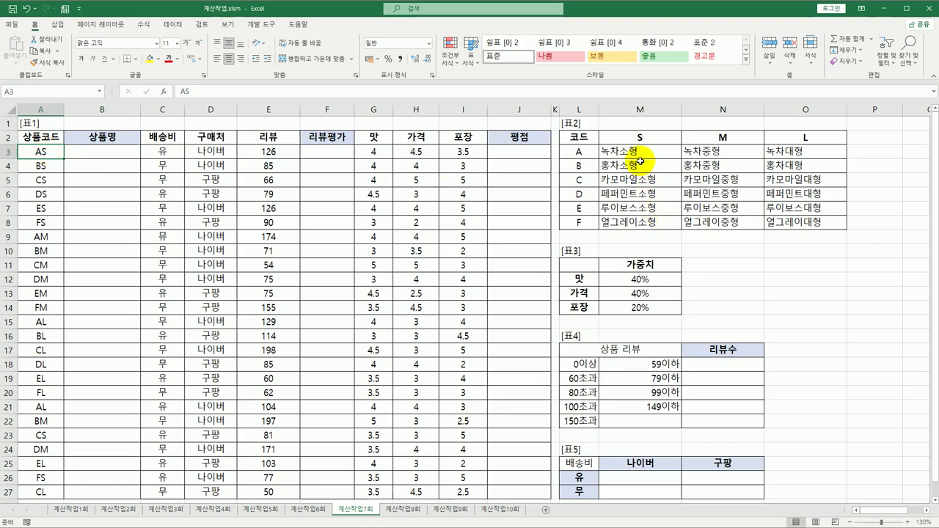
- Examine the product codes in 표1 and the code column, S/M/L headers and product names in 표2
click(100, 155)
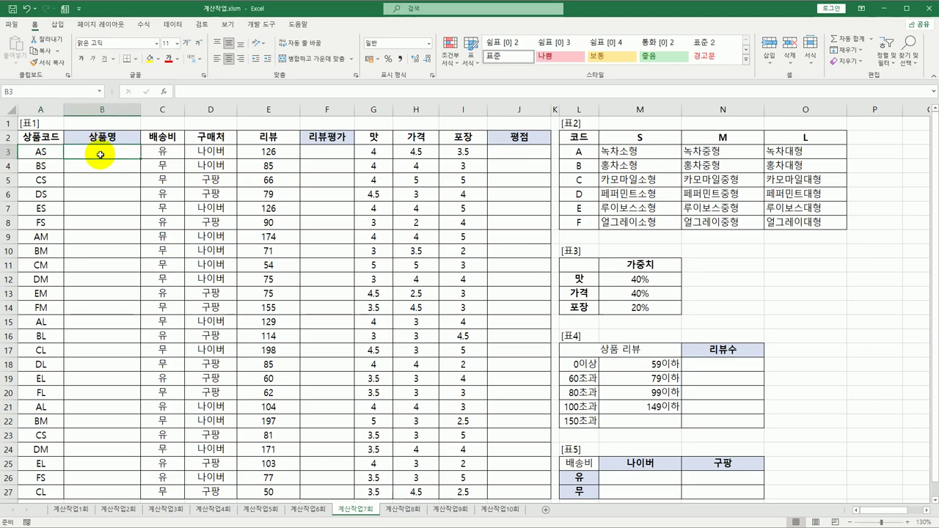
click(36, 153)
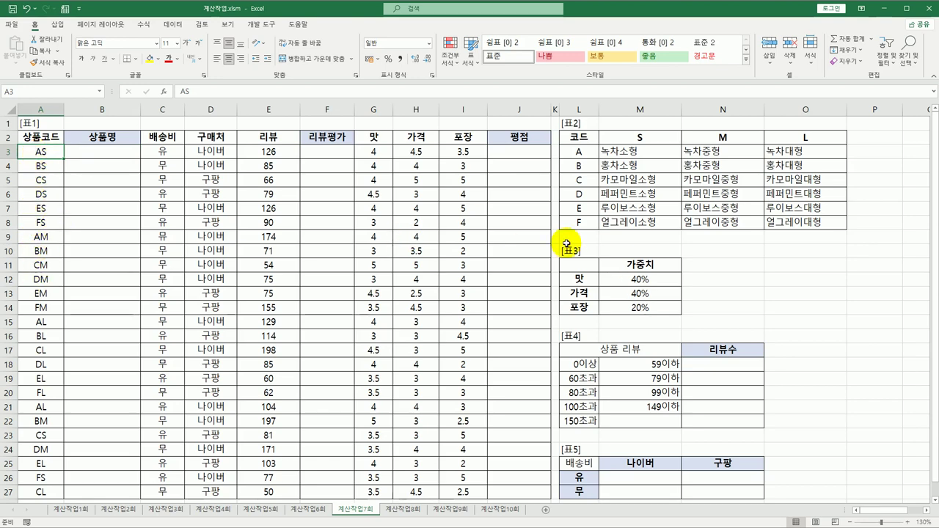
drag(587, 149, 580, 223)
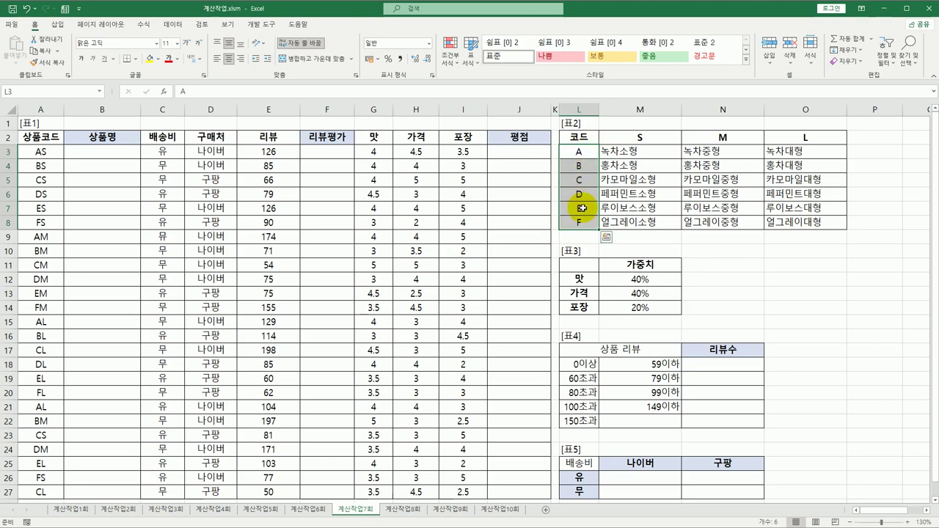
click(49, 151)
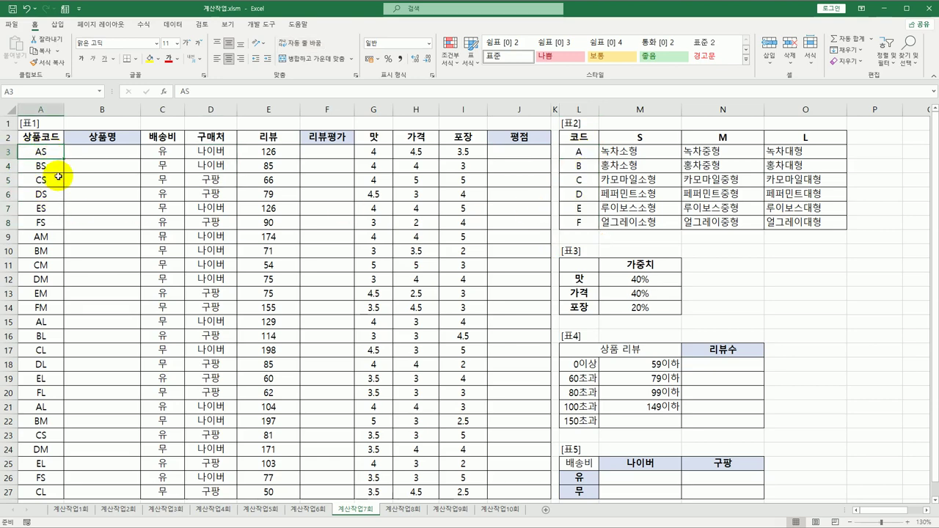
click(640, 137)
click(701, 137)
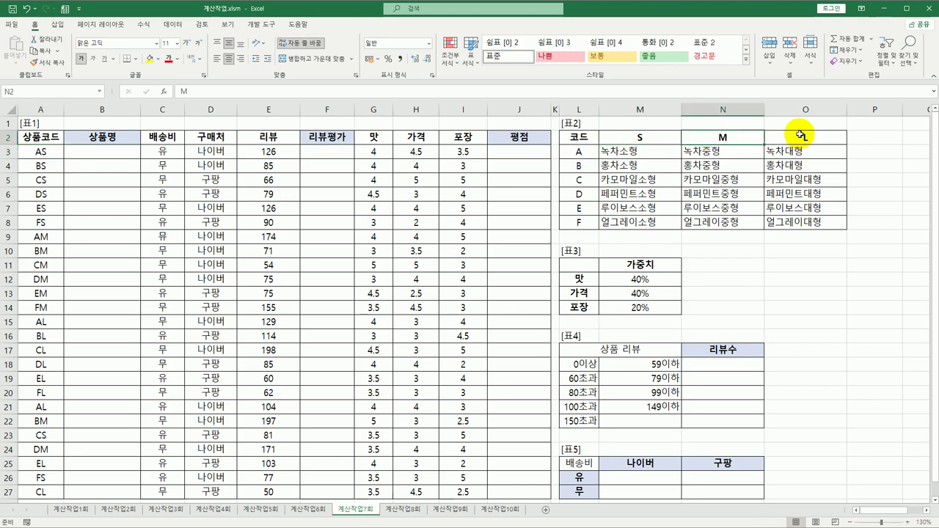
drag(663, 136, 785, 138)
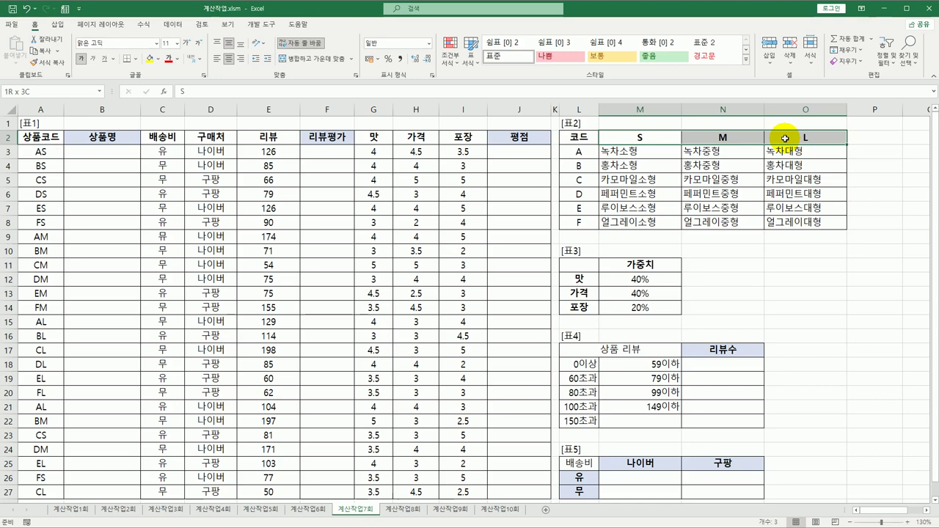
drag(786, 138, 785, 139)
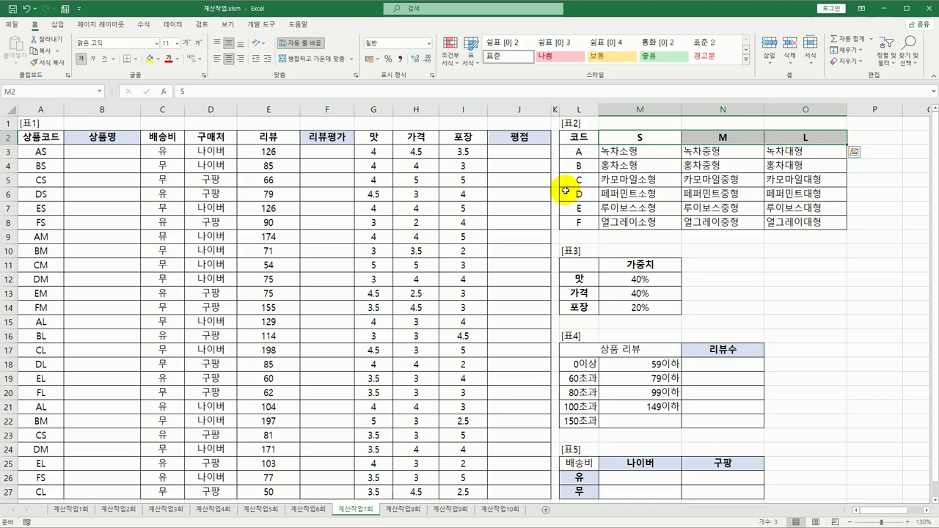
click(708, 193)
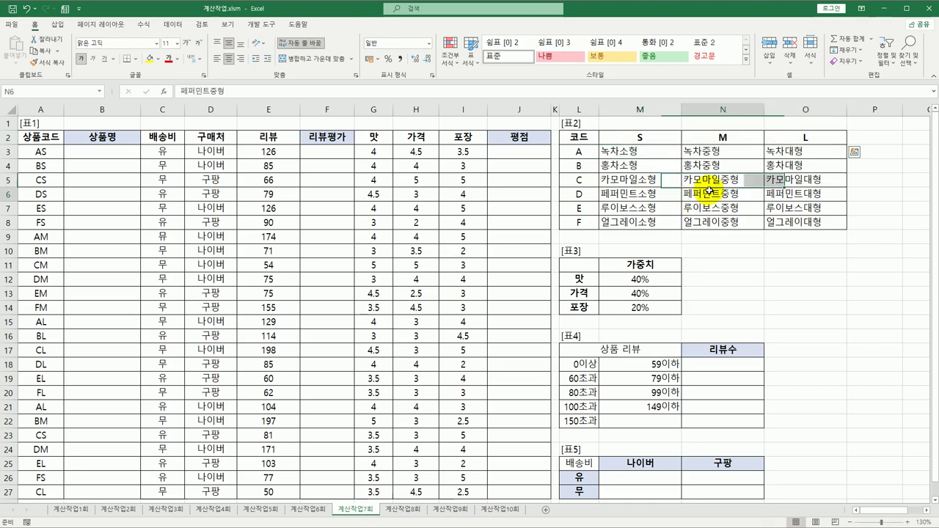
click(129, 153)
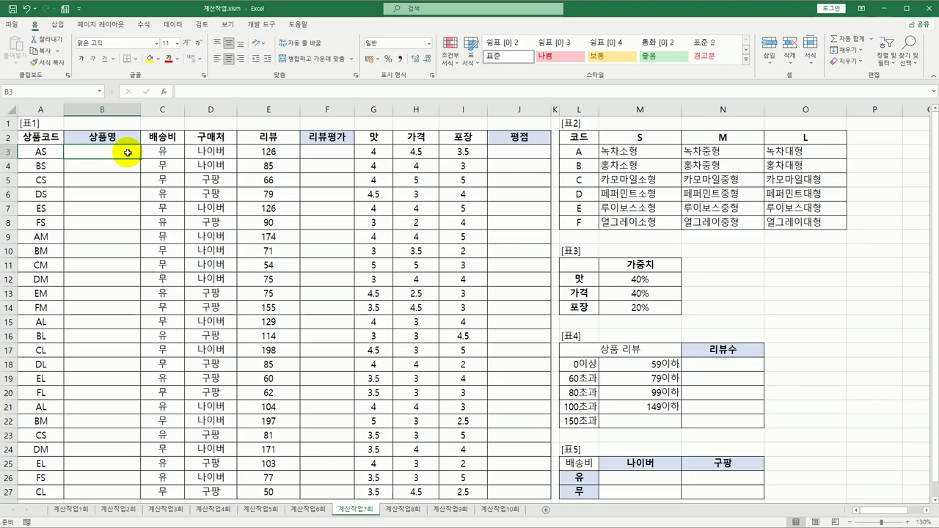
drag(665, 152, 787, 220)
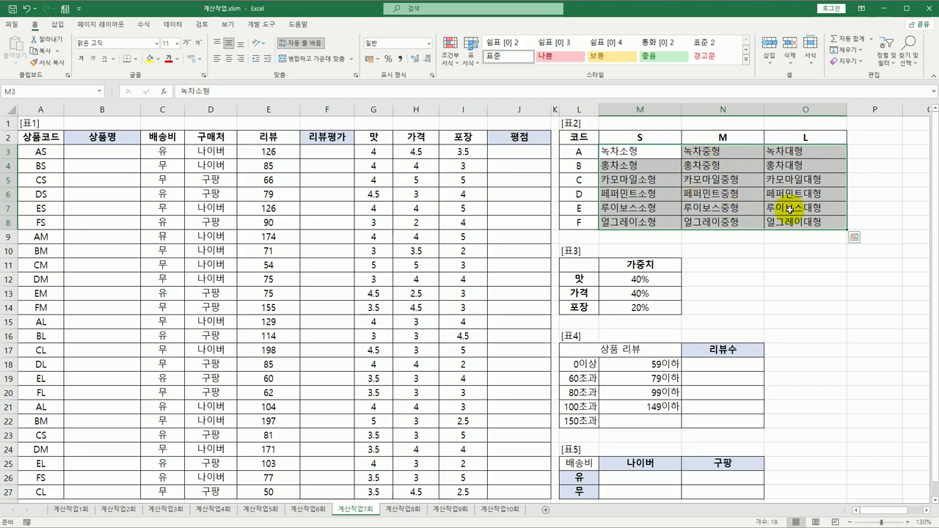
- Start an INDEX formula in cell B3 of the 상품명 column with the absolute range $M$3:$O$8 as its array
click(124, 151)
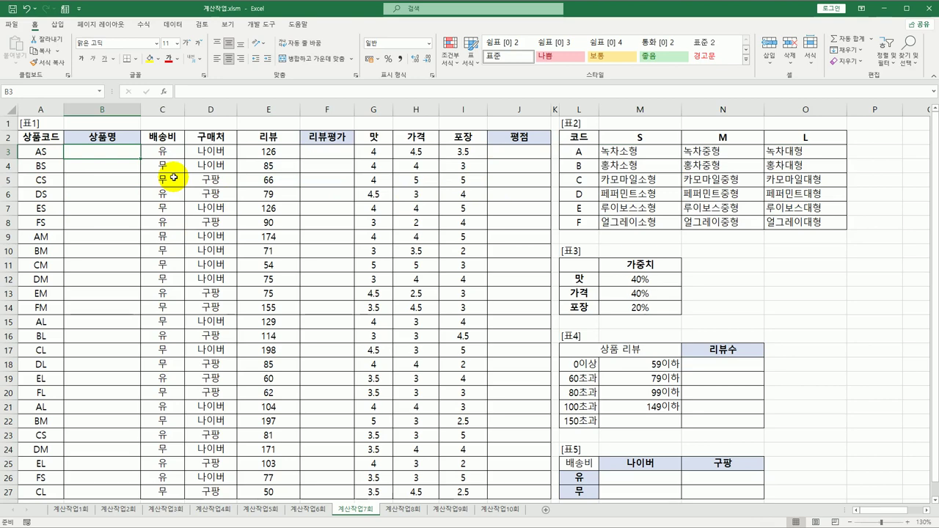
text(=in)
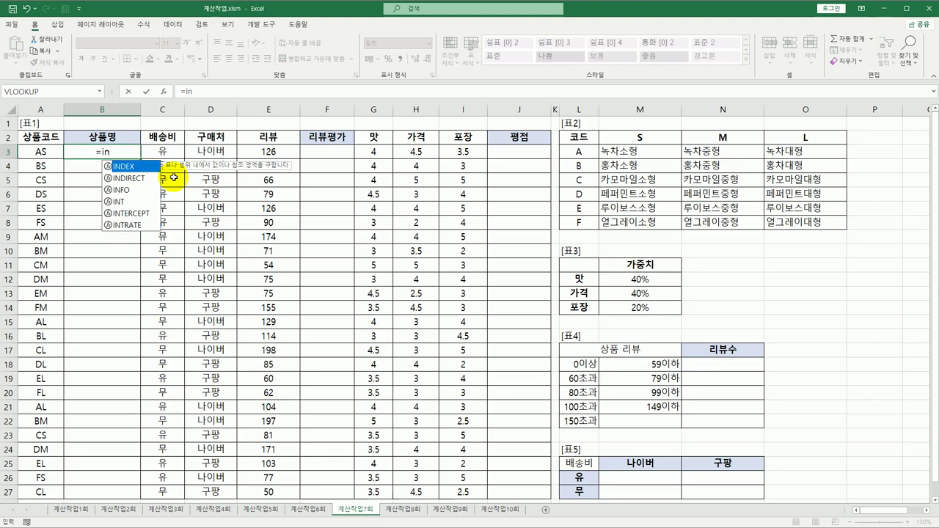
key(Tab)
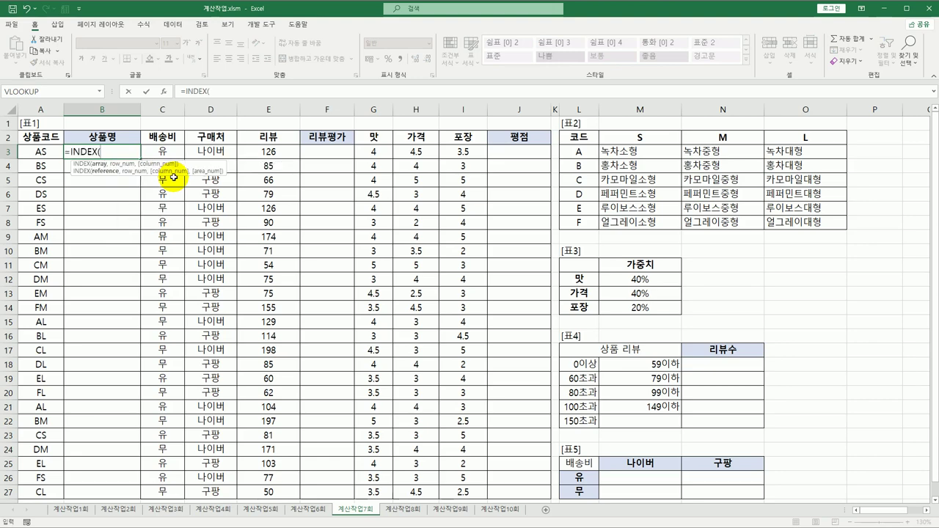
click(654, 154)
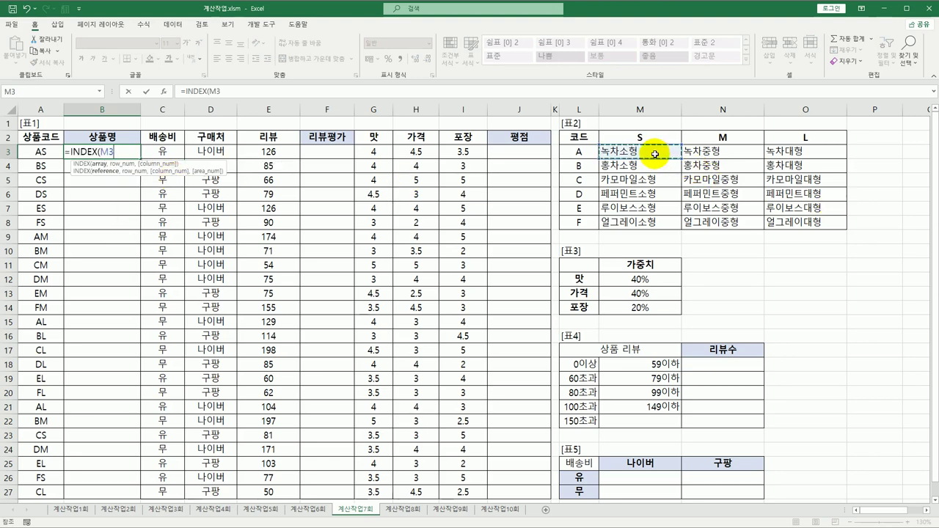
drag(654, 154, 776, 224)
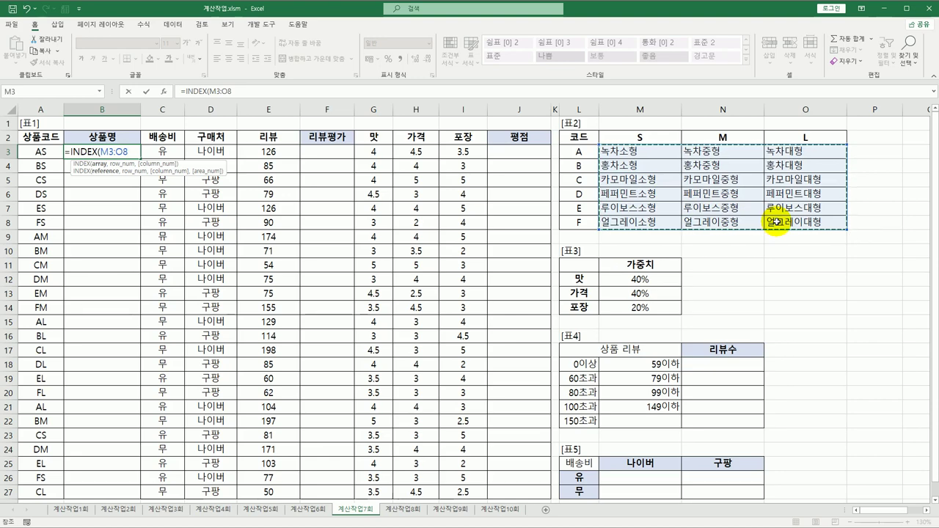
key(F4)
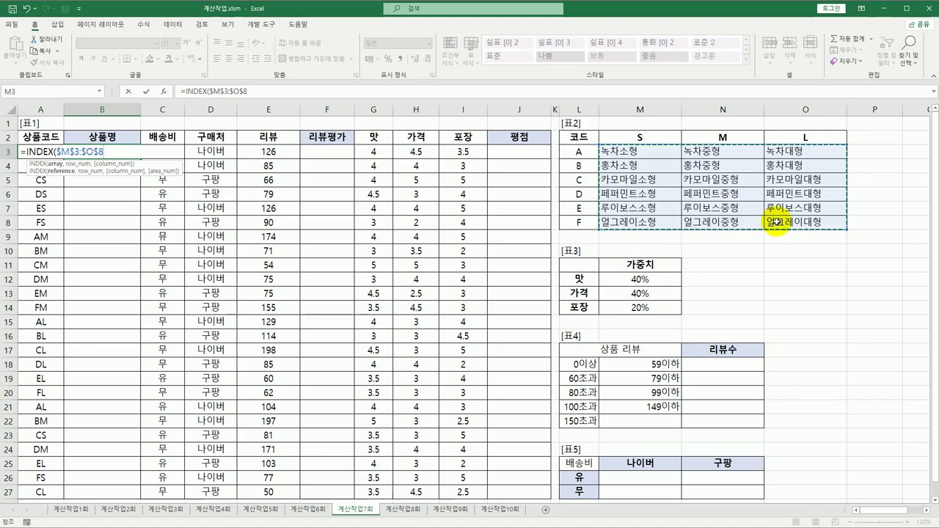
text(,)
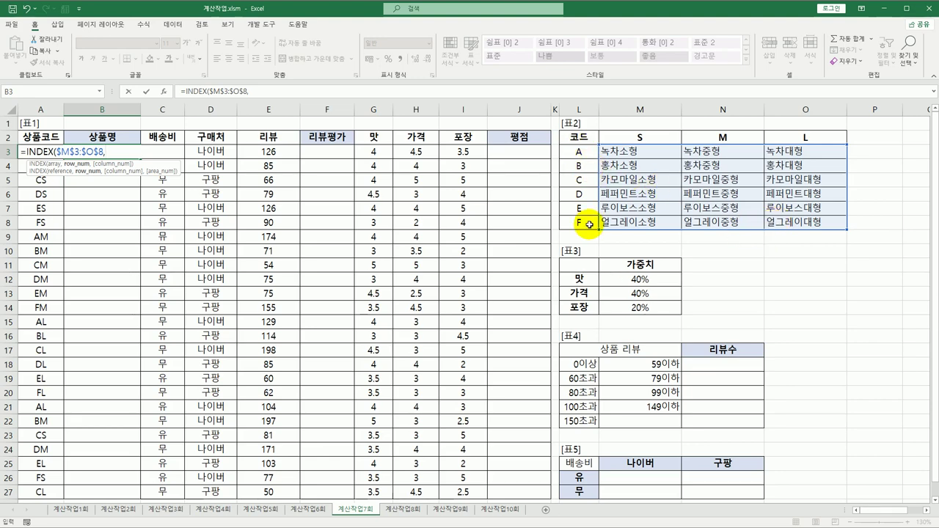
- Add MATCH(A3,$L$3:$L$8,1) as the row number argument of the INDEX formula
text(MA)
key(Tab)
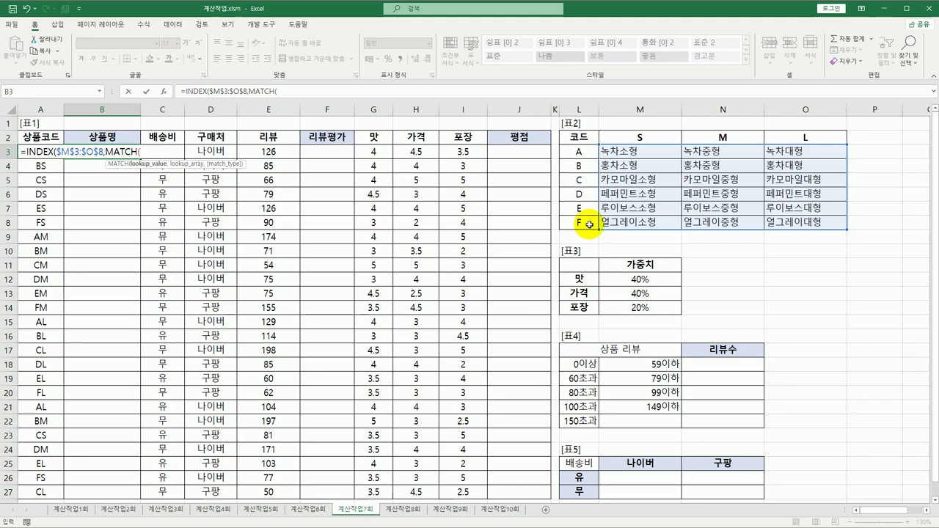
key(Left)
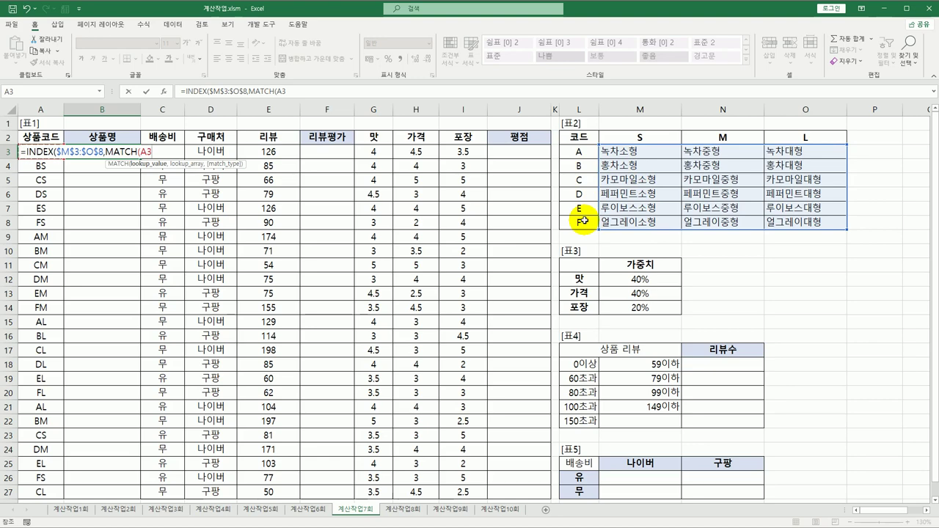
text(,)
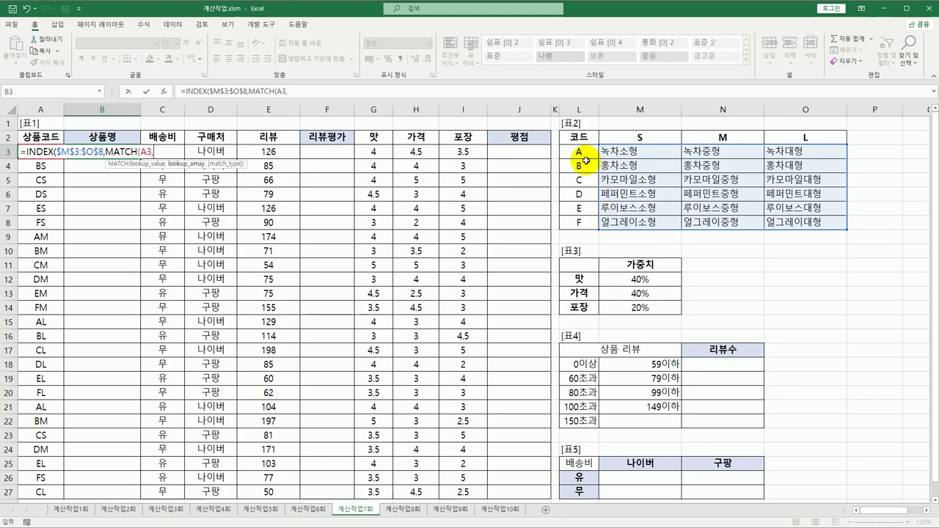
drag(579, 152, 585, 221)
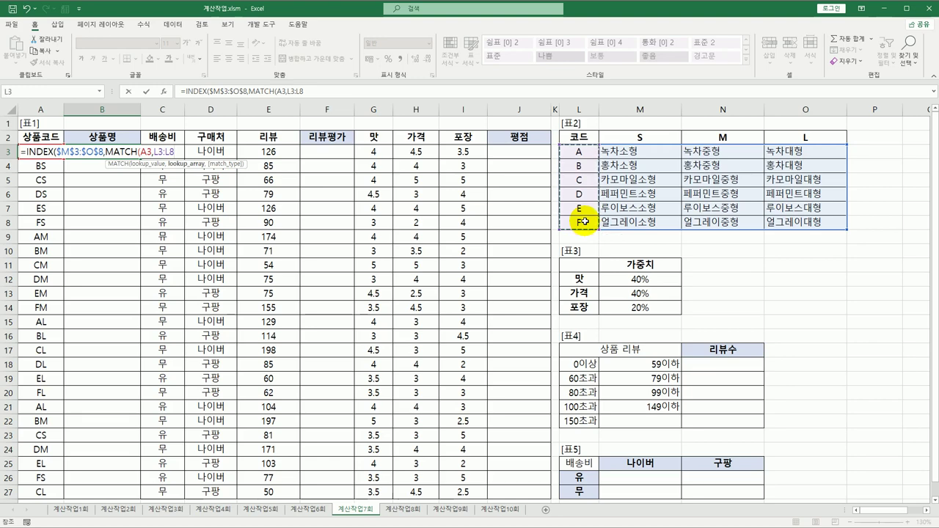
key(F4)
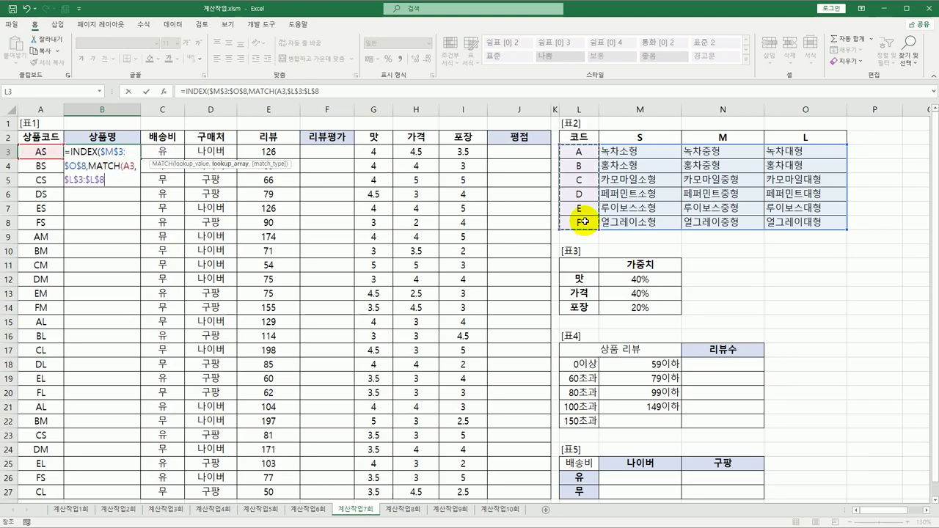
text(,)
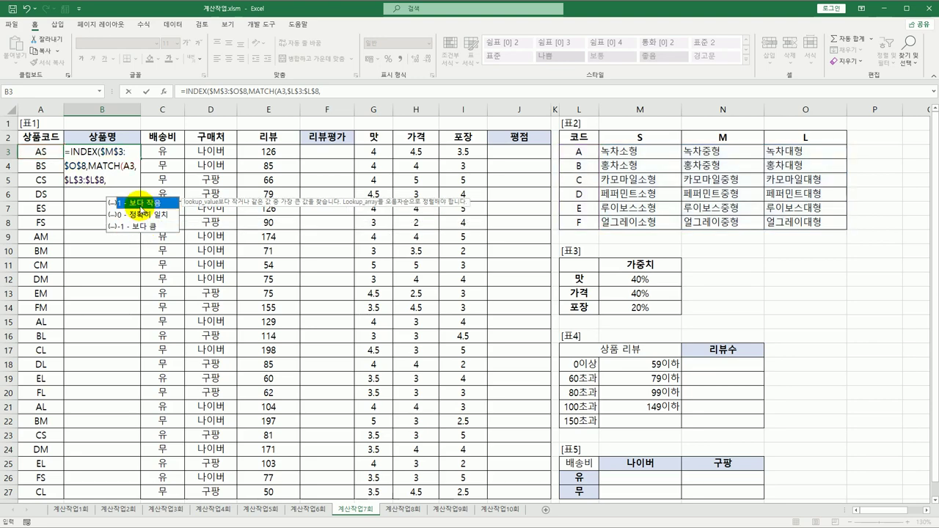
double_click(138, 202)
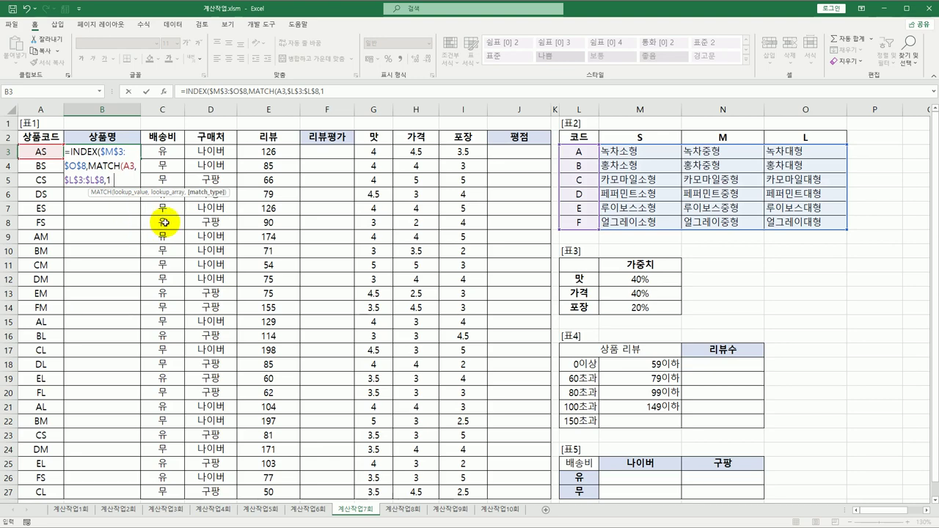
text())
- Begin a second MATCH as the column number argument, using RIGHT(A3,1) as its lookup value
text(,mat)
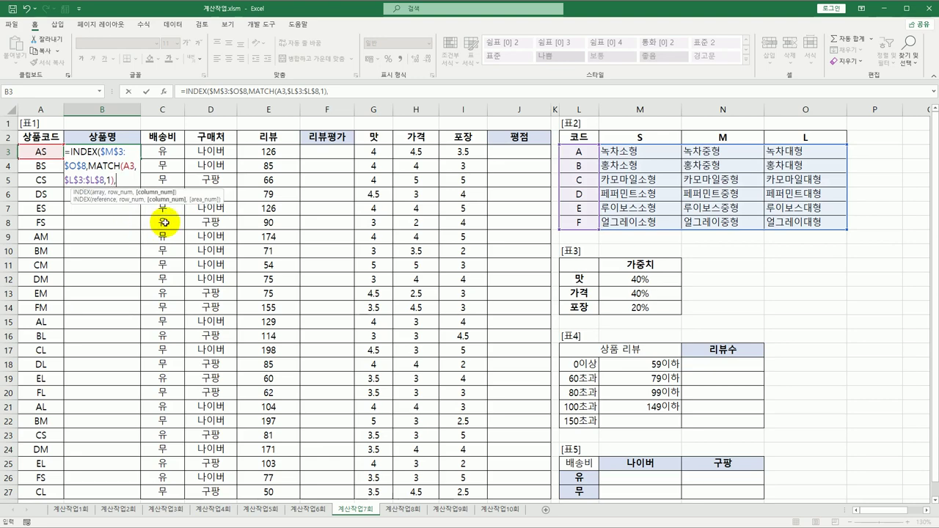
key(Tab)
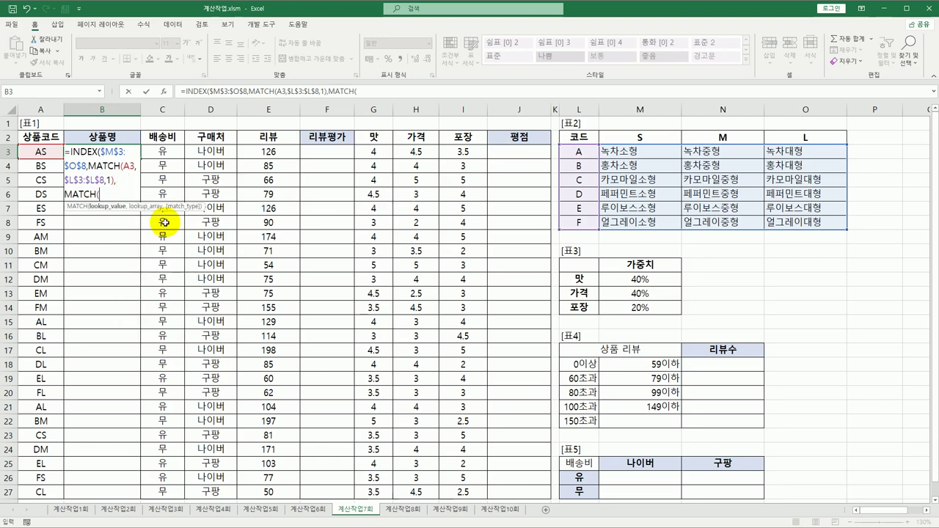
text(righ)
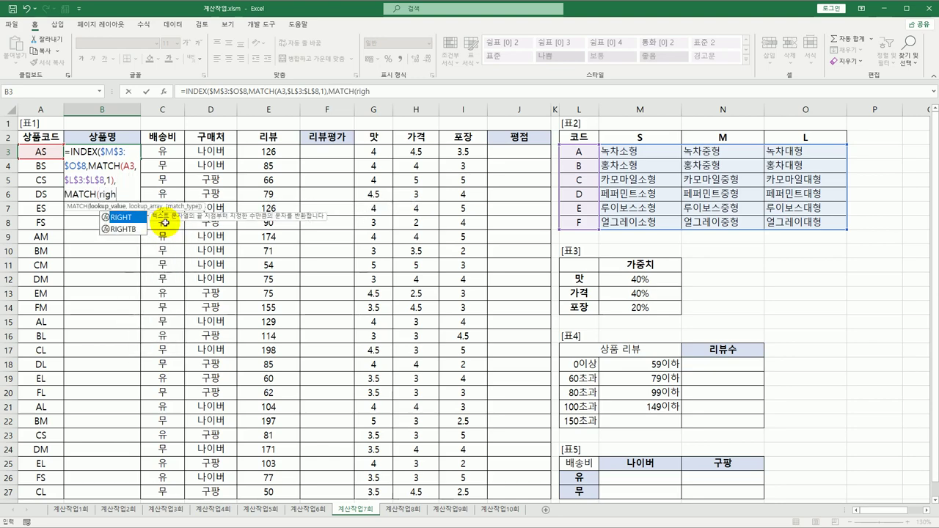
key(Tab)
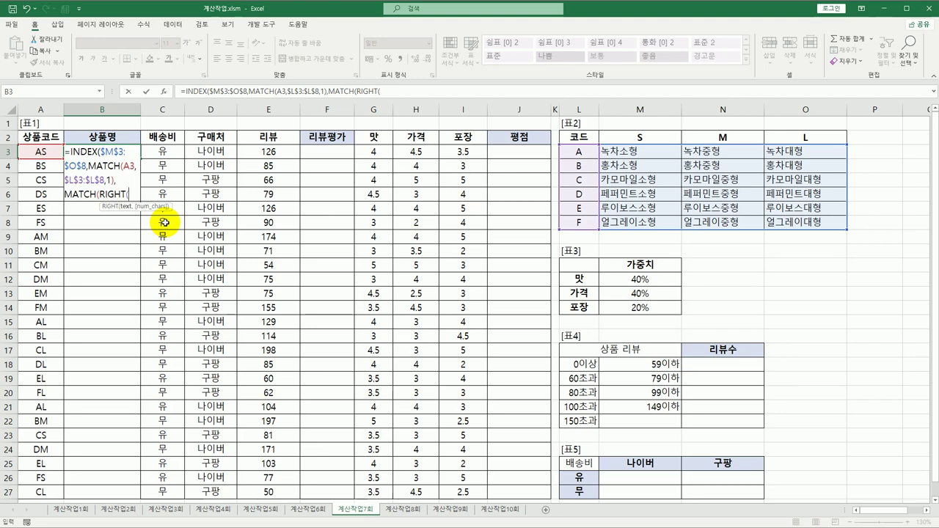
key(Left)
text(,1)
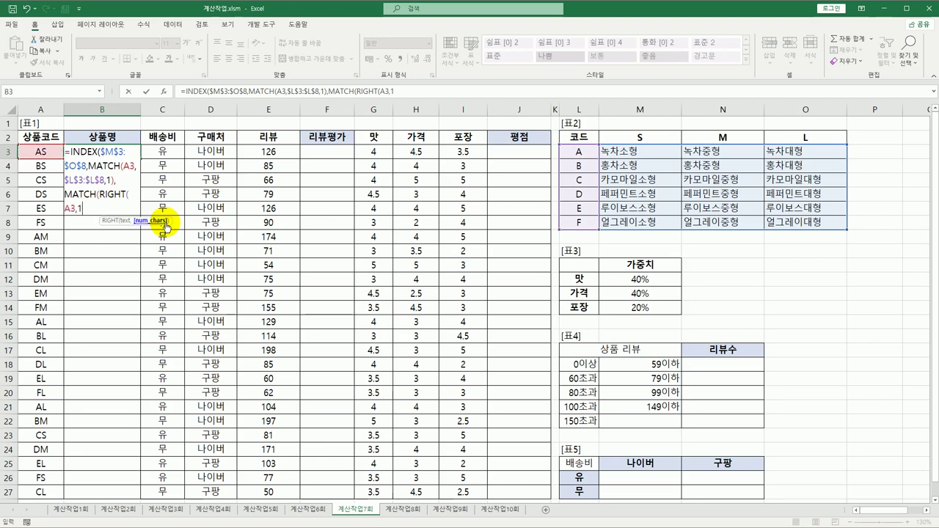
text(),)
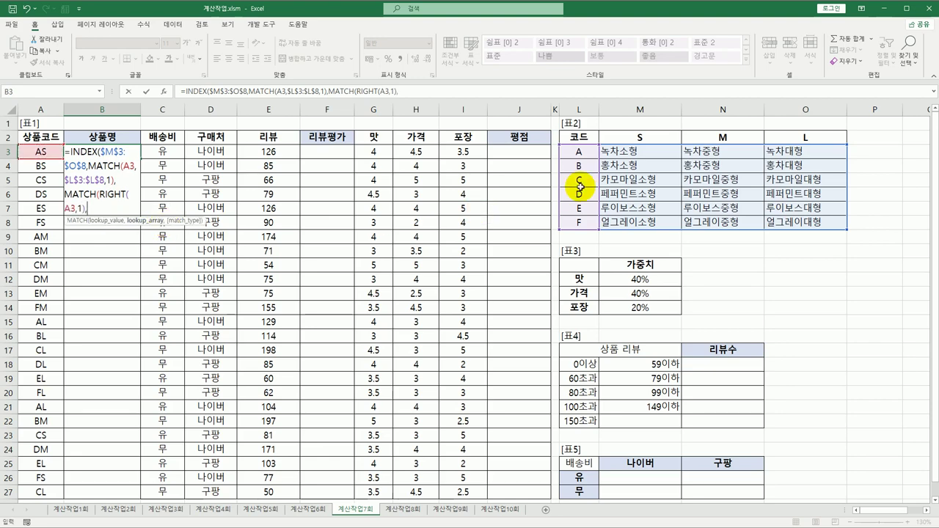
- Complete the second MATCH with the absolute range $M$2:$O$2 and exact match type 0, and enter the INDEX formula in B3
drag(624, 136, 778, 134)
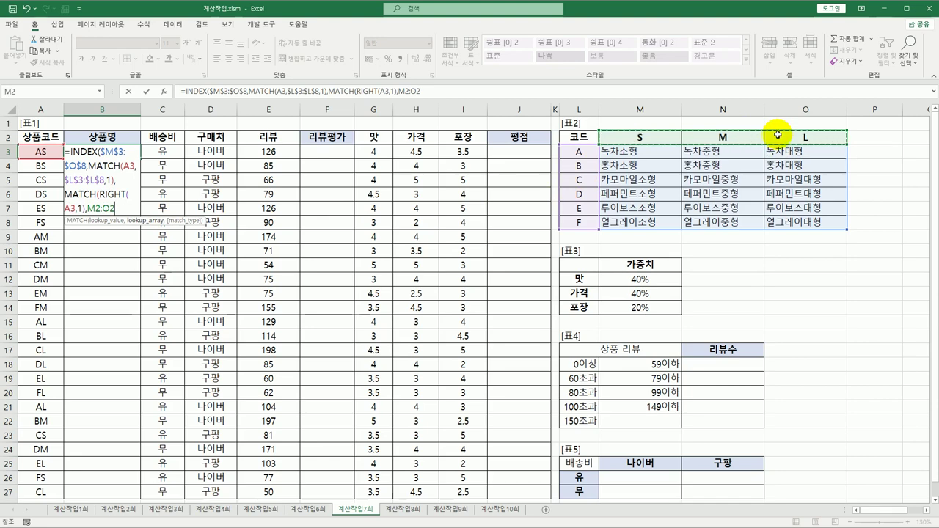
key(F4)
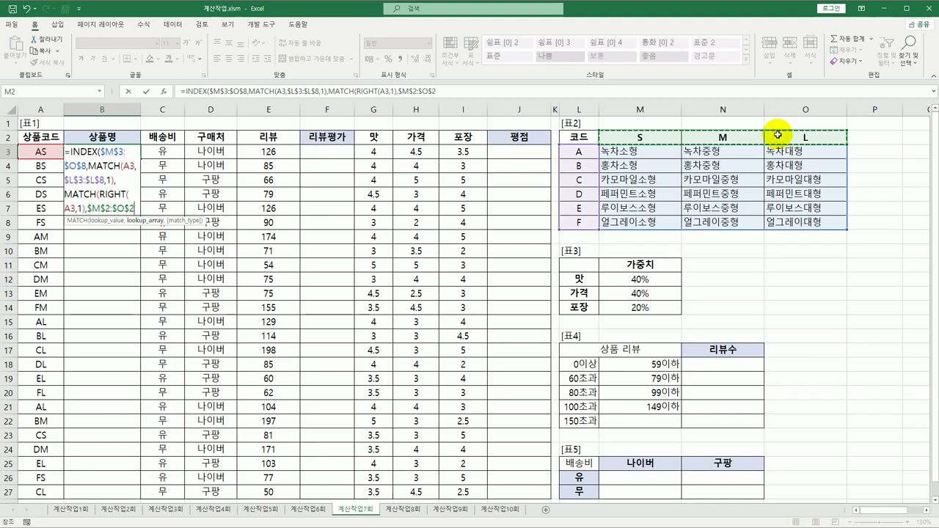
text(,)
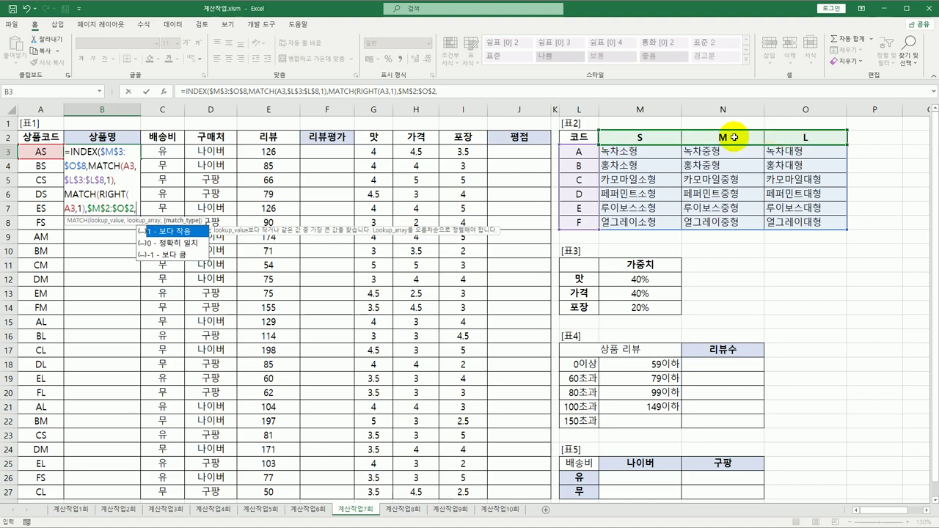
click(185, 245)
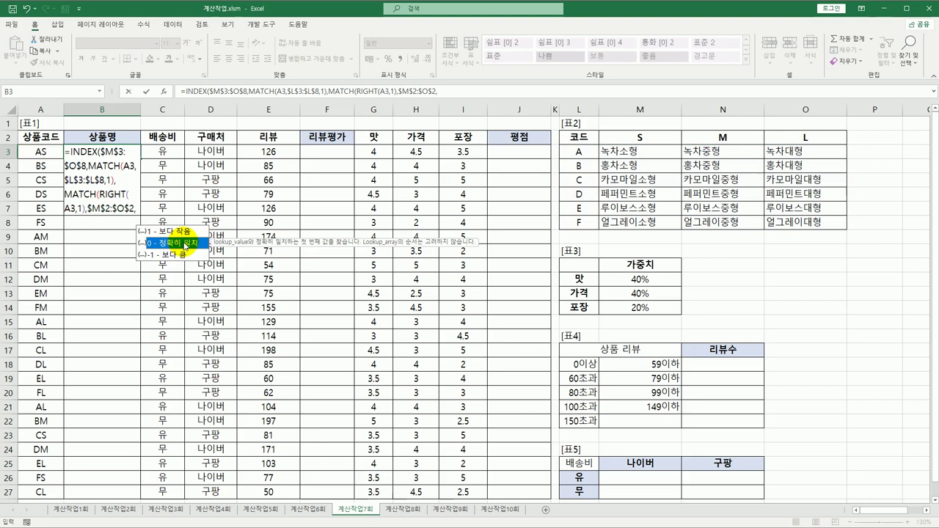
double_click(184, 244)
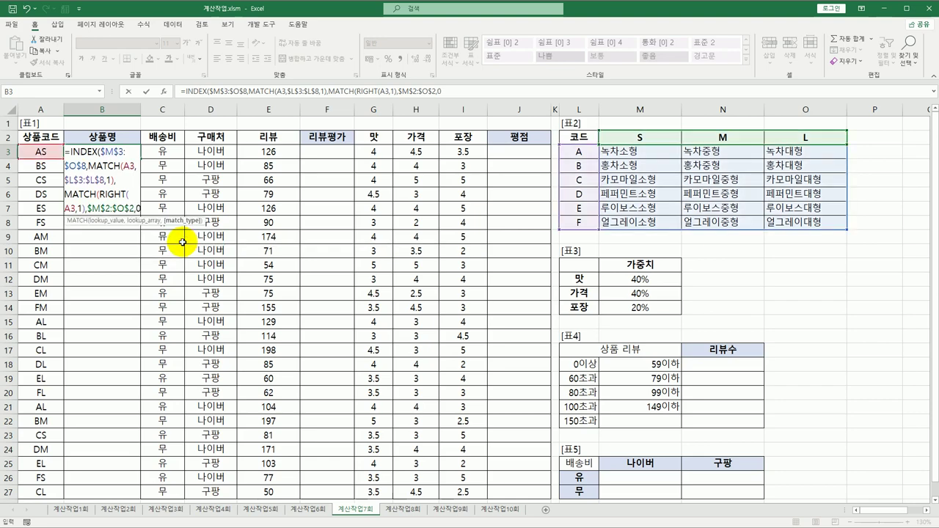
text())
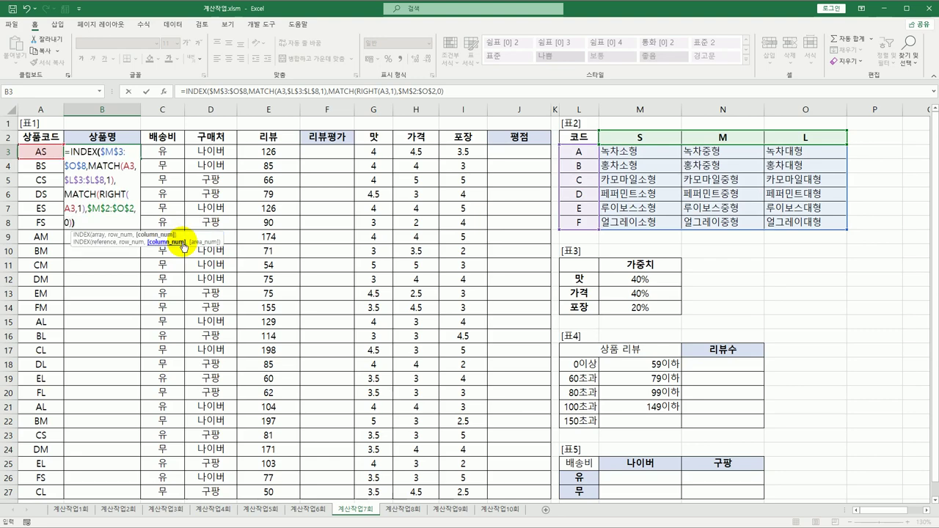
key(Return)
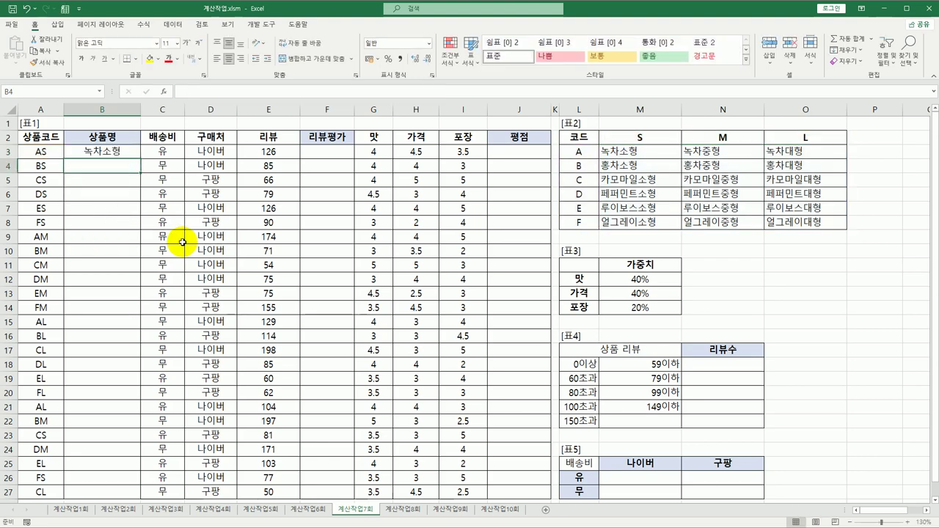
- Check B3's product name against code AS in 표2 and fill the formula down the 상품명 column to row 27
click(40, 151)
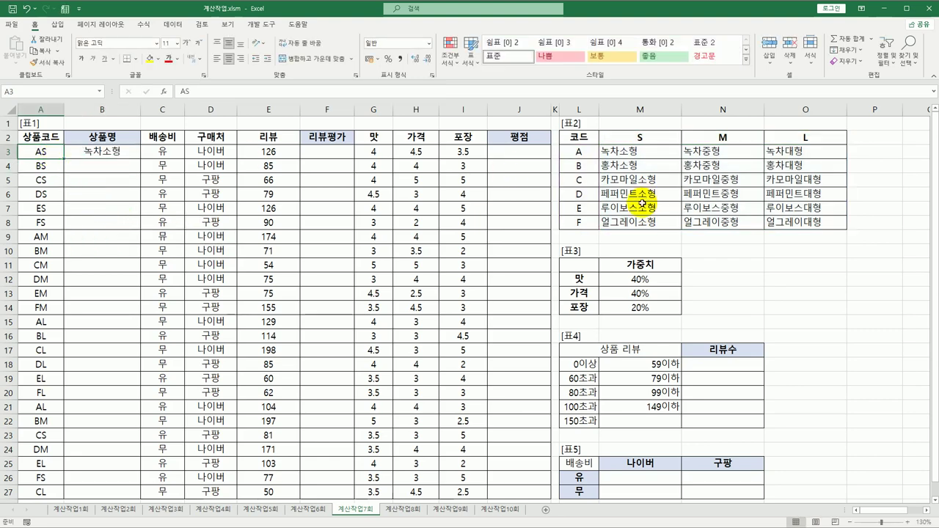
drag(578, 157, 638, 151)
click(637, 151)
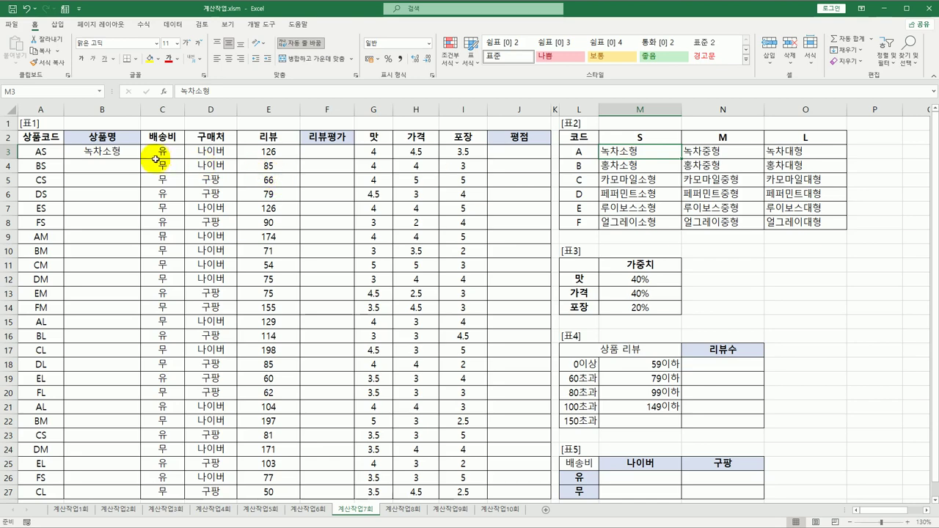
click(132, 155)
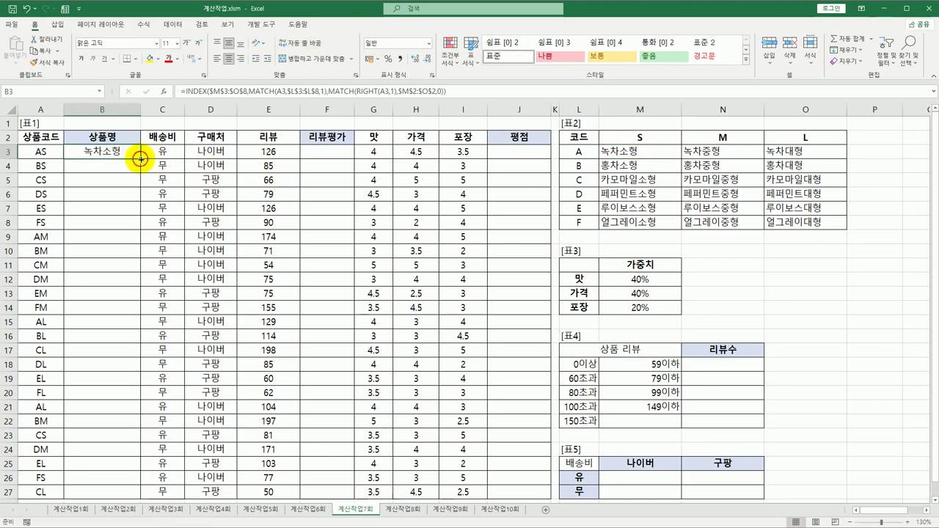
double_click(140, 159)
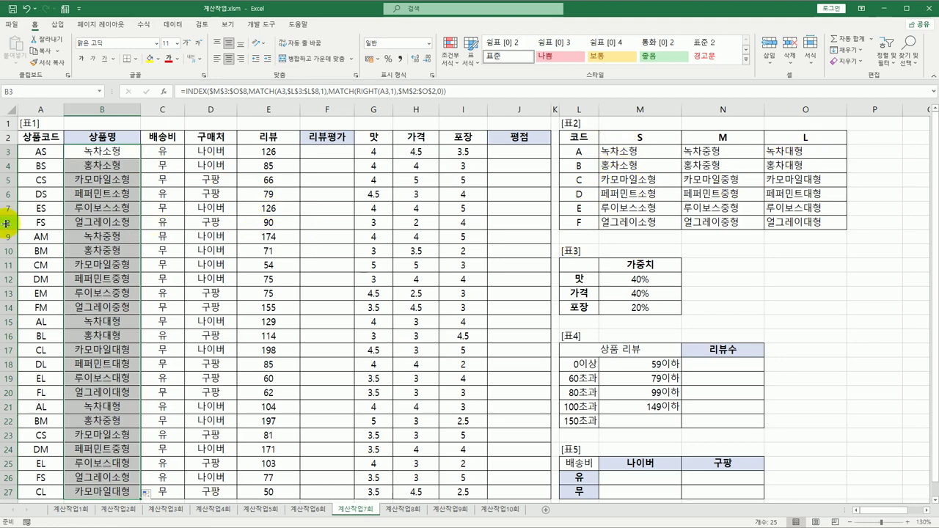
click(108, 152)
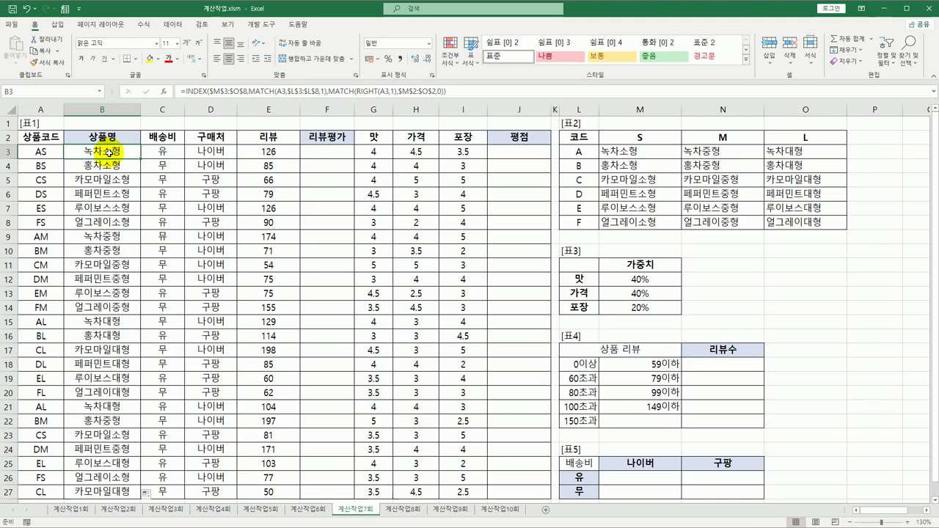
- Select F3 in the 리뷰평가 column, open the Visual Basic editor and insert a new module
click(308, 155)
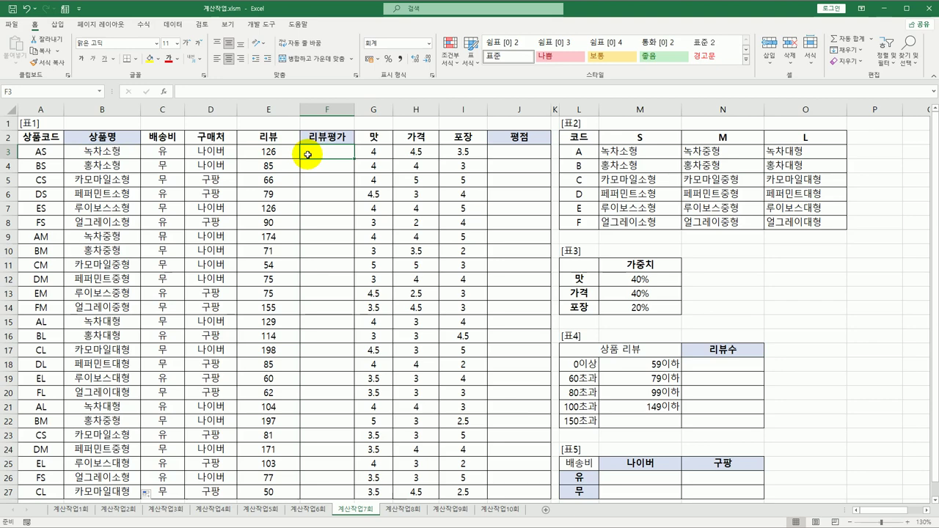
click(264, 26)
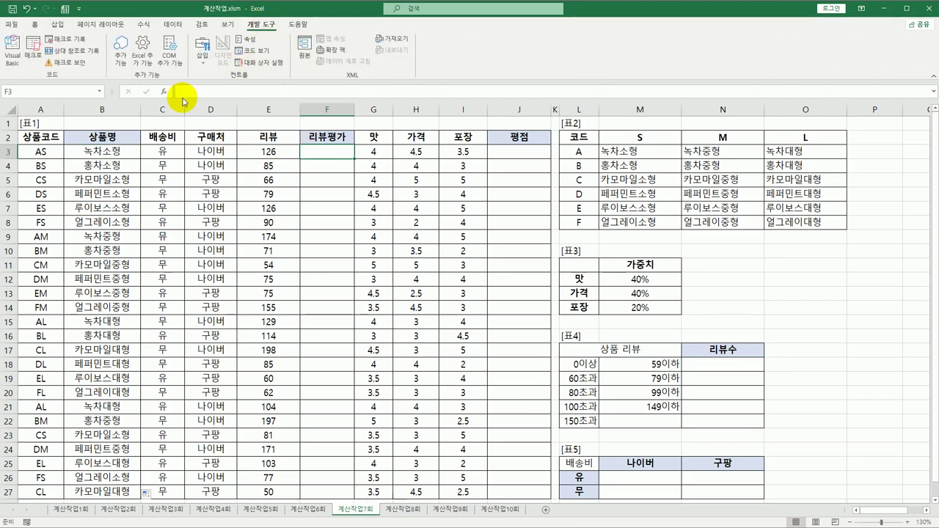
click(13, 62)
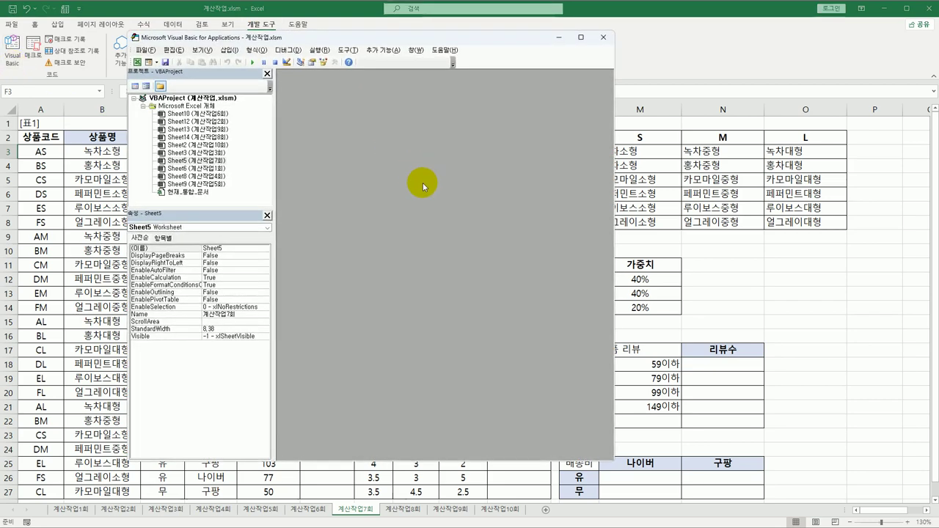
click(228, 50)
click(239, 85)
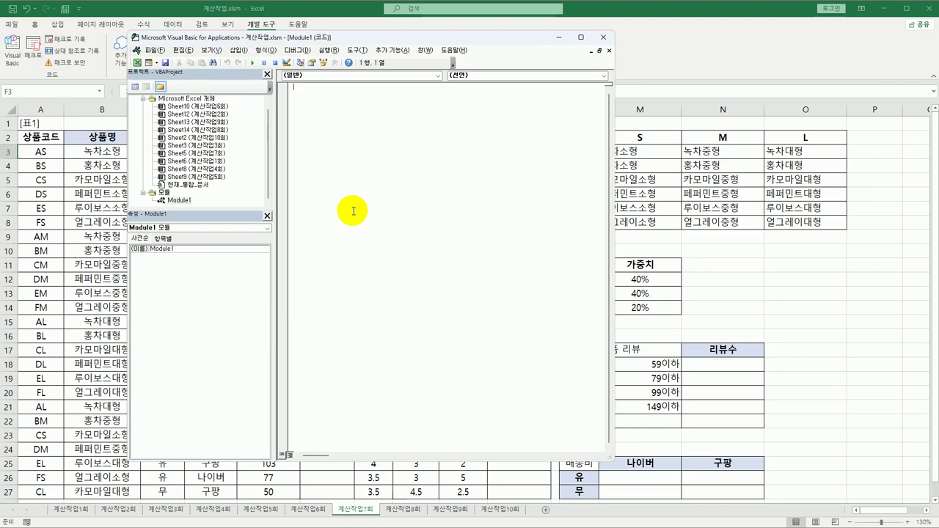
- Declare the public function fn리뷰 with the parameters 맛, 가격 and 리뷰 in the new module
text(pu)
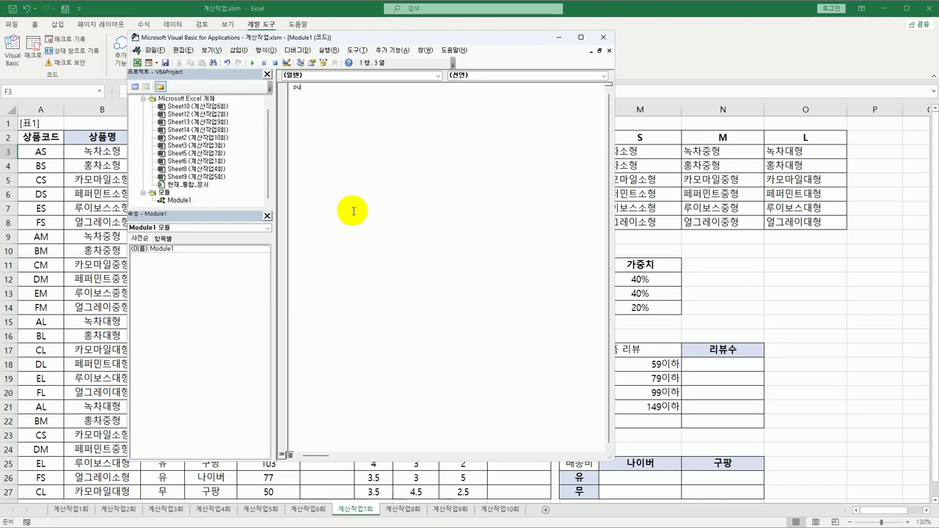
text(blic cunction fn리뷰()
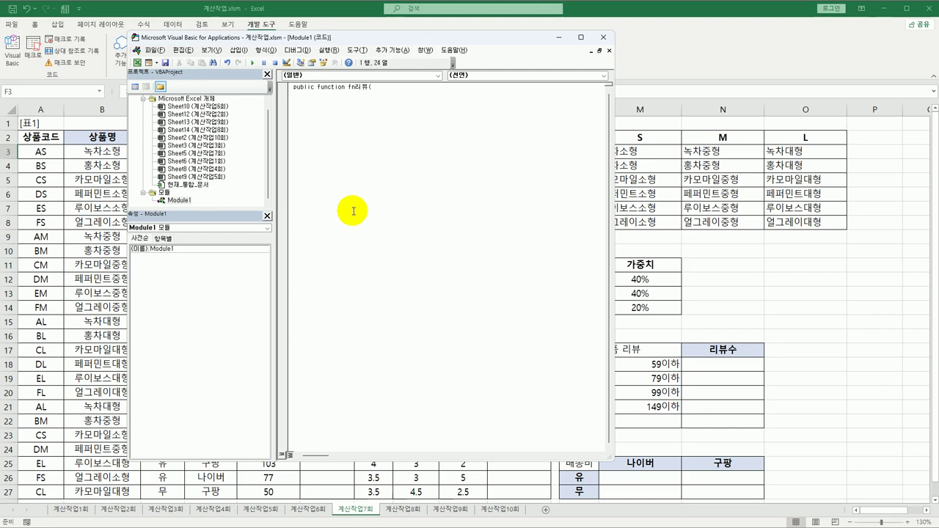
text(약, 가)
text(격, 리뷰))
key(Return)
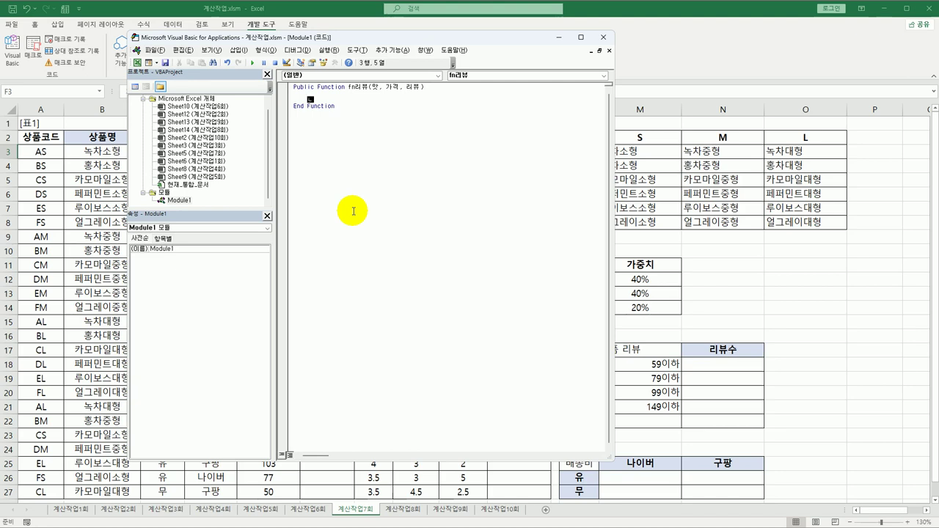
- Begin a Select Case statement on 맛 + 가격 inside the fn리뷰 function
text(sel)
key(BackSpace)
text(lect case )
text(맛 ㅋ)
text( 가격)
key(Return)
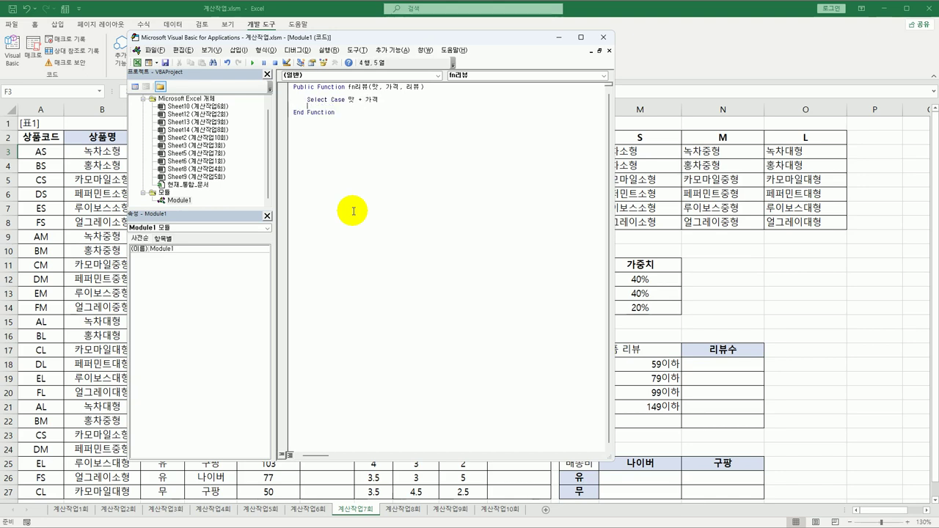
- Add a Case 10 branch that assigns 총점 = 5
key(Tab)
text(ㄷase 10)
key(Return)
key(Tab)
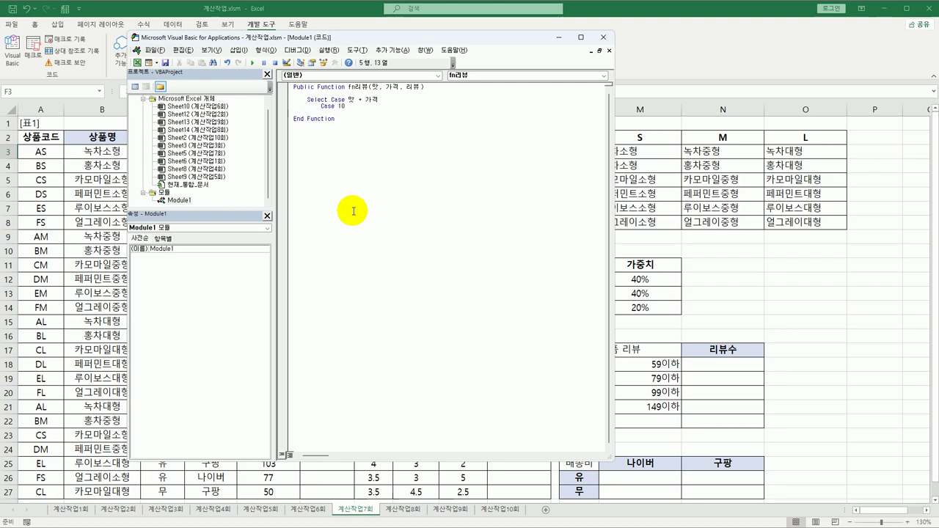
text(총점 = 5)
key(Return)
- Duplicate the Case 10 branch below itself and change the copy's condition to Case Is >= 7
key(Home)
key(shift+Down)
key(shift+End)
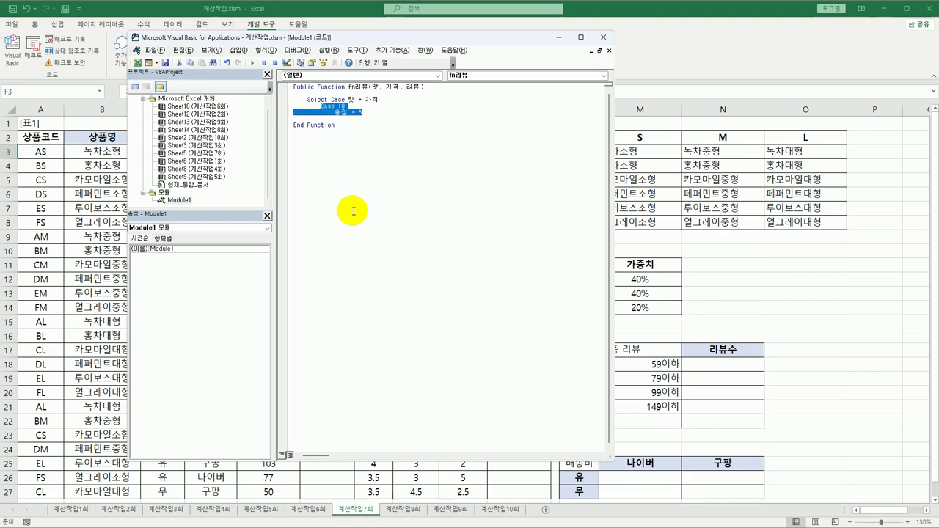
key(ctrl+c)
key(Down)
key(End)
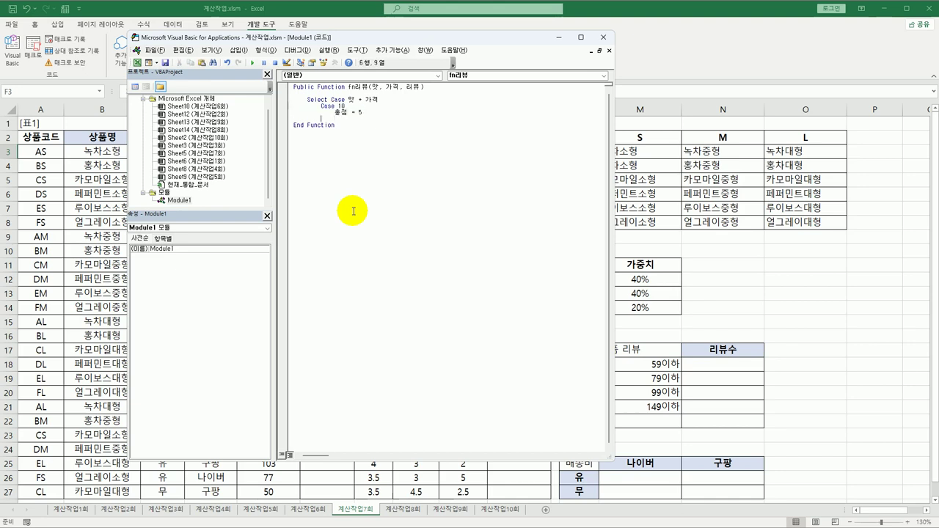
key(ctrl+v)
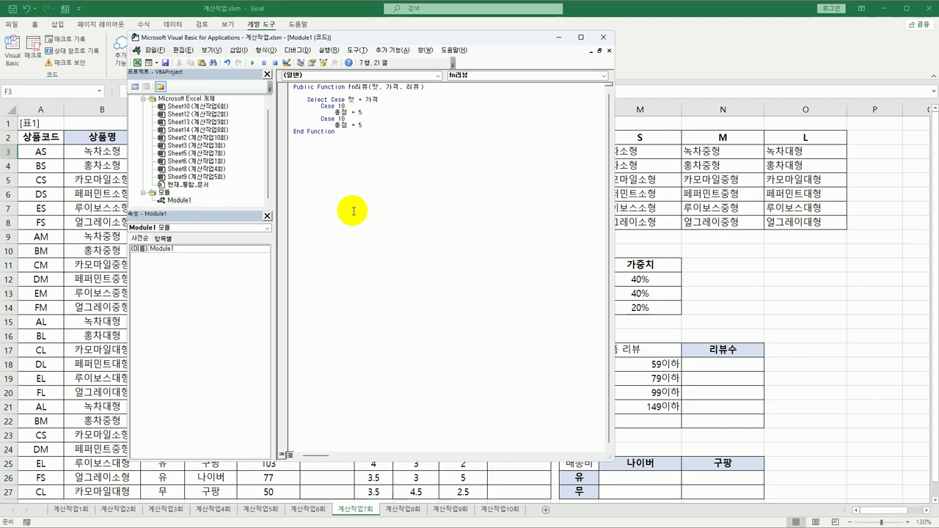
key(Up)
key(BackSpace)
text(>=7)
key(Up)
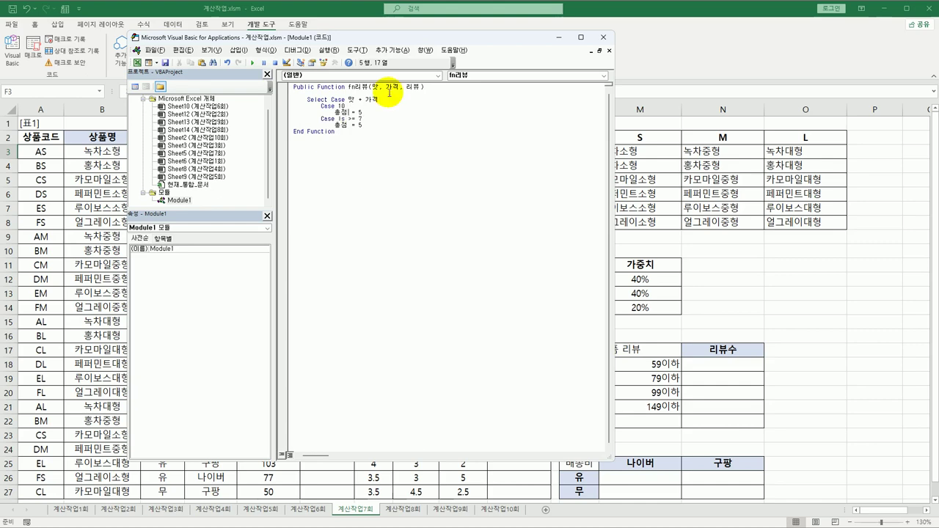
- Move the code editor window aside to uncover 표1, and set 총점 to 4 in the Case Is >= 7 branch
drag(398, 38, 716, 67)
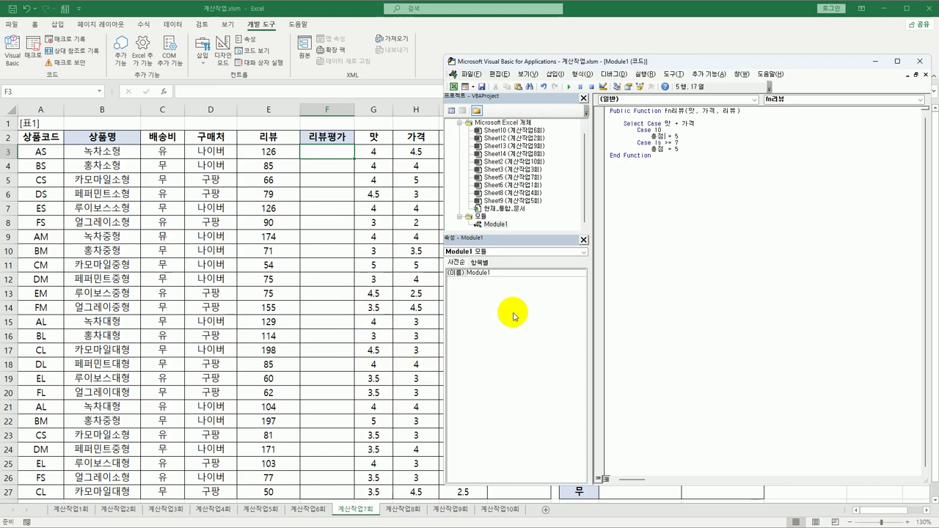
click(670, 131)
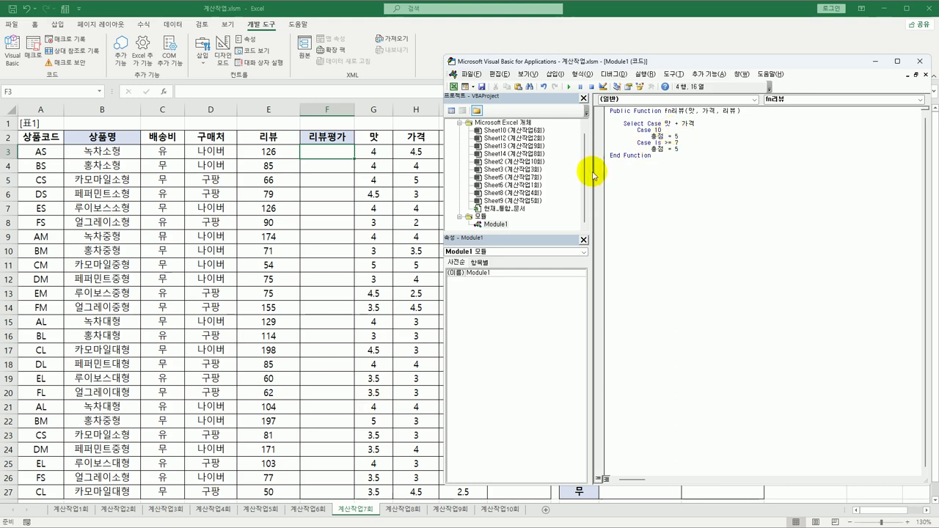
click(687, 136)
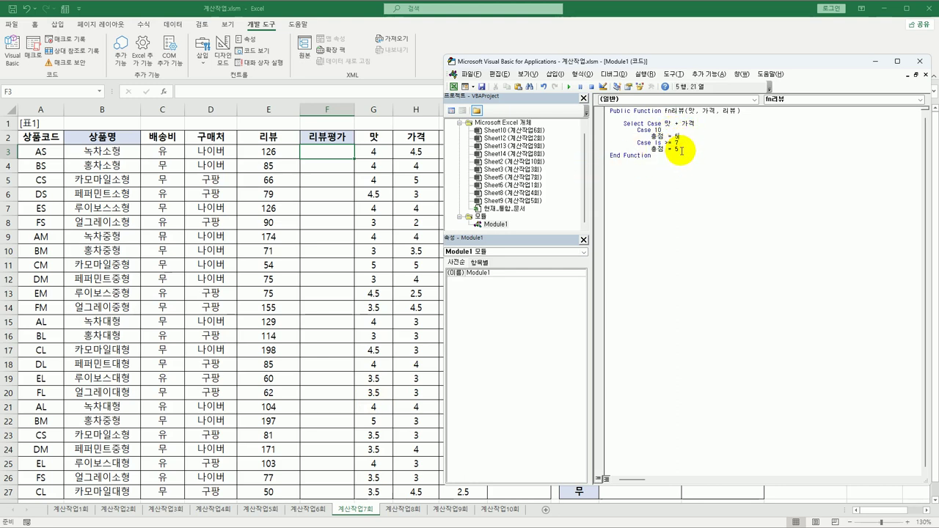
click(681, 152)
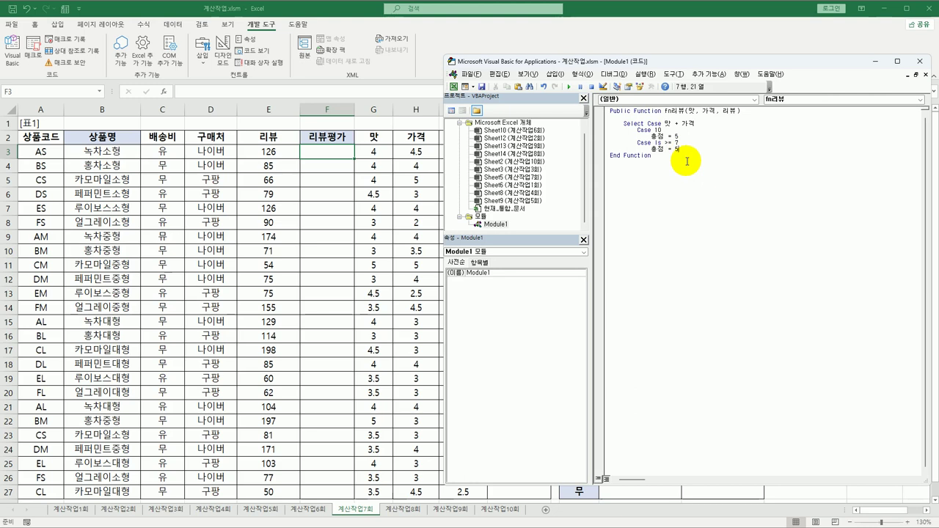
double_click(678, 151)
text(4)
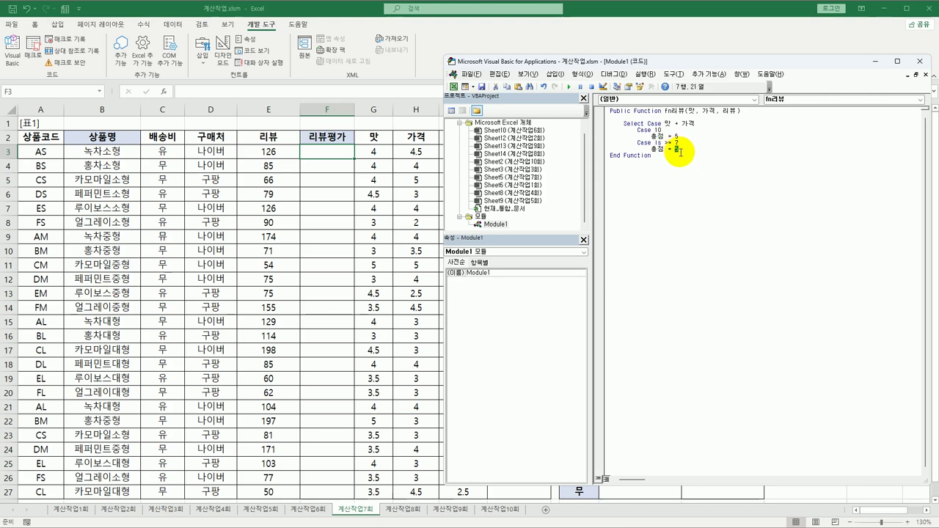
- Paste the copied branch as a third case and change it to Case Is >= 5 with 총점 = 3
key(Return)
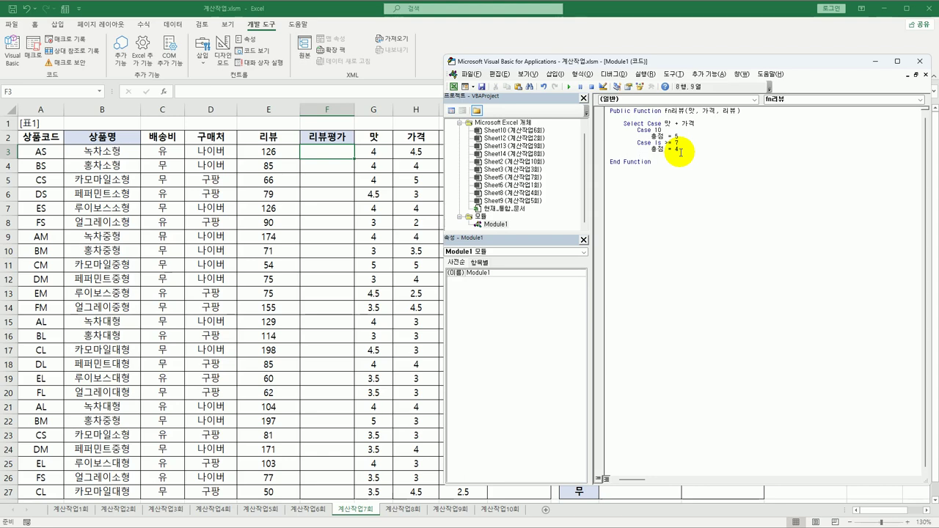
key(ctrl+v)
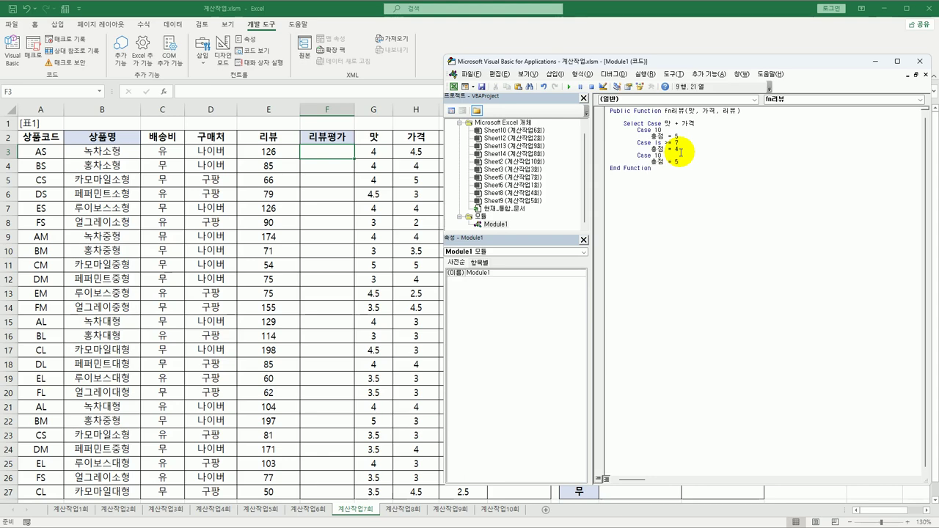
key(Up)
text(Is >=)
key(Down)
key(BackSpace)
text(3)
key(Return)
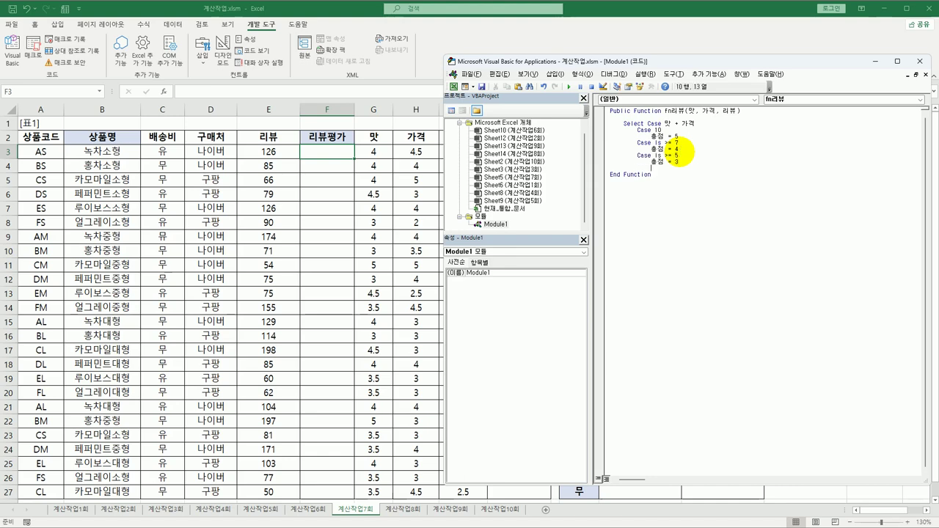
- Add a Case Else branch that assigns 총점 = 0
key(BackSpace)
text(case else)
key(Return)
key(Tab)
text(총점 = 3)
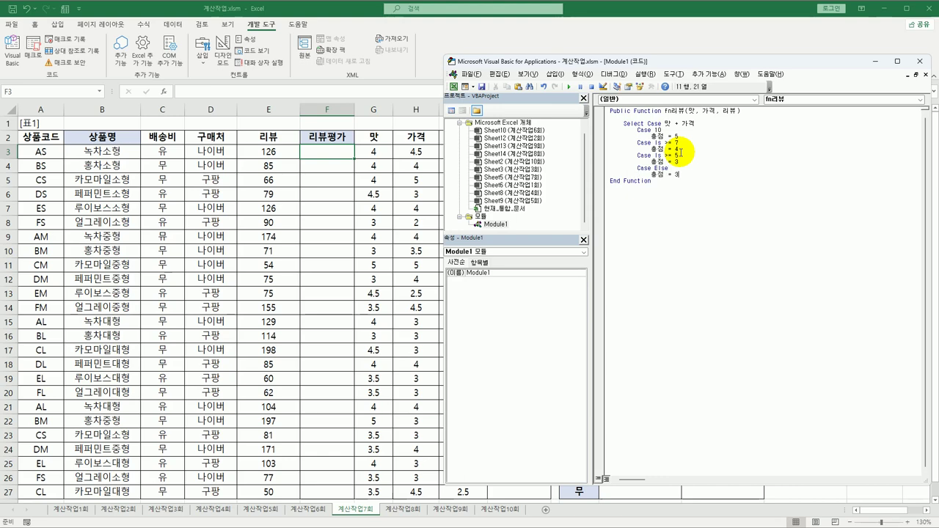
key(BackSpace)
text(0)
- Close the statement with End Select and leave a blank line before the function's next statement
key(Return)
key(shift+Tab)
text(end select)
key(Return)
key(Return)
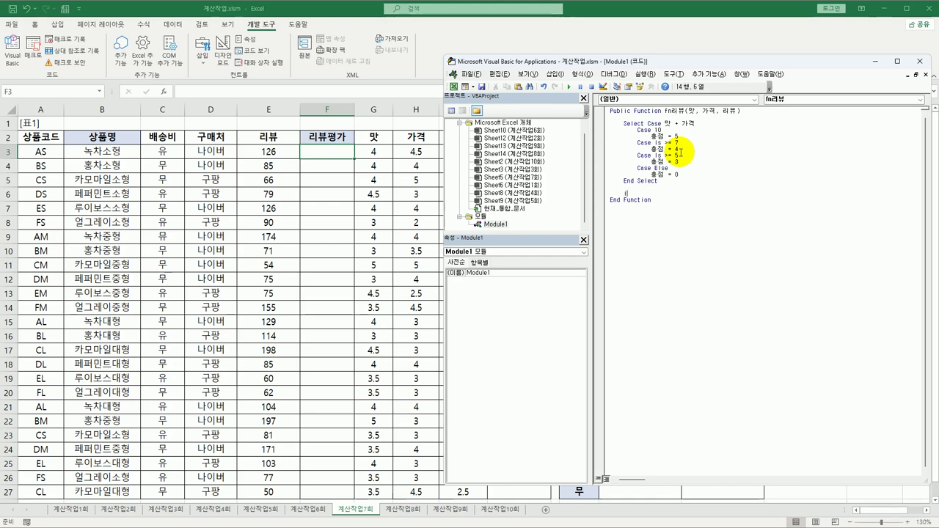
- Add the condition If 총점 >= 3 And 리뷰 >= 100 Then, with fn리뷰 = "관심" as its result
text(if 총점)
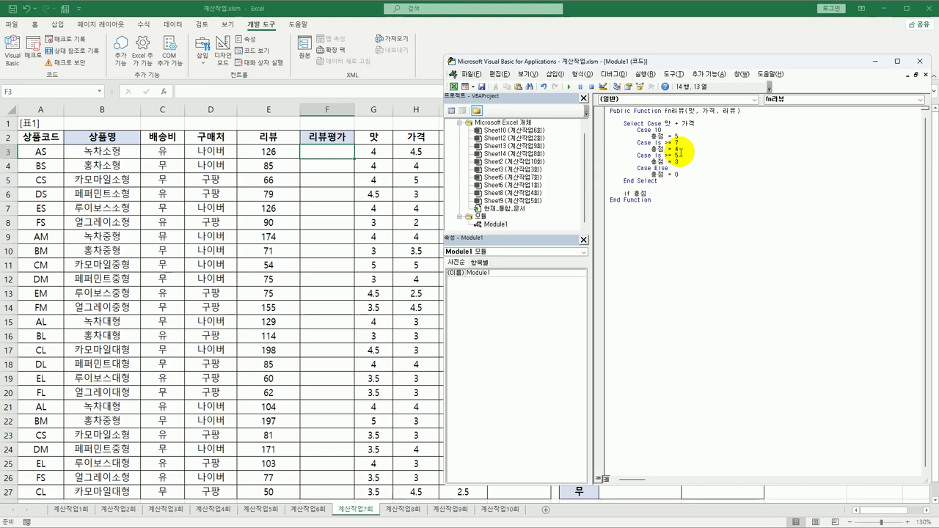
text( >>=3)
key(BackSpace)
text(and 리뷰 >=100 Then)
key(Return)
text(fn)
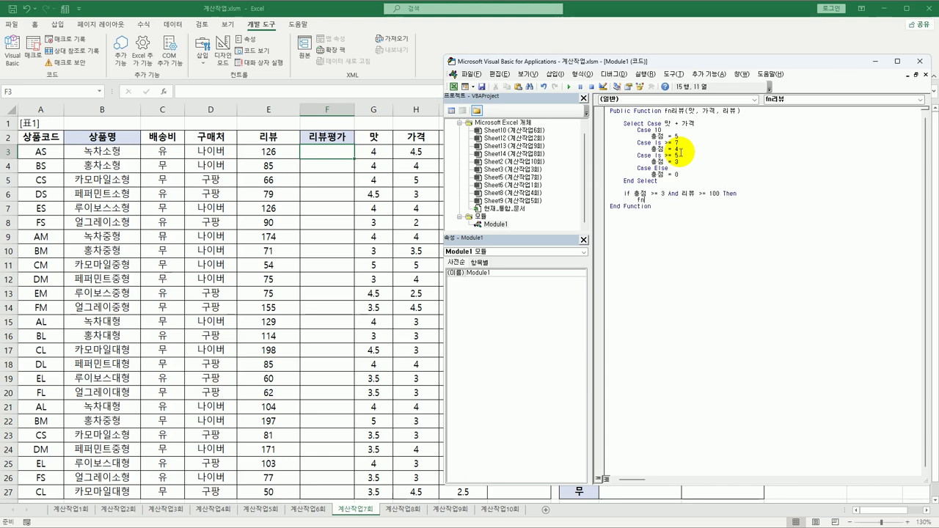
text(리뷰 = "관심")
key(Return)
key(BackSpace)
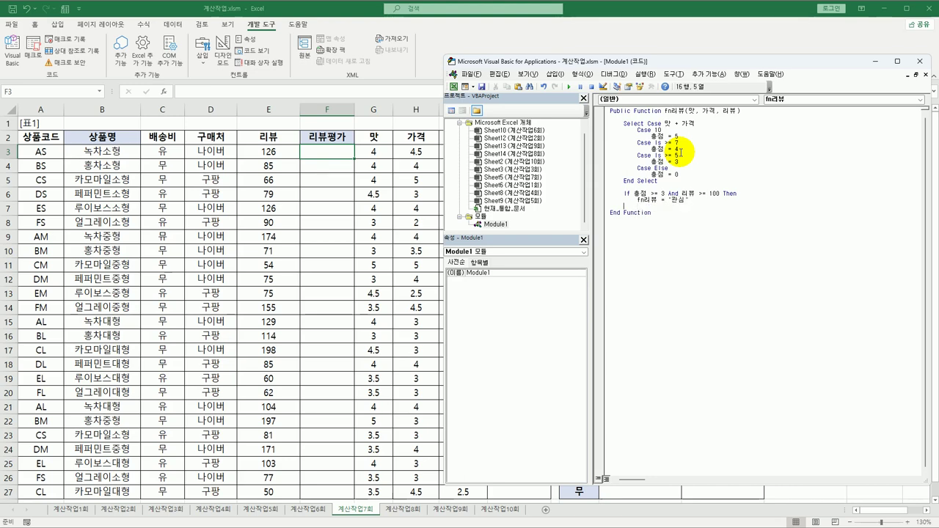
- Complete the If block with an Else branch setting fn리뷰 = "" and an End If, and close the code editor
text(Else)
key(Return)
key(Tab)
text(fn리뷰 = )
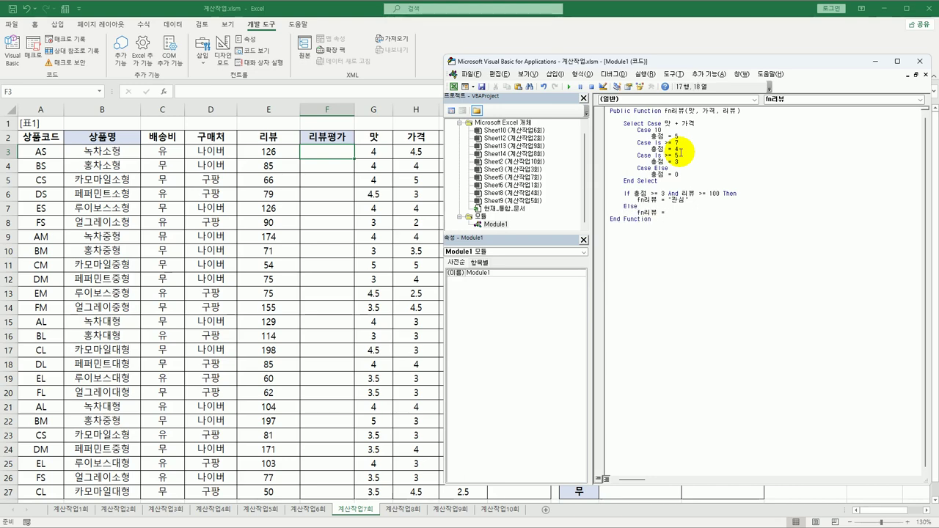
text("")
key(Return)
key(BackSpace)
text(End If)
key(Return)
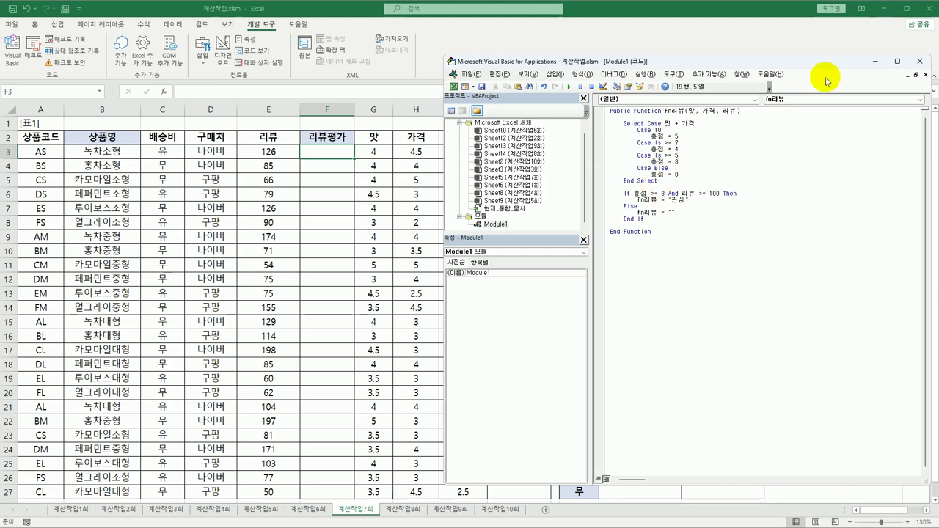
click(919, 62)
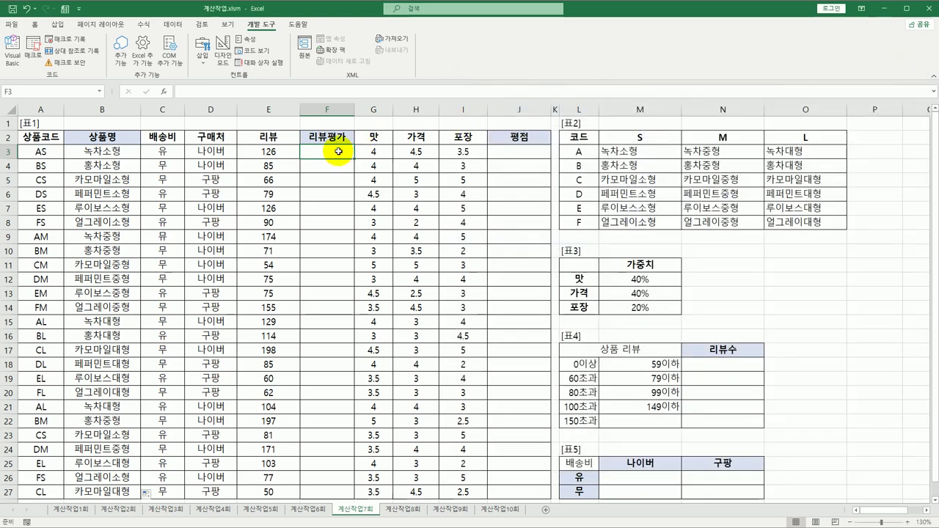
- Insert the user-defined function fn리뷰 into cell F3 of the 리뷰평가 column
click(163, 92)
drag(345, 139, 580, 131)
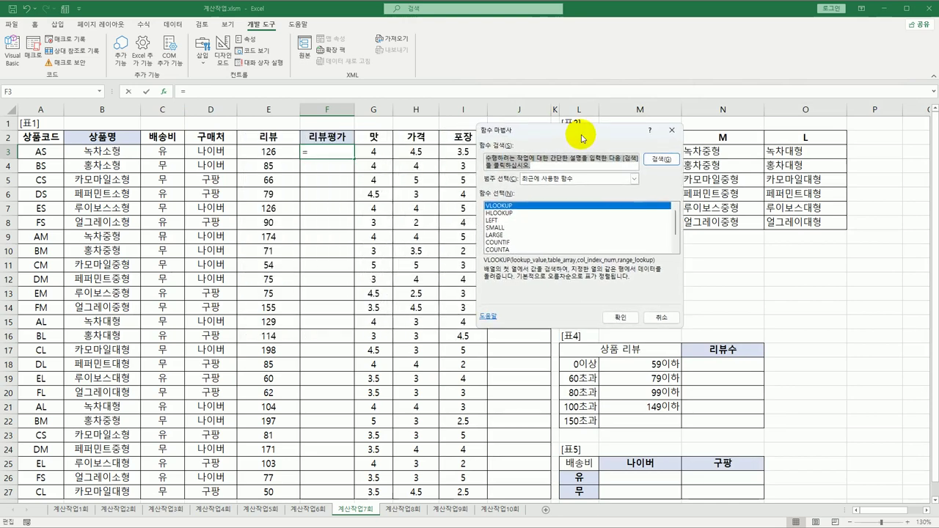
click(542, 178)
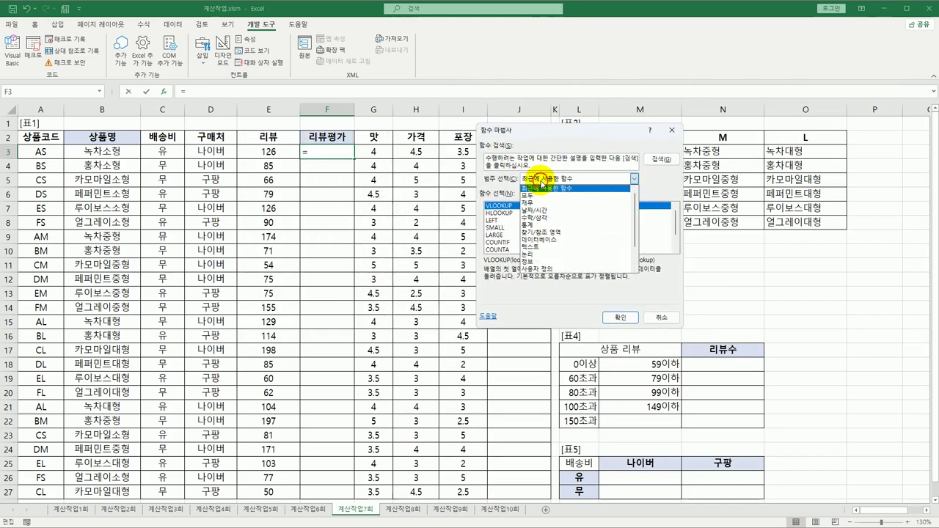
click(527, 270)
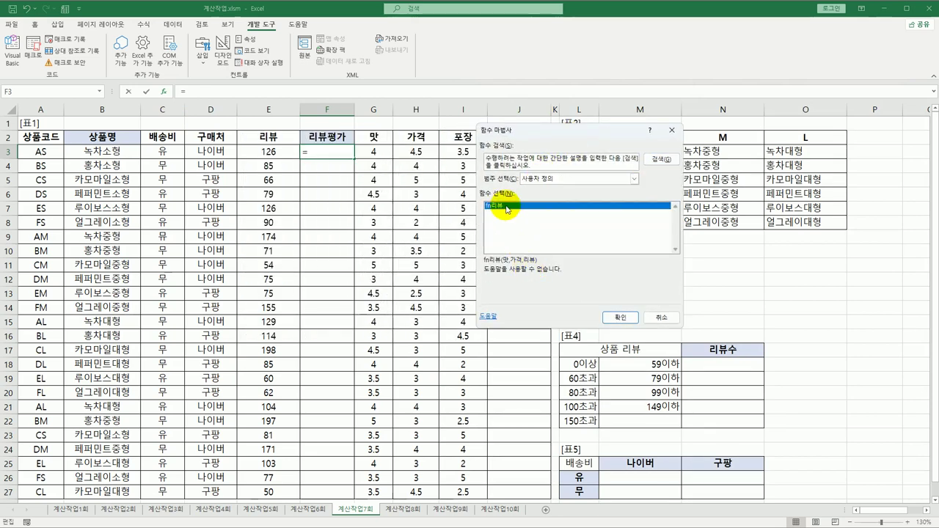
click(621, 318)
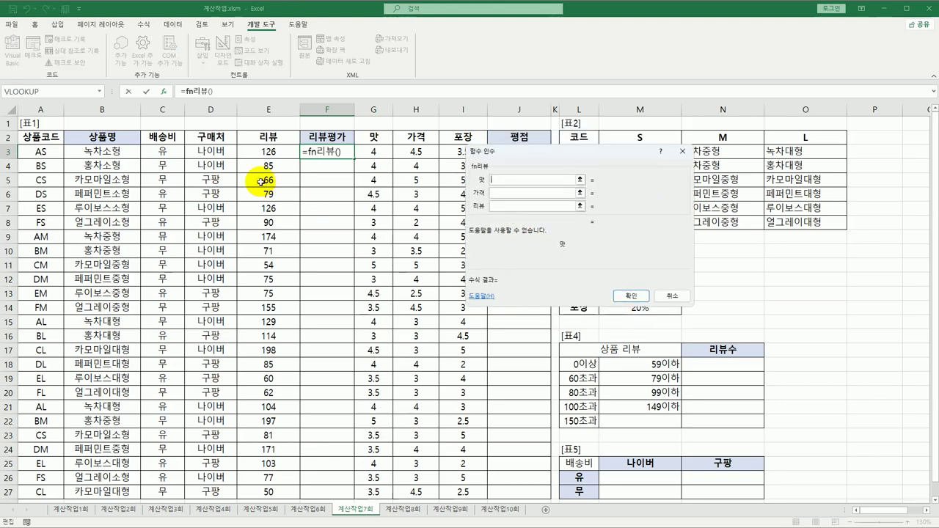
- Set the fn리뷰 arguments to 맛 G3, 가격 H3 and 리뷰 E3, and fill the formula down the 리뷰평가 column
click(372, 151)
click(504, 192)
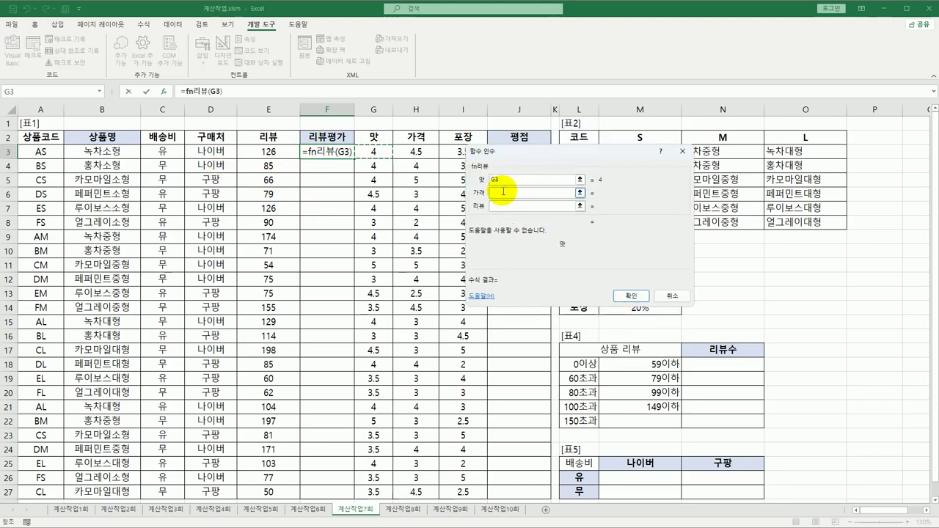
click(416, 153)
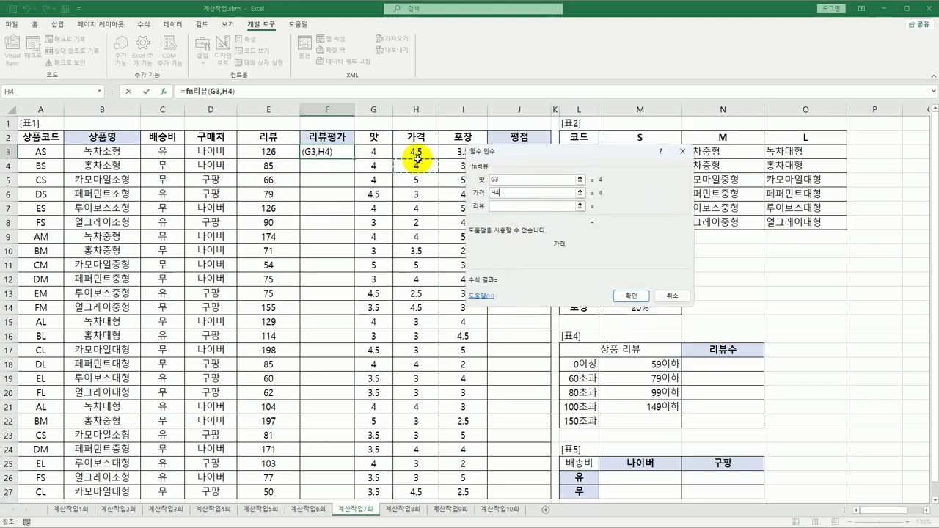
click(507, 206)
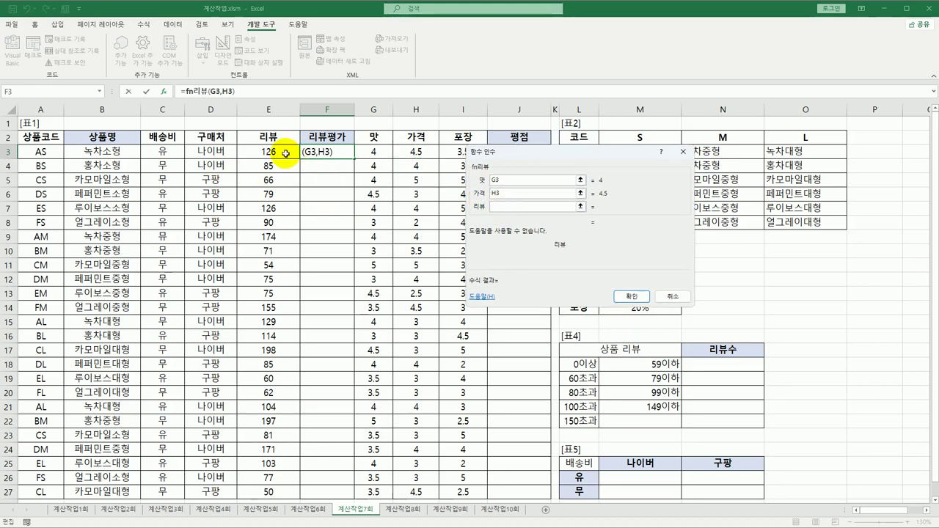
click(285, 154)
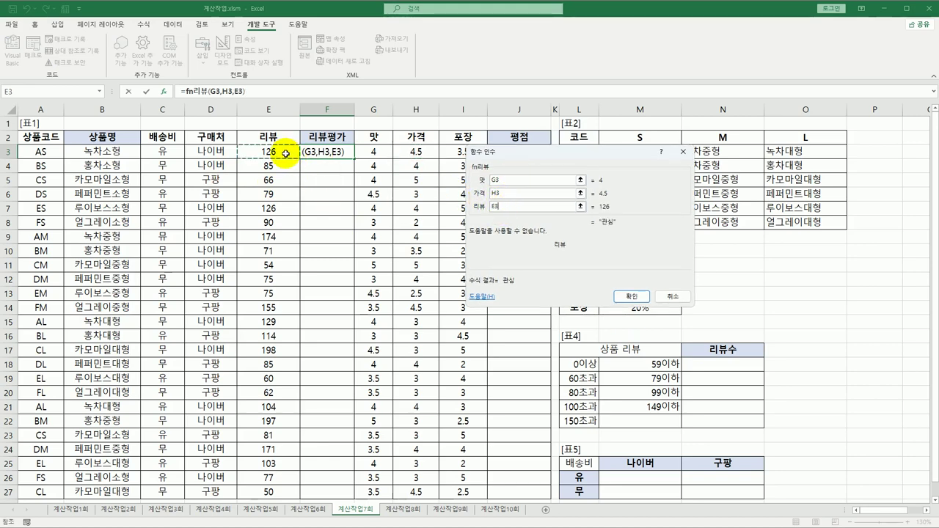
click(621, 302)
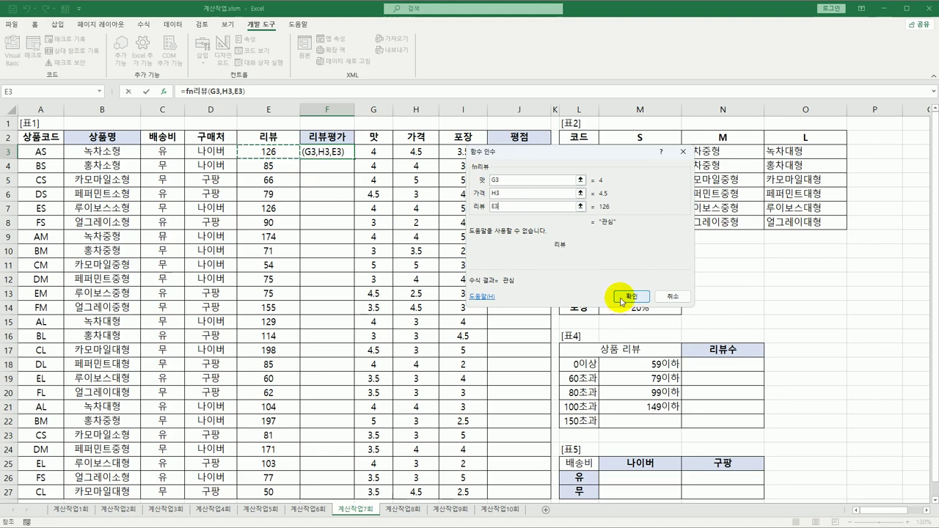
click(621, 299)
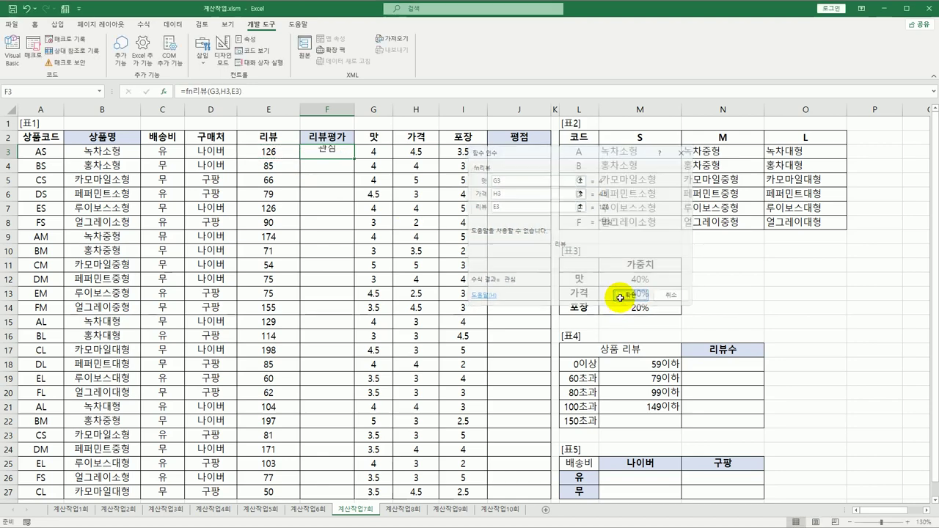
double_click(354, 158)
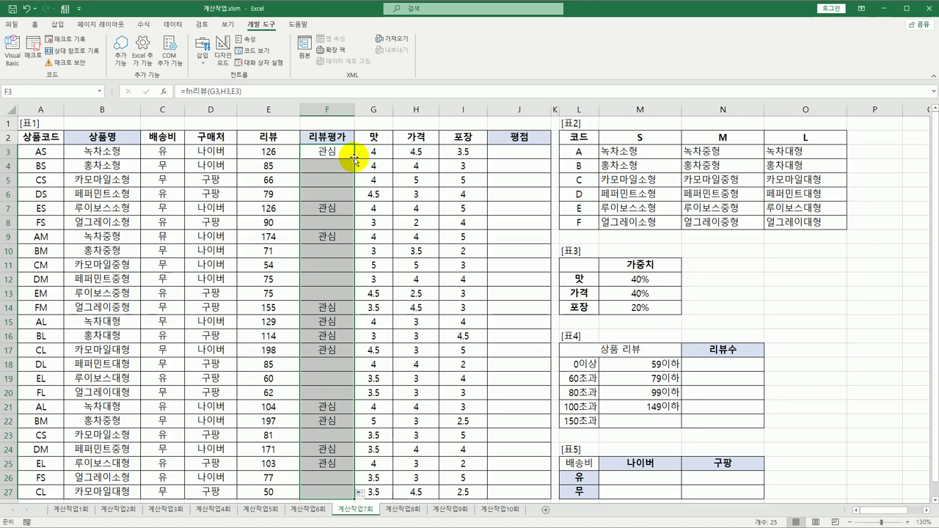
- Compare the layout of the 가중치 values in 표3 with the 맛, 가격 and 포장 scores in row 3
click(509, 152)
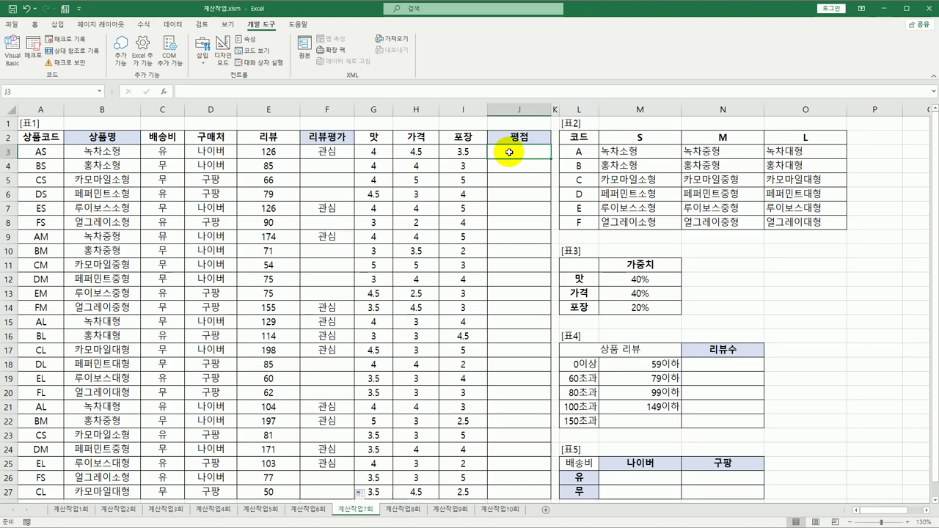
drag(608, 276, 608, 306)
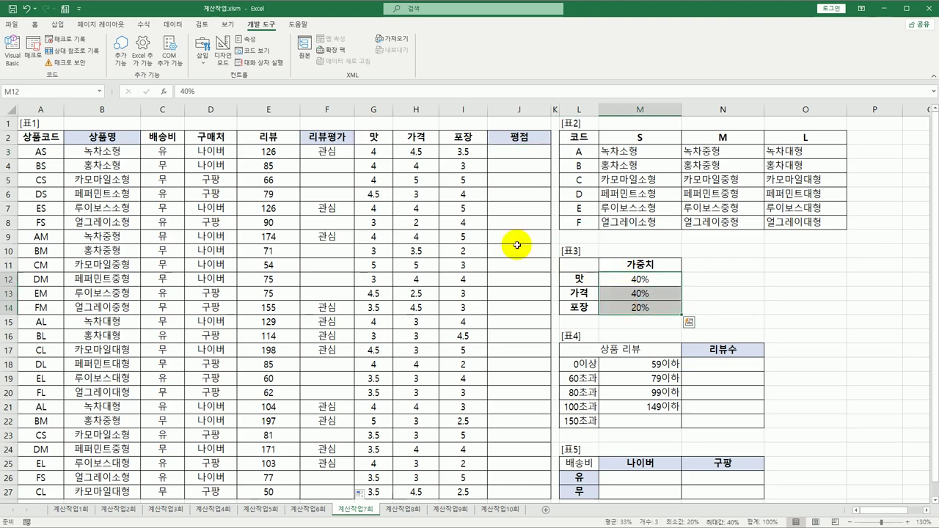
drag(374, 151, 455, 155)
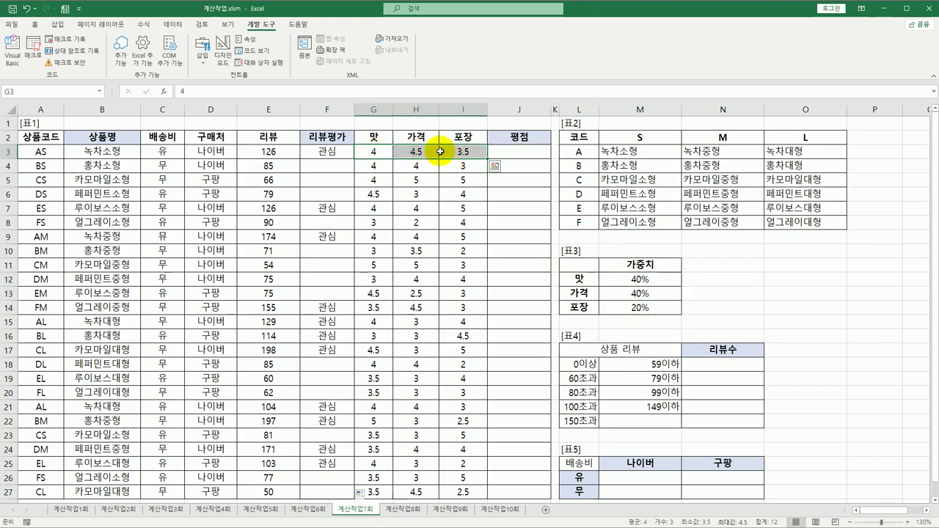
drag(636, 281, 634, 307)
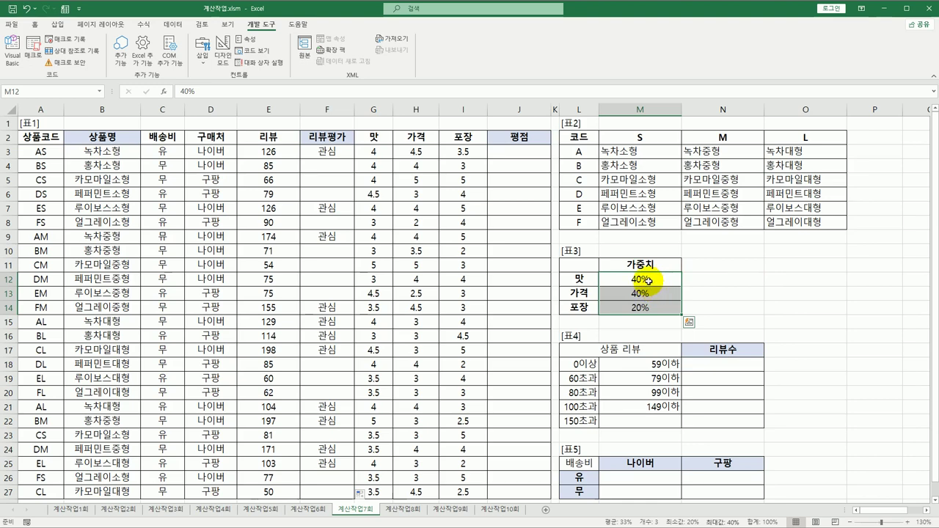
key(Escape)
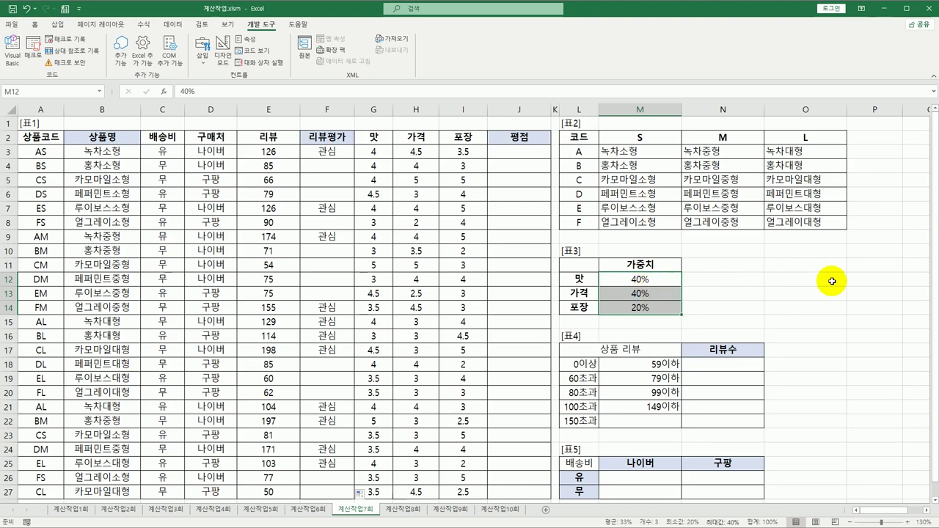
key(ctrl+v)
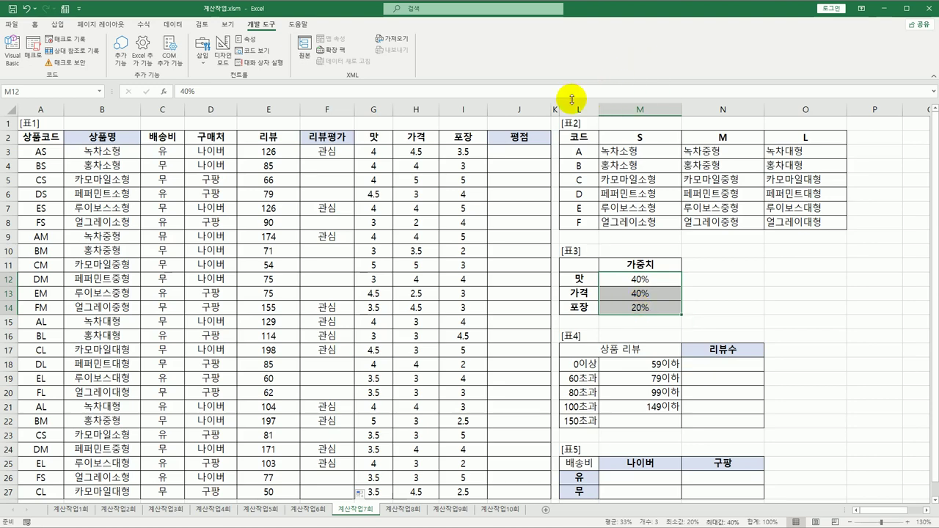
- Begin a SUMPRODUCT formula in cell J3 of the 평점 column with G3:I3 as the first array
click(538, 154)
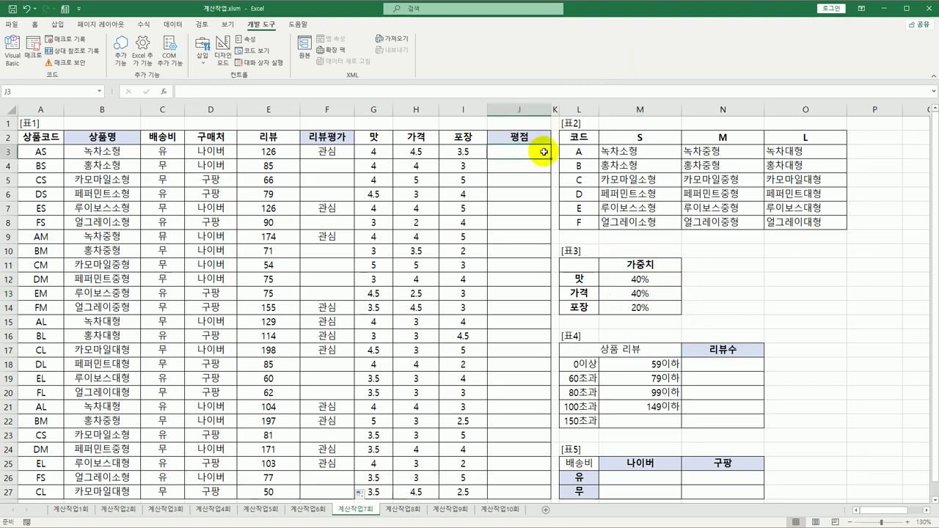
text(=sum)
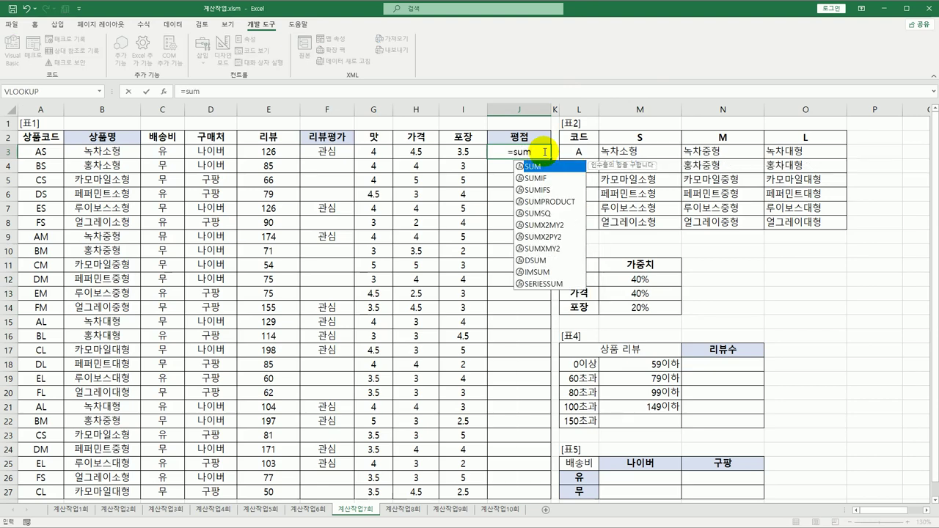
text(p)
key(Tab)
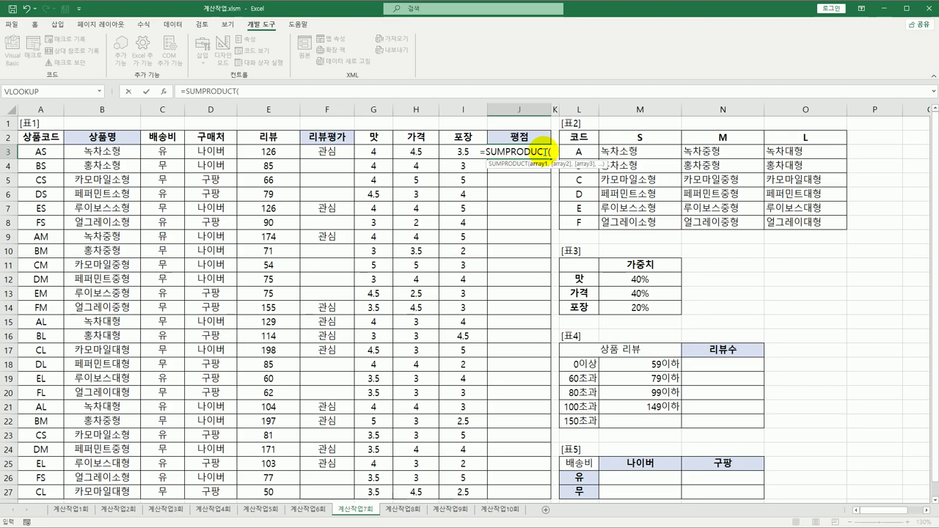
click(385, 153)
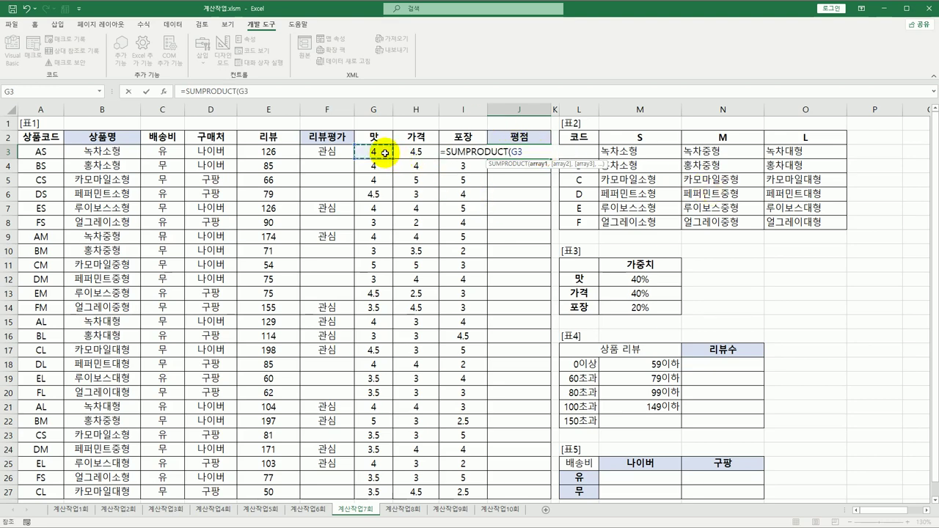
drag(384, 153, 455, 151)
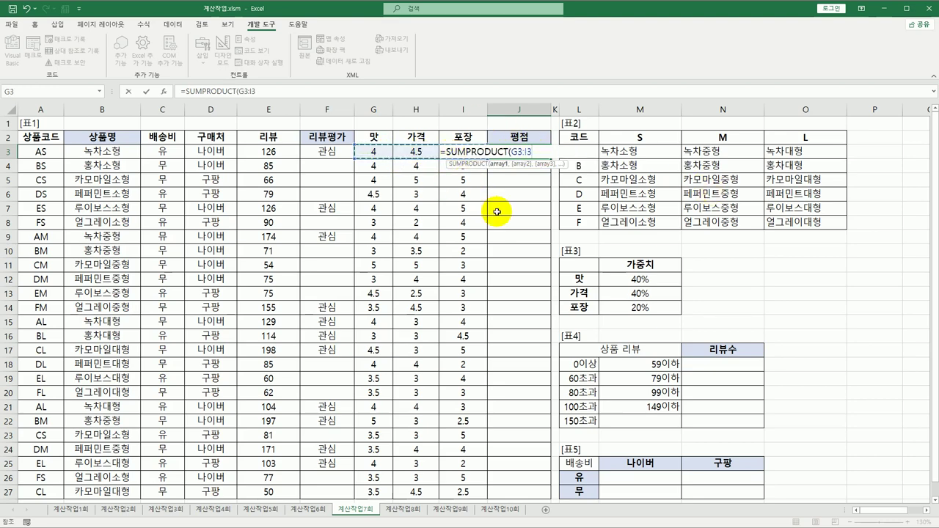
text(,)
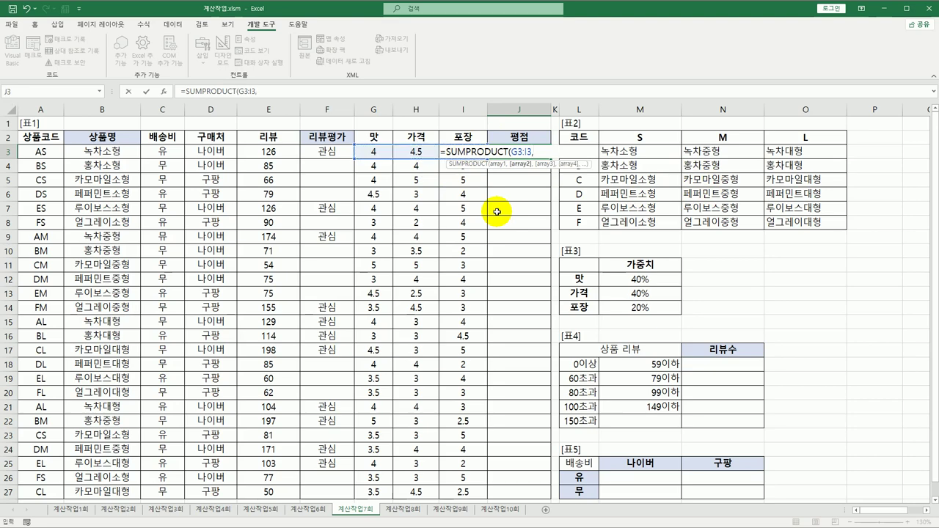
- Complete the J3 formula with TRANSPOSE($M$12:$M$14) as the second array, enter it as an array formula, and fill it down the 평점 column
text(r)
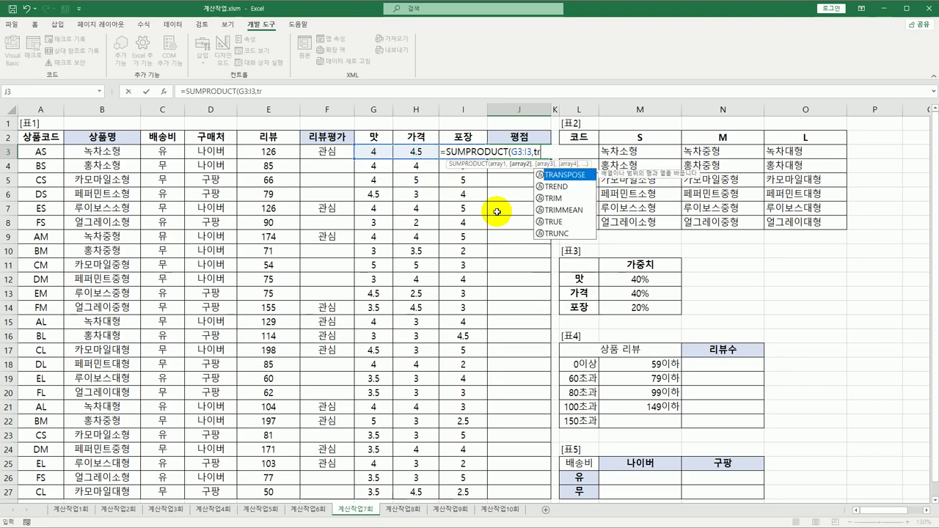
key(Tab)
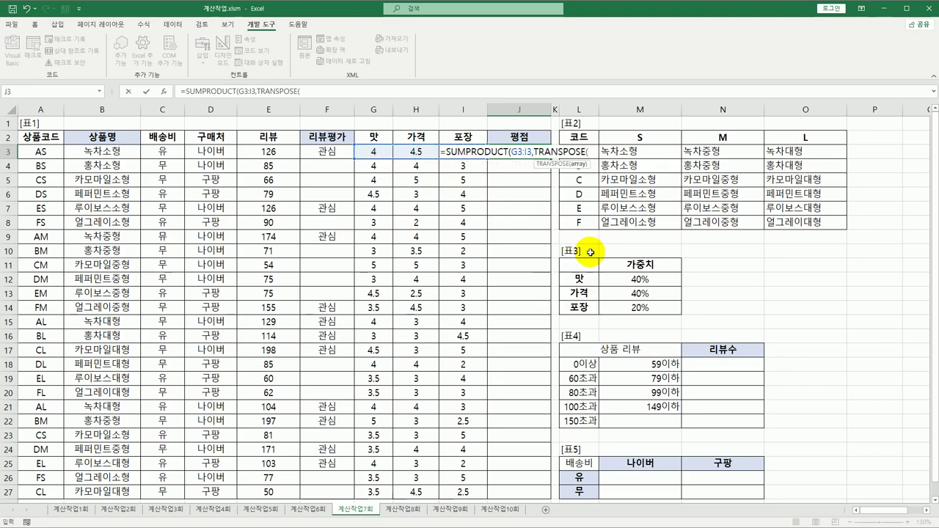
drag(652, 282, 652, 306)
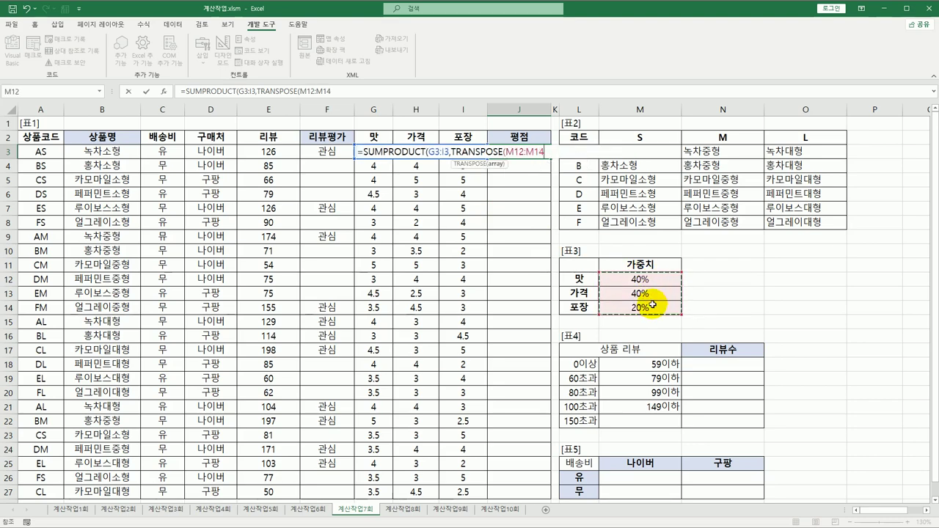
key(F4)
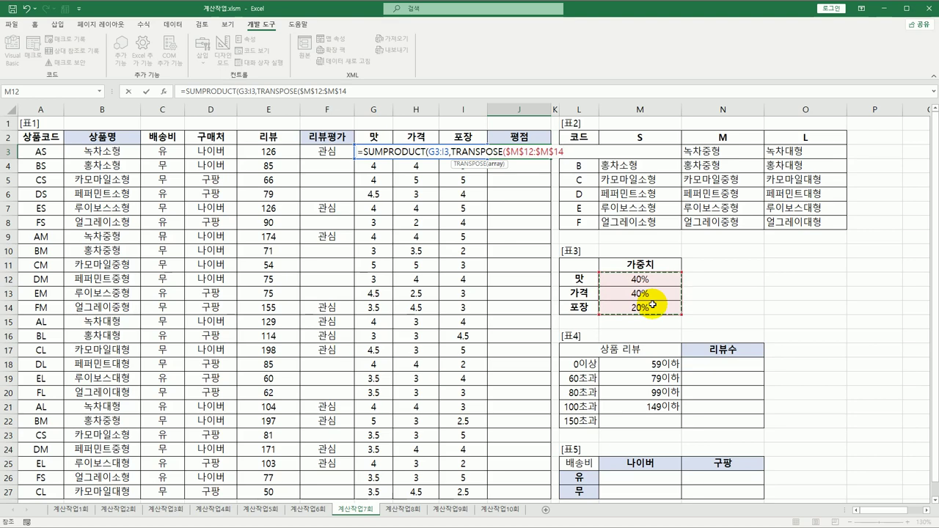
text())
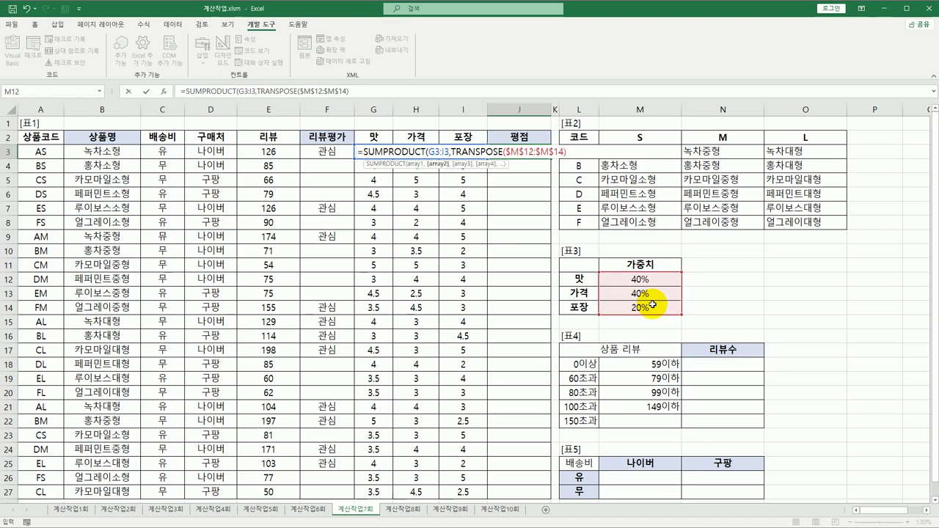
text())
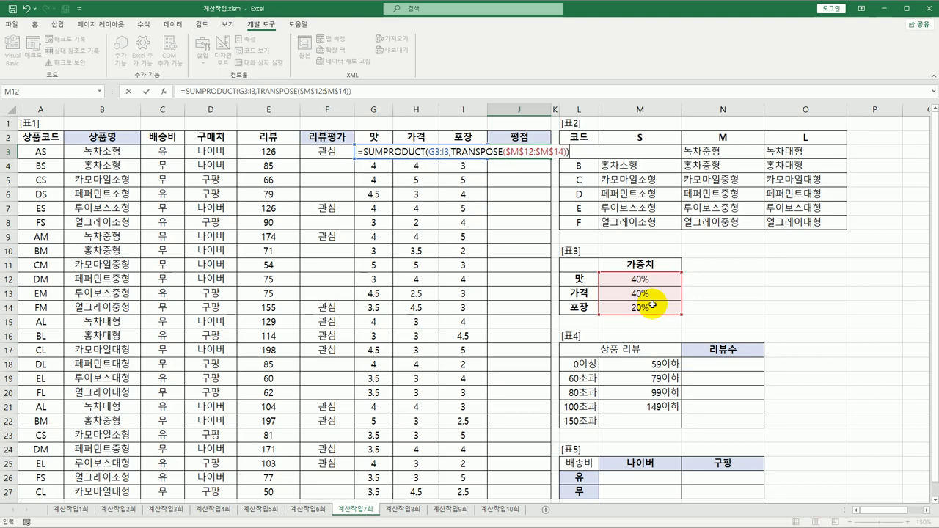
key(ctrl+shift+Return)
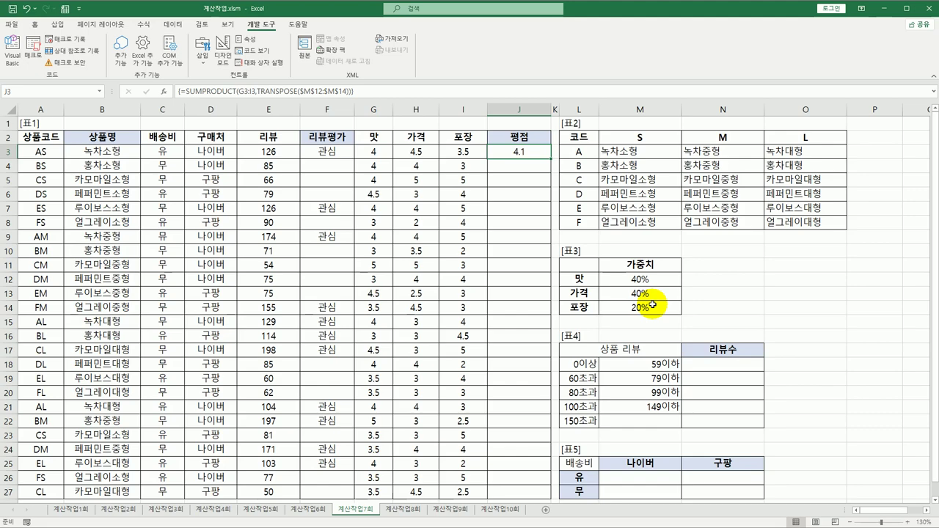
double_click(550, 160)
scroll(541, 342, down, 3)
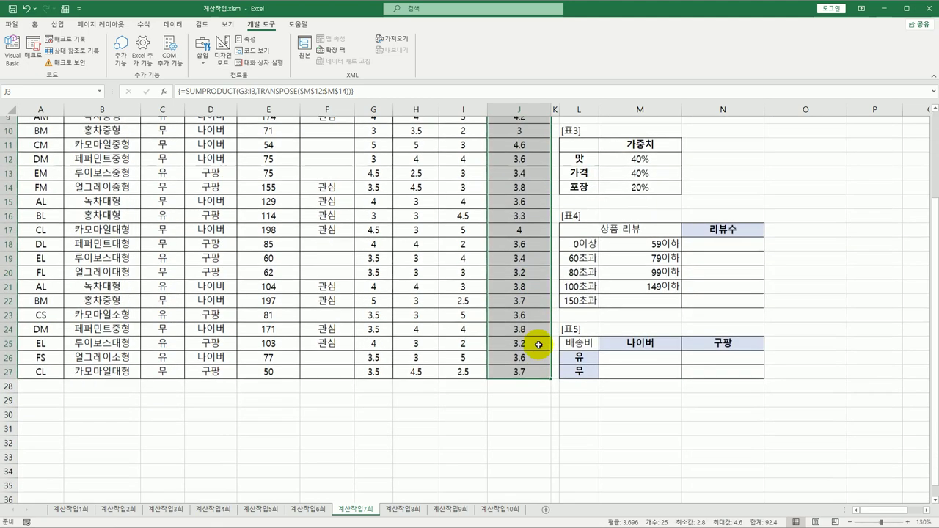
scroll(538, 344, up, 3)
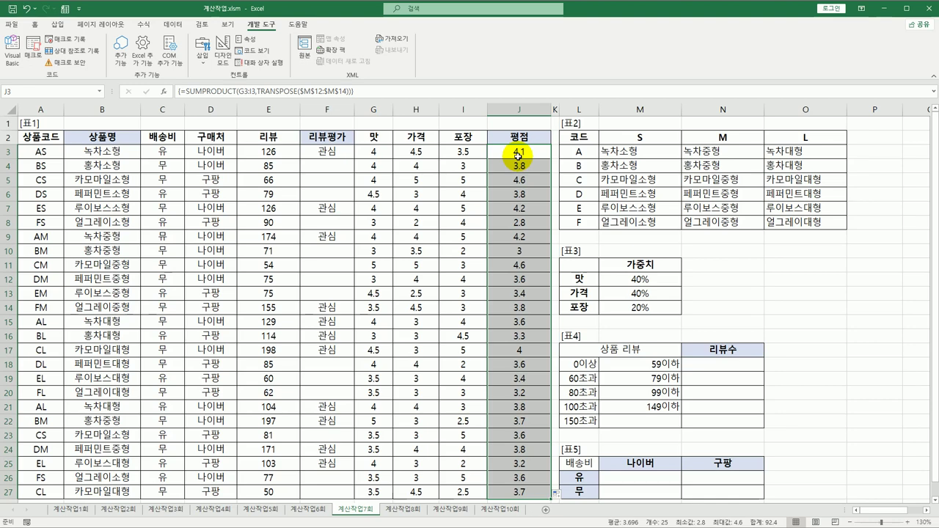
- Wrap the SUMPRODUCT formula in J3 in an INT function and fill it down the 평점 column
double_click(519, 155)
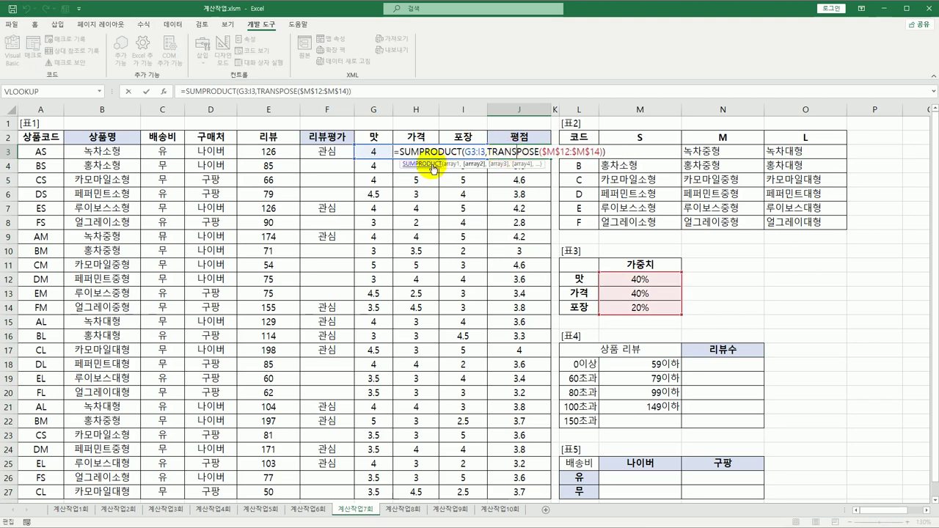
click(399, 151)
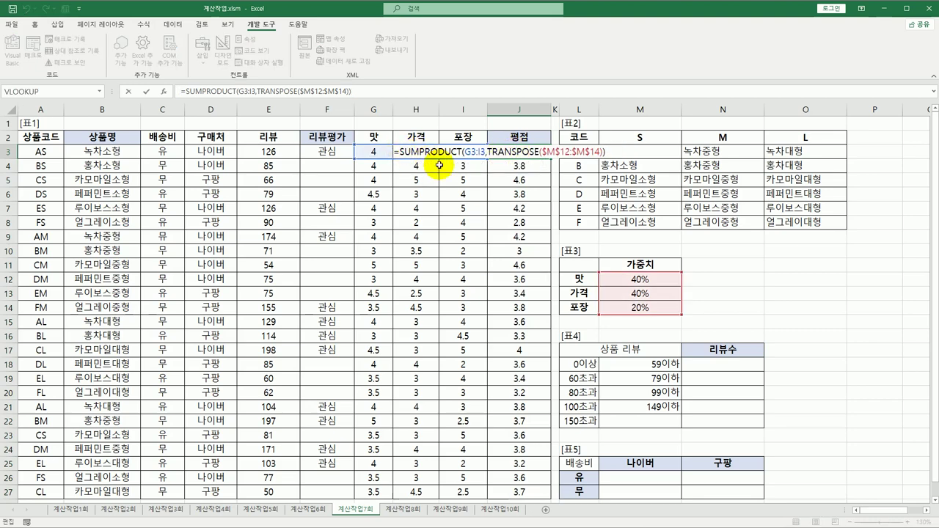
text(INT()
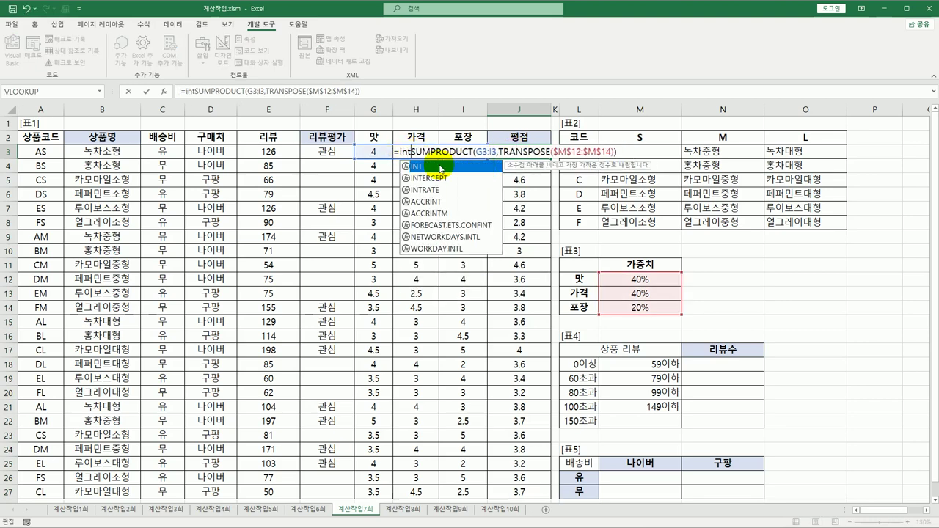
text())
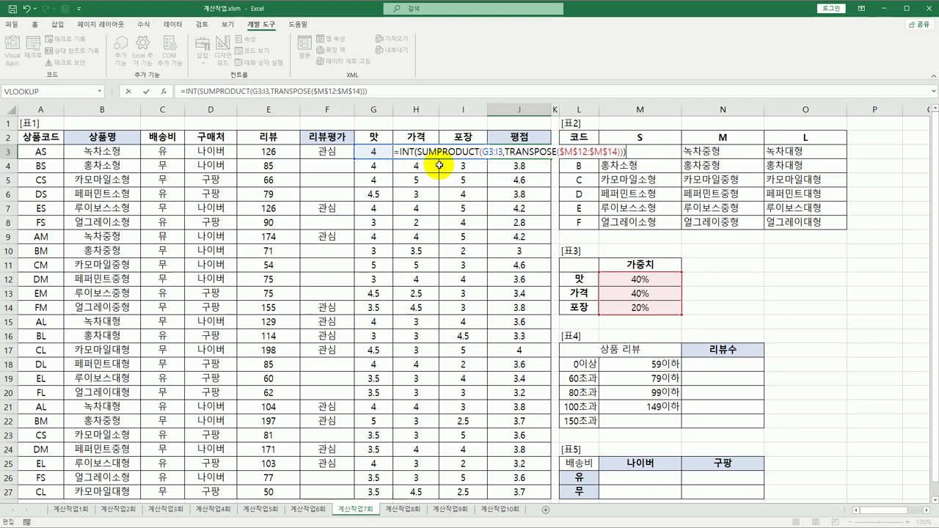
key(ctrl+shift+Return)
key(Up)
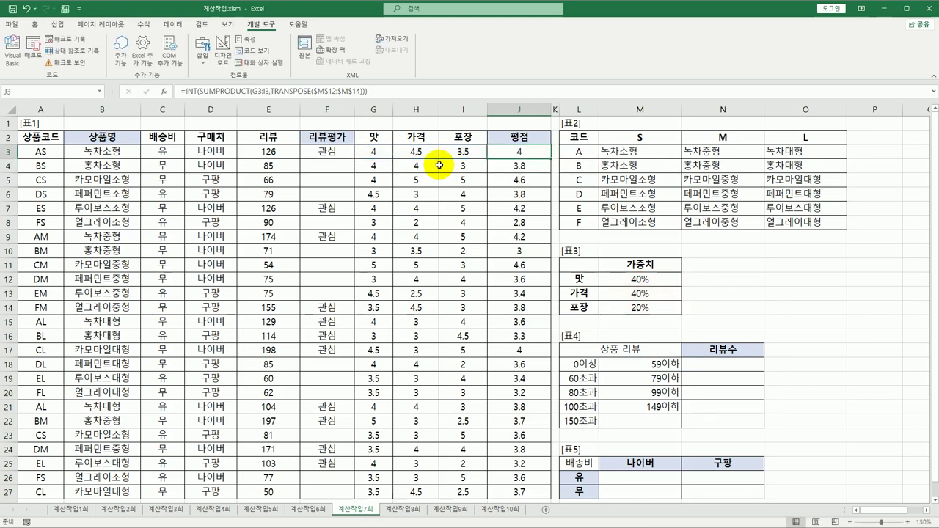
double_click(550, 159)
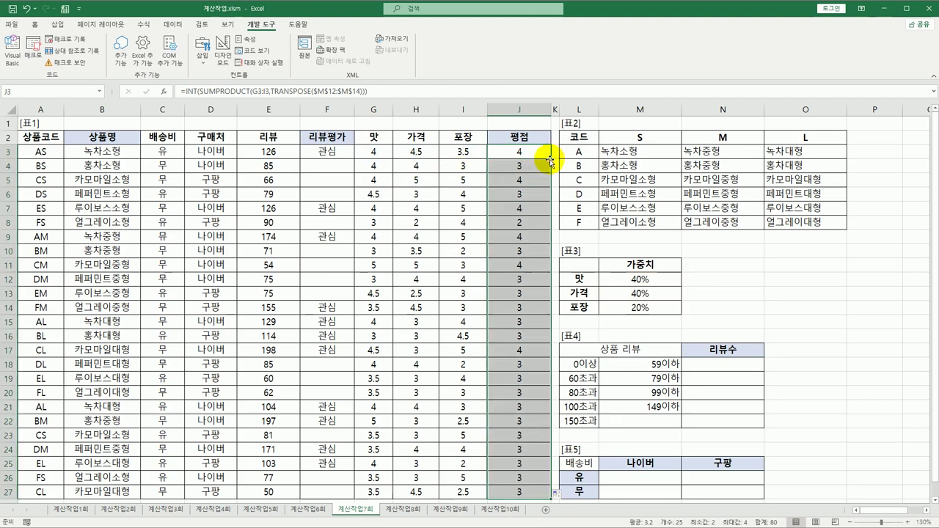
- Reopen the J3 formula and insert a REPT function in front of INT
click(516, 151)
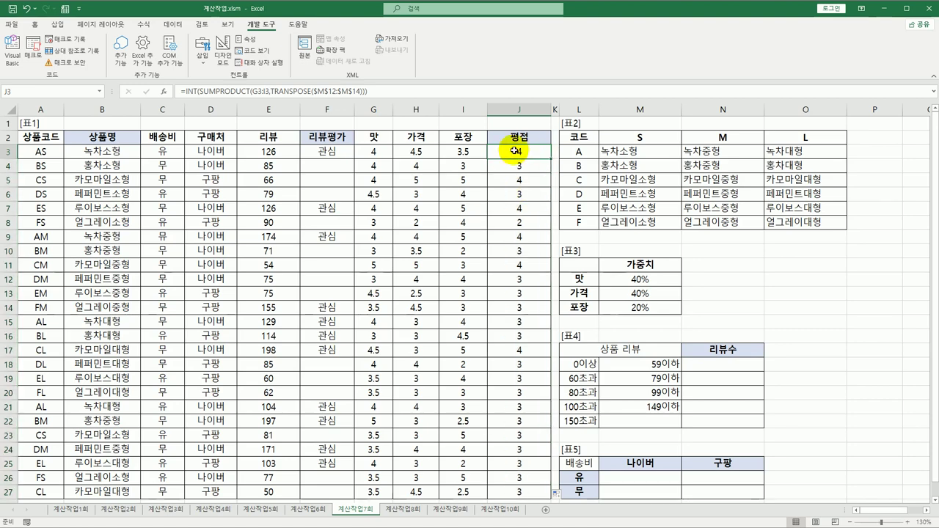
double_click(516, 150)
click(462, 151)
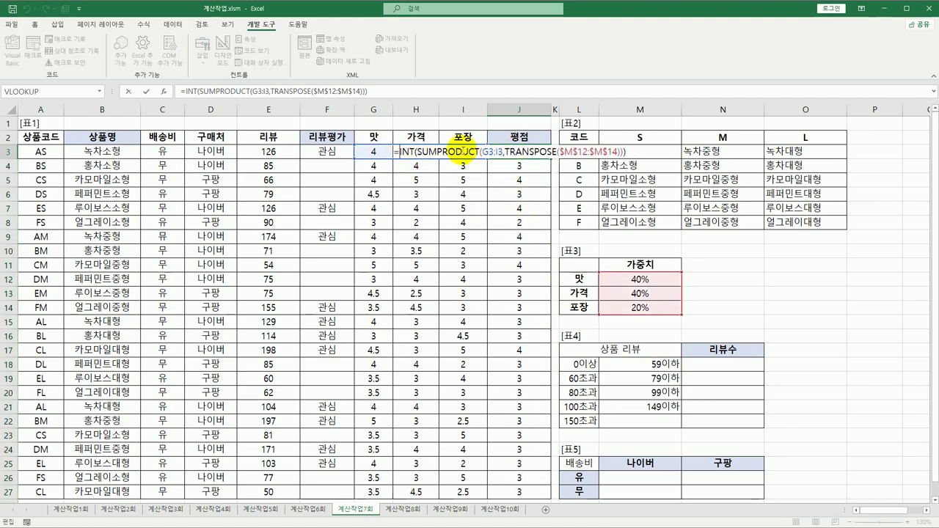
key(Home)
key(Right)
text(REPT()
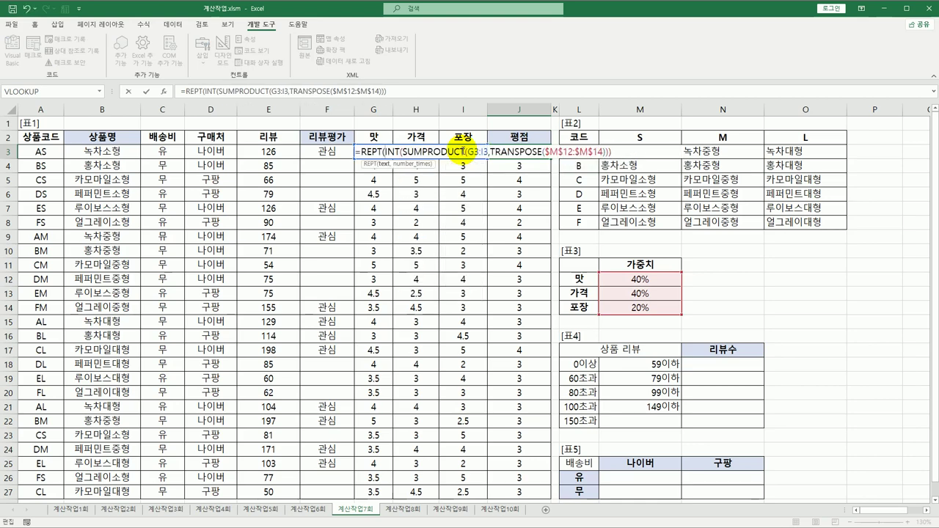
- Set "★" as the REPT text with the INT result as its repeat count, and fill the formula down the 평점 column
text(")
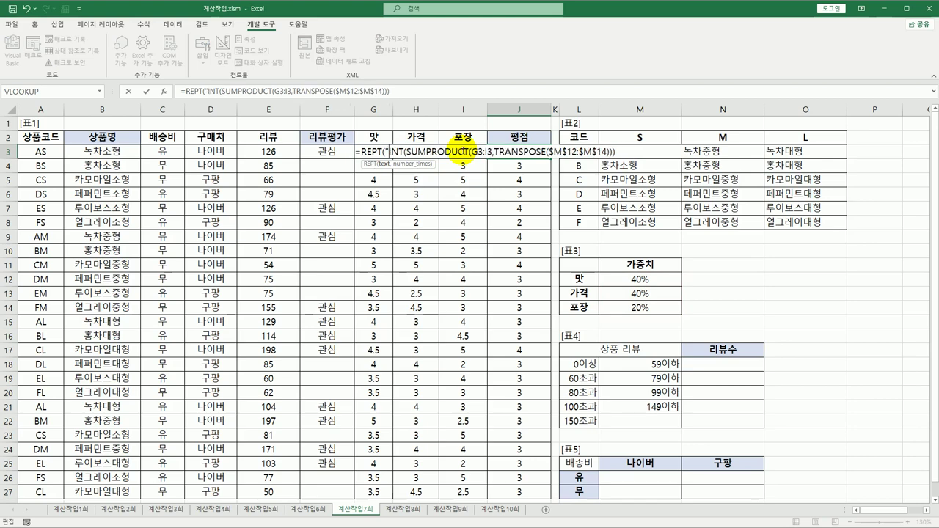
text(ㅁ)
key(Hangul_Hanja)
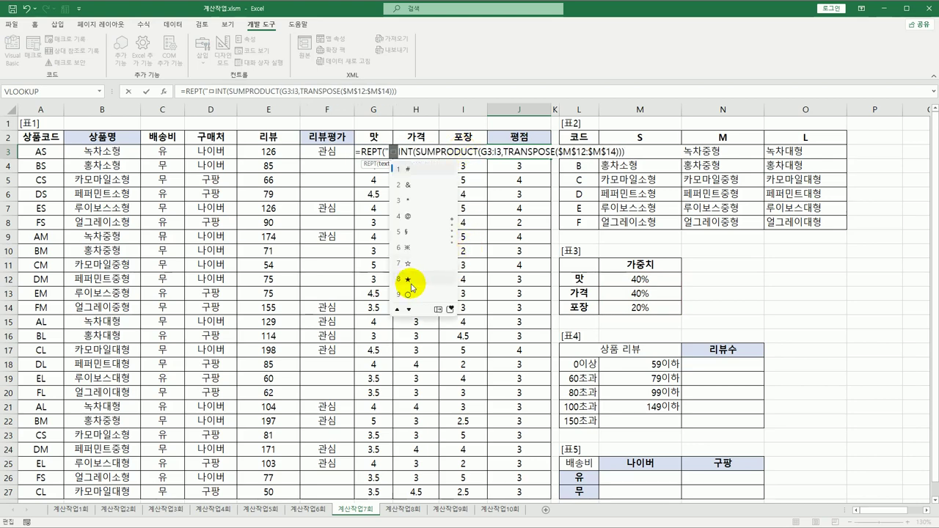
click(410, 281)
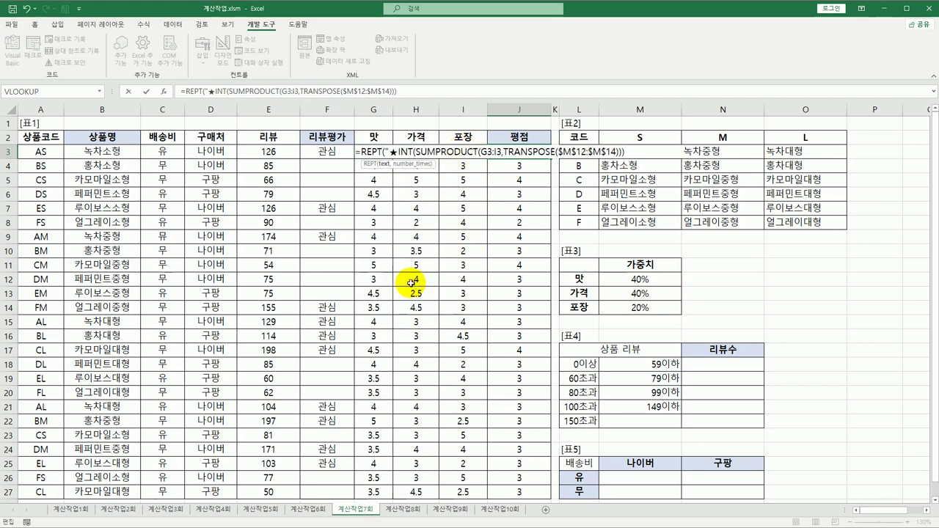
text(",)
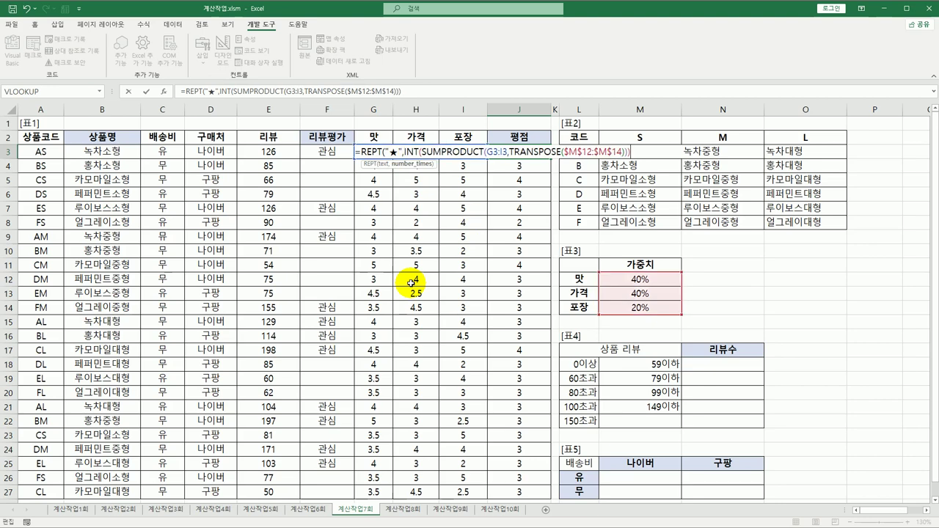
text())
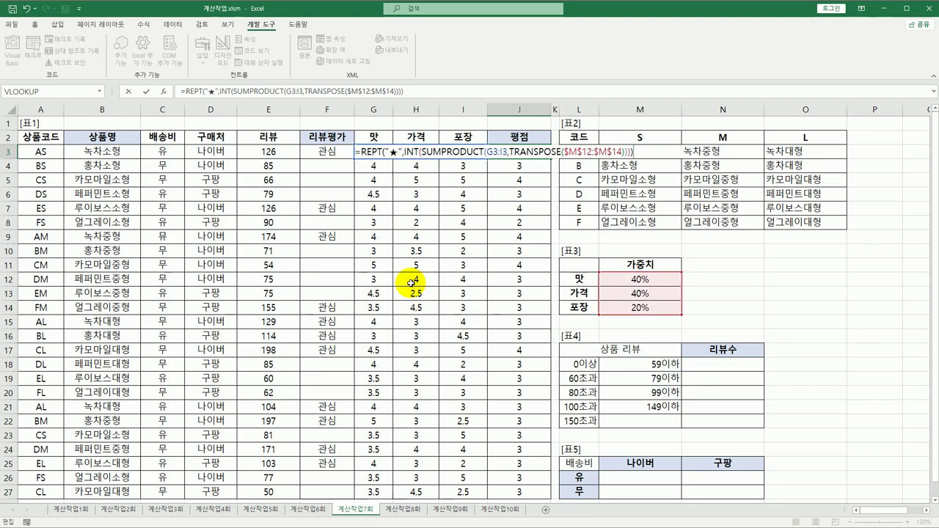
key(Return)
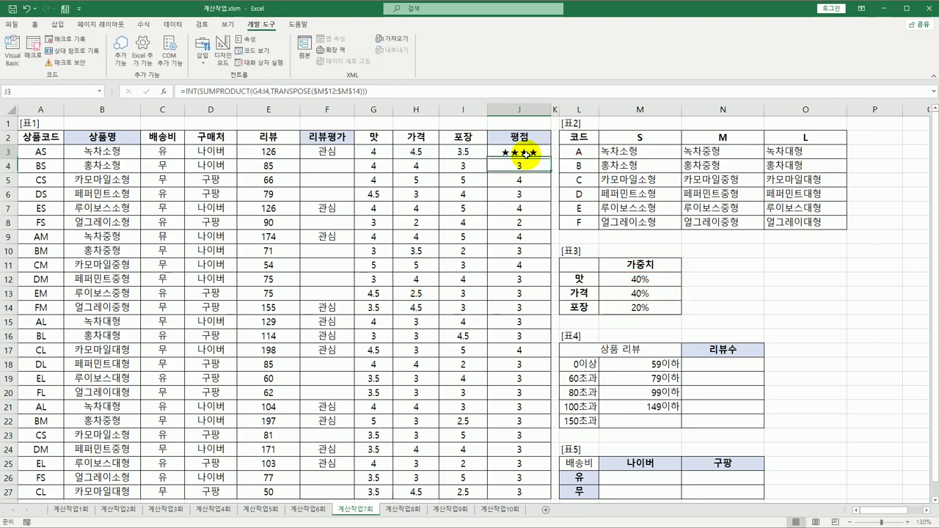
click(525, 154)
double_click(552, 158)
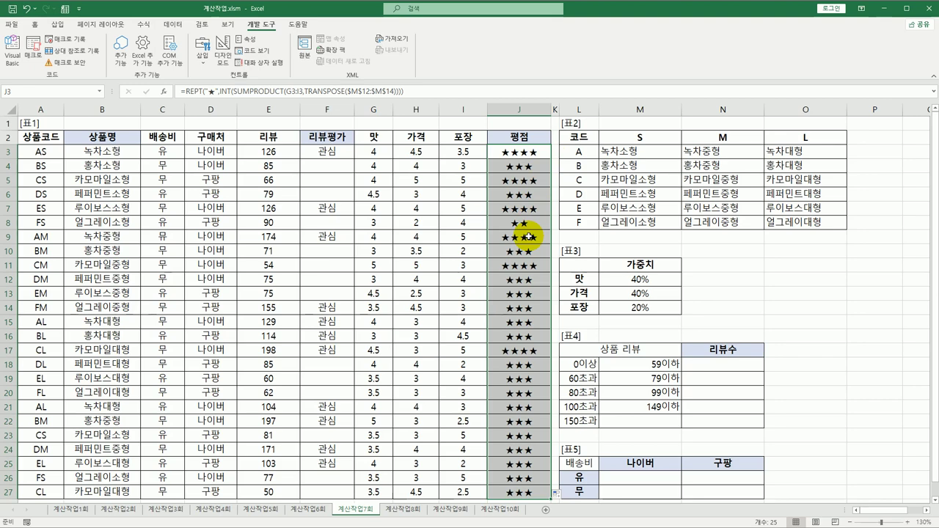
- Append a copy of the whole REPT expression to the end of the J3 formula, joined with &
click(518, 156)
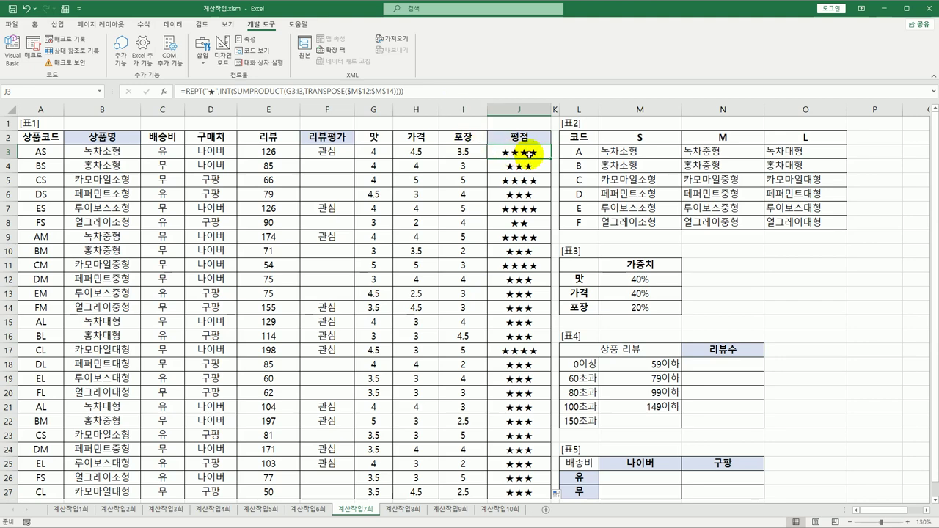
double_click(524, 157)
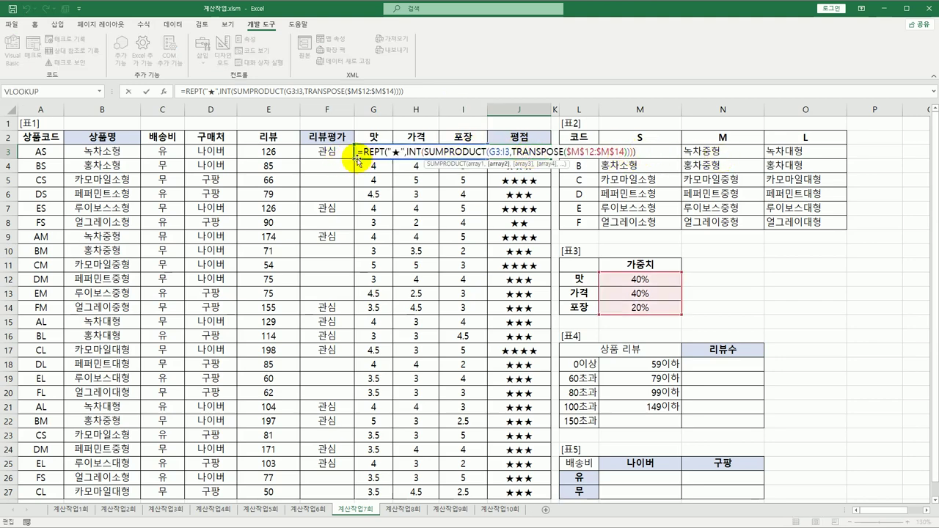
drag(365, 151, 644, 160)
key(ctrl+c)
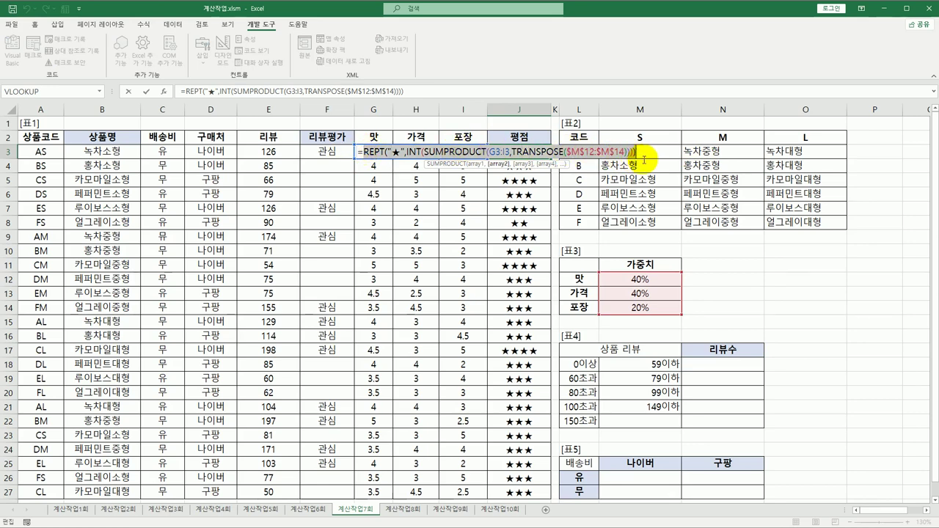
click(637, 153)
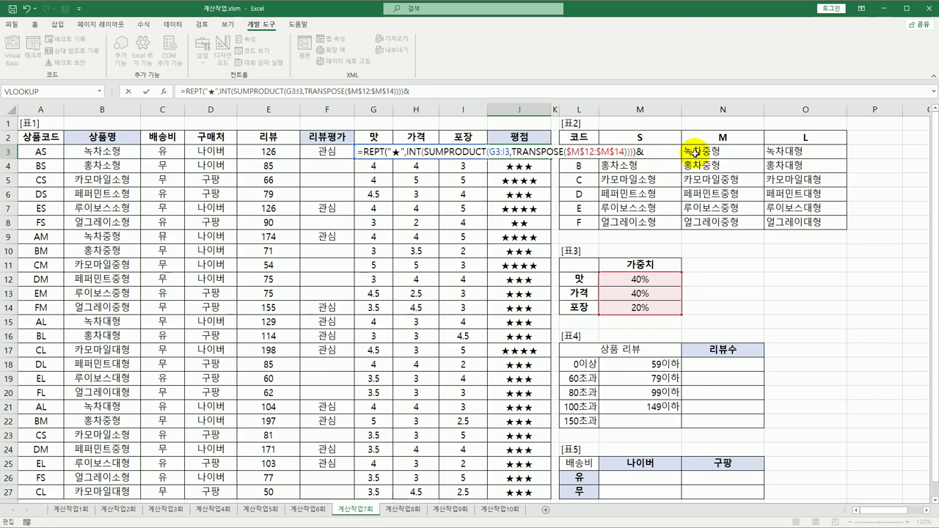
text(&)
key(ctrl+v)
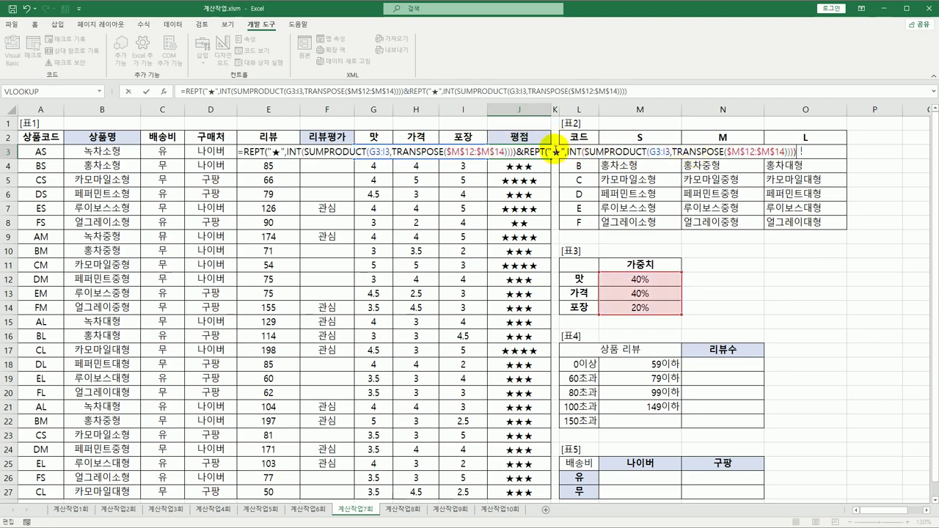
- Replace the star in the second REPT of the J3 formula with the hollow star "☆"
double_click(557, 153)
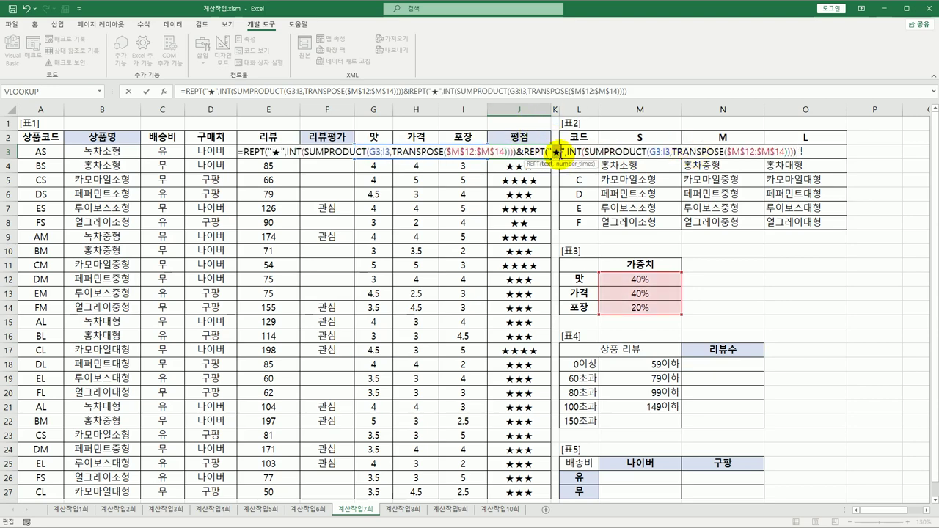
text(ㅁ)
key(Hangul_Hanja)
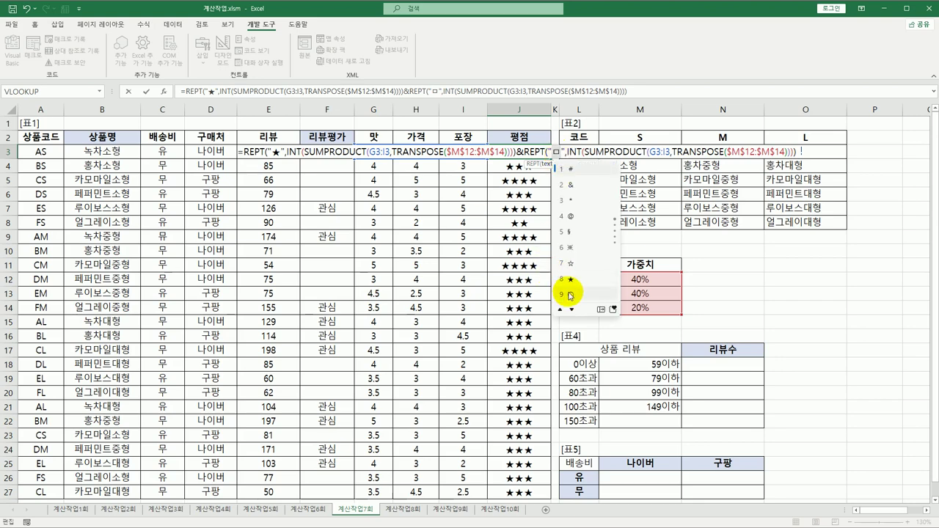
click(569, 263)
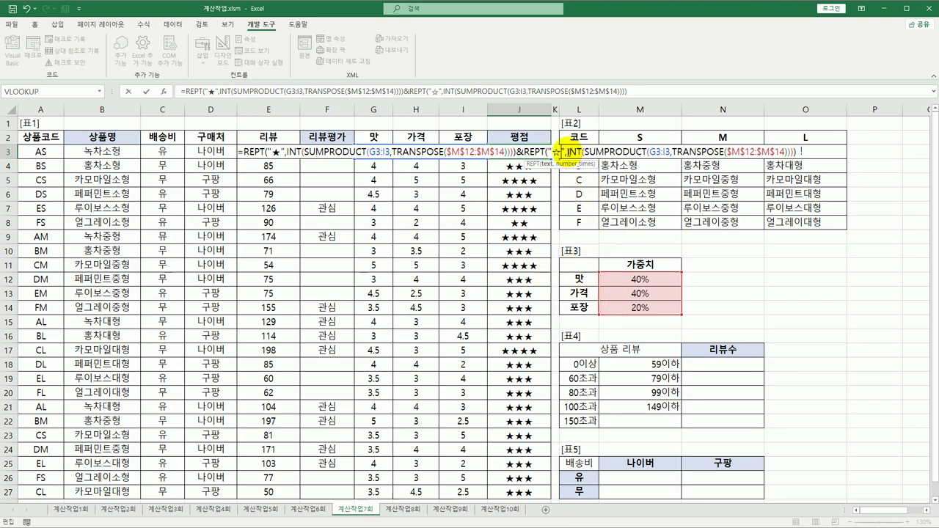
- Set the second REPT's repeat count to 5 minus the INT result and fill the J3 formula down the 평점 column
text(5)
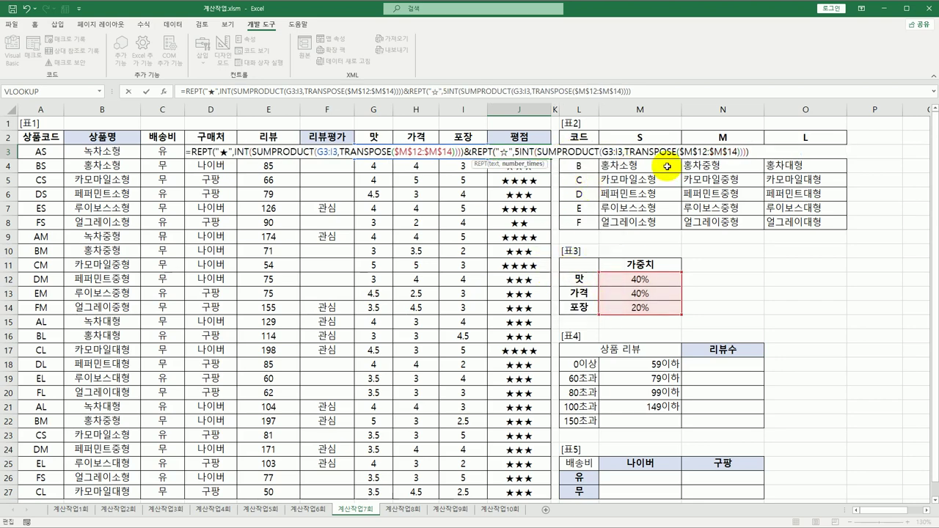
text(-)
key(End)
text())
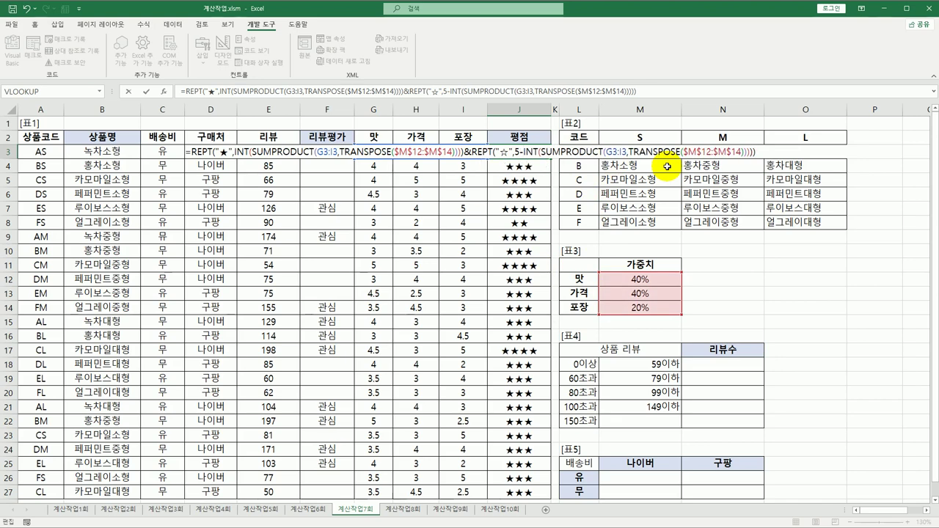
key(Return)
key(Return)
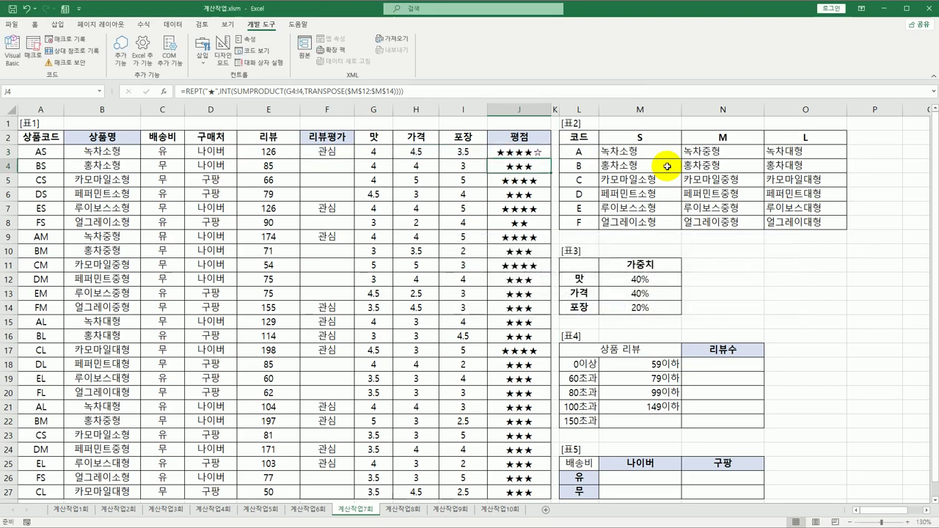
click(535, 152)
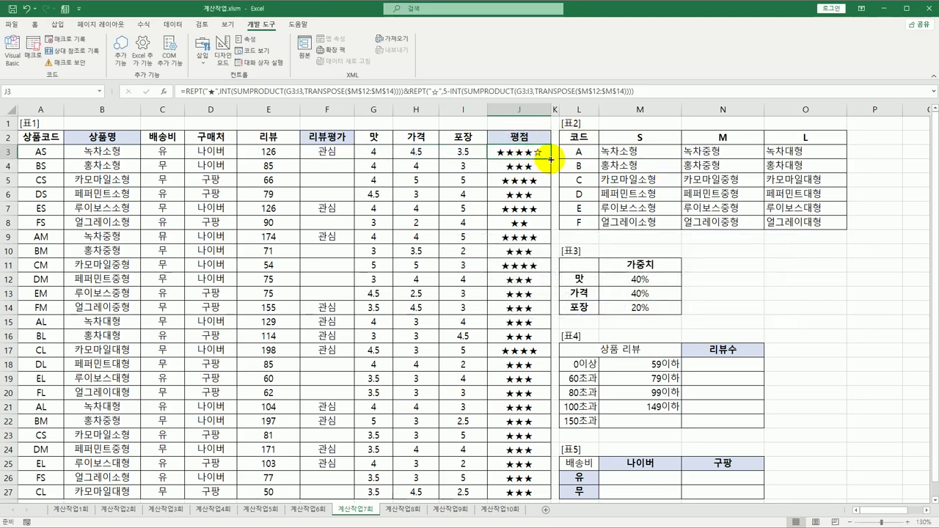
double_click(551, 159)
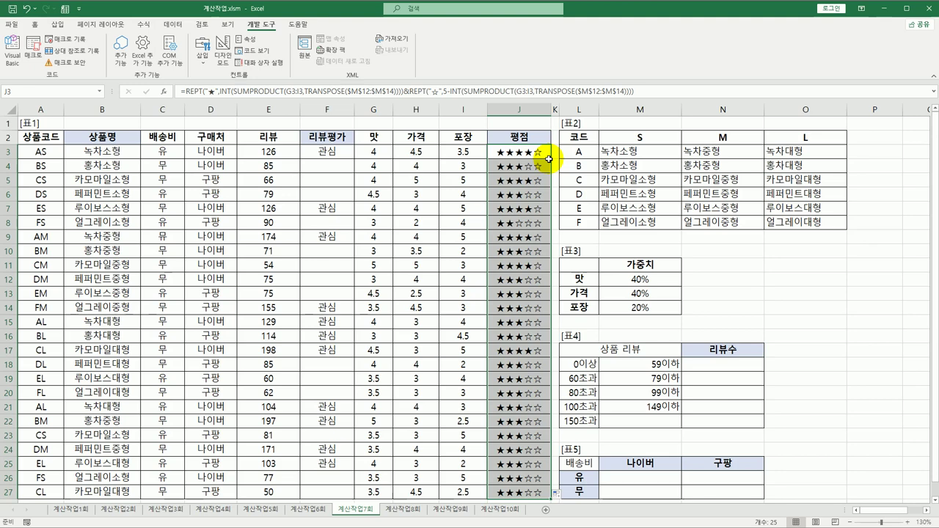
- Review the full ★ and ☆ REPT formula in J3, leaving it as it is
click(513, 152)
key(F2)
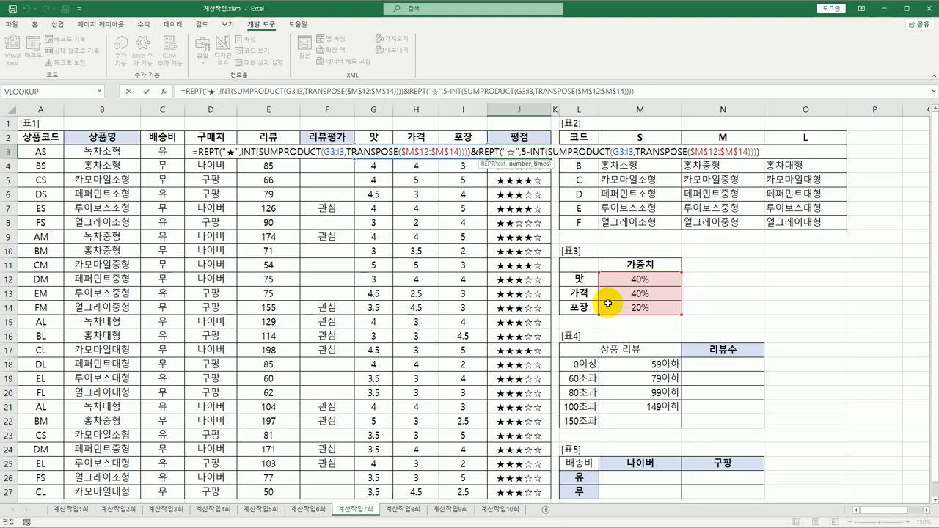
key(ctrl+Return)
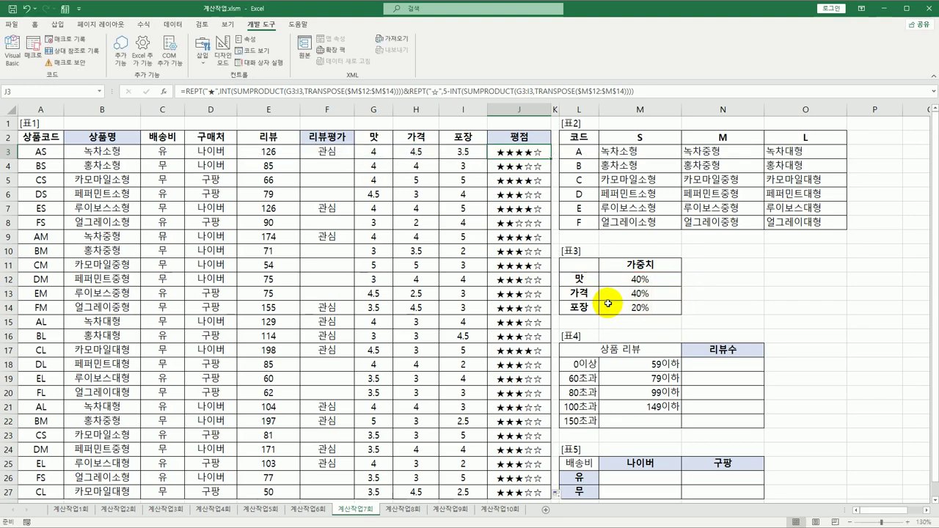
- Start a FREQUENCY formula with a nested IF across the 리뷰수 cells N18:N22 of 표4
click(719, 365)
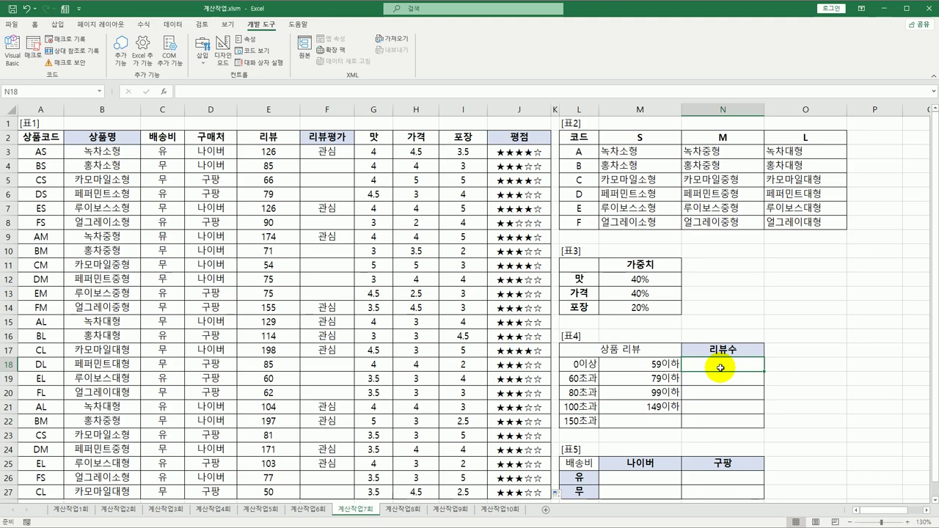
drag(721, 367, 715, 419)
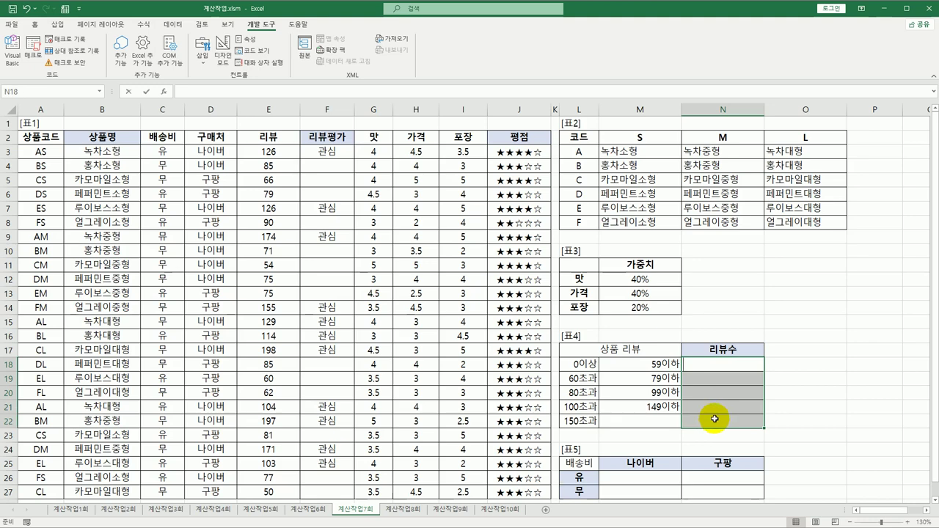
text(=fr)
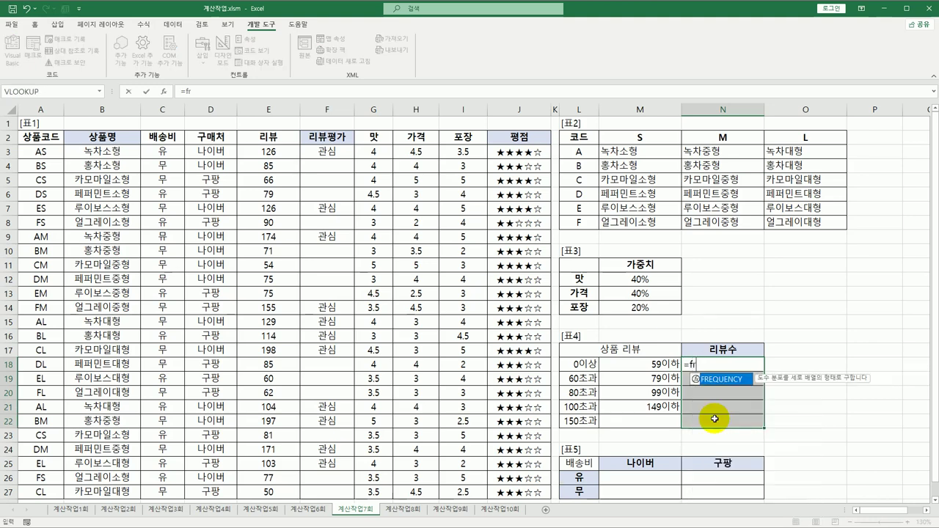
key(Tab)
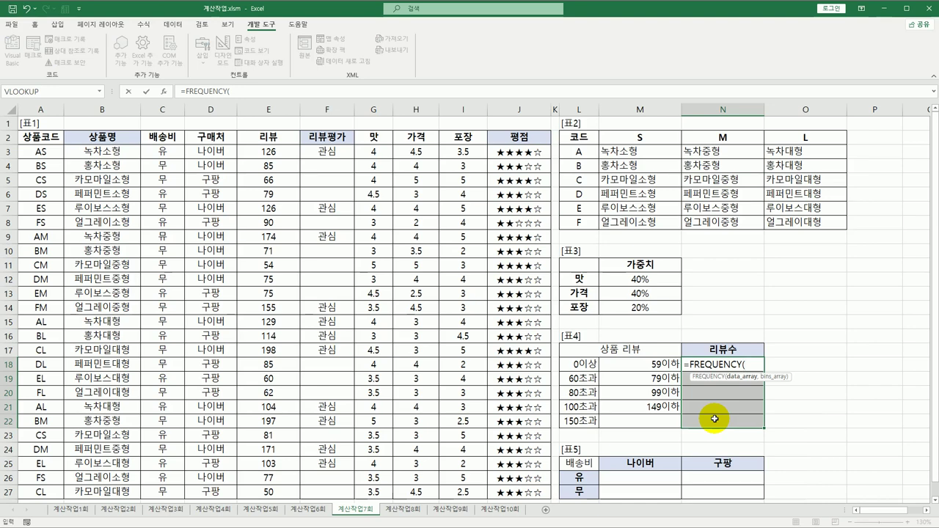
text(if)
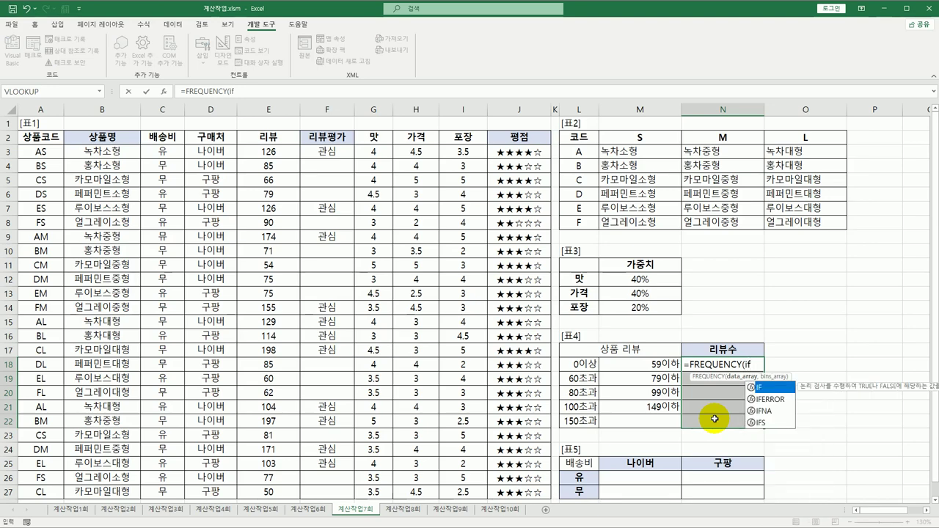
key(Tab)
text(()
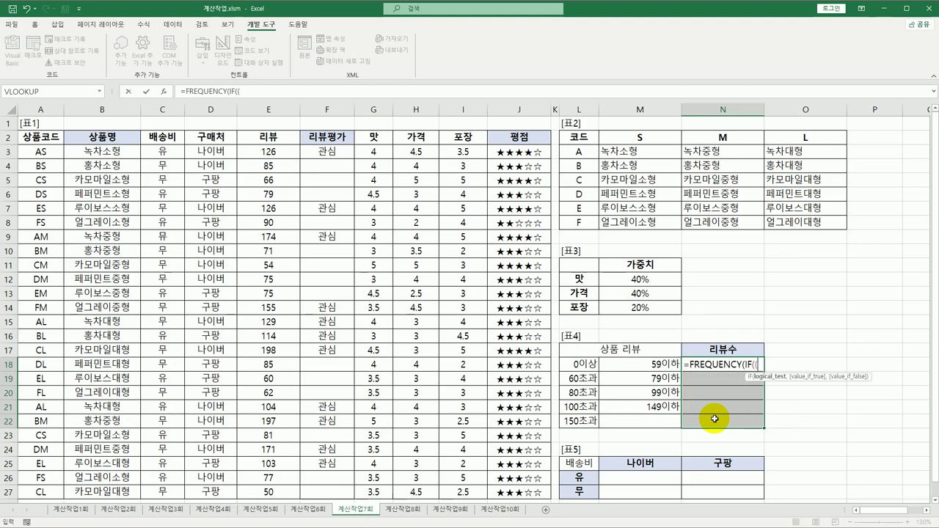
- Enter RIGHT(A3:A27,1)="S" as the first bracketed IF condition, followed by + for an OR
text(right)
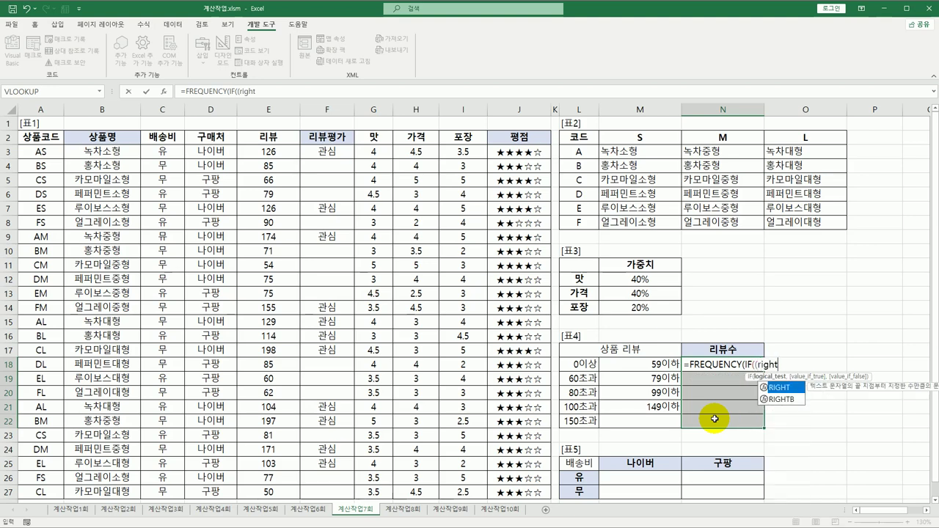
key(Tab)
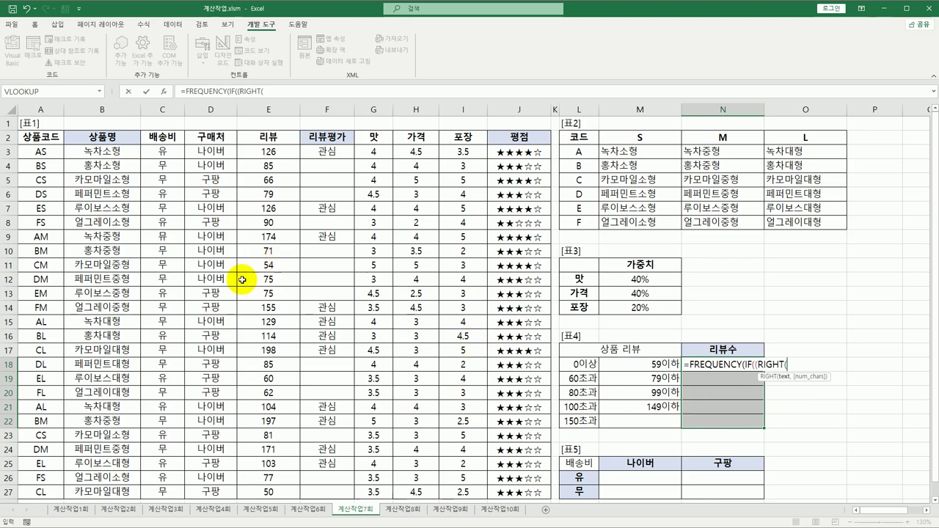
drag(37, 152, 40, 464)
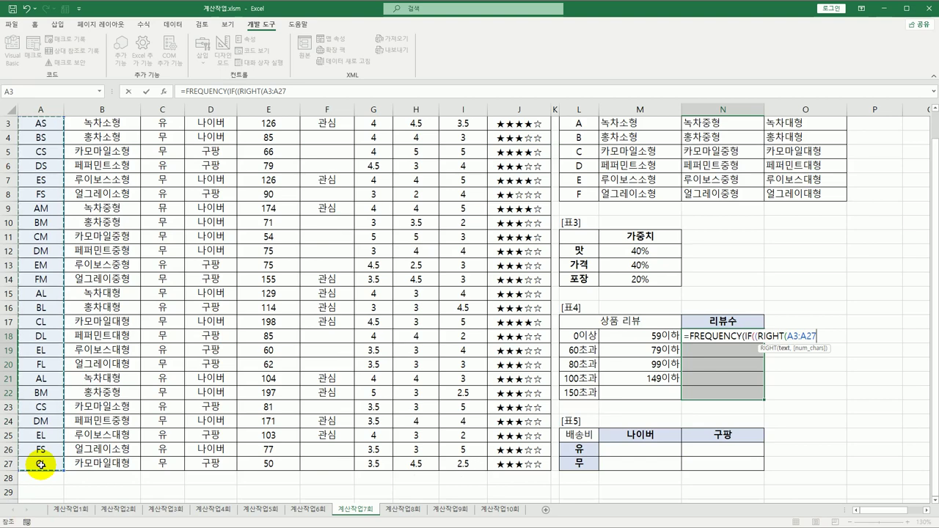
scroll(773, 451, up, 1)
scroll(774, 451, up, 1)
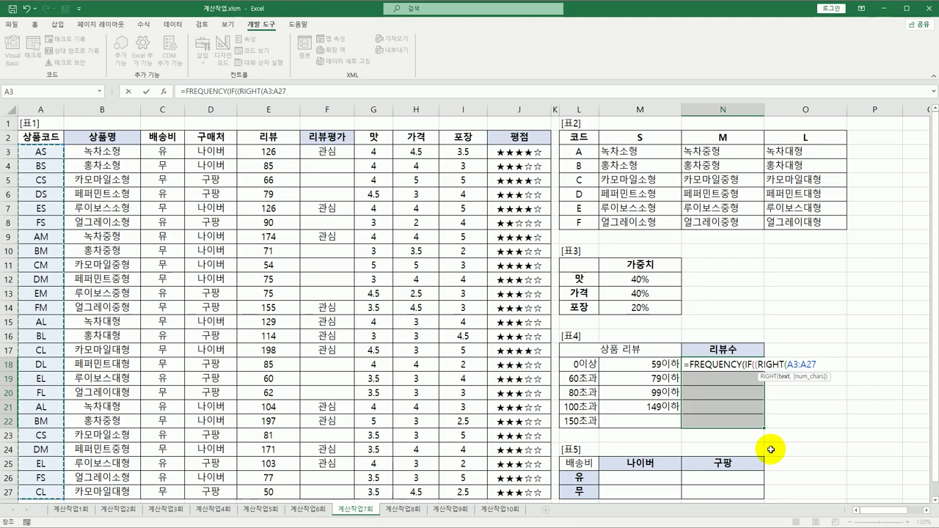
text(,1)=)
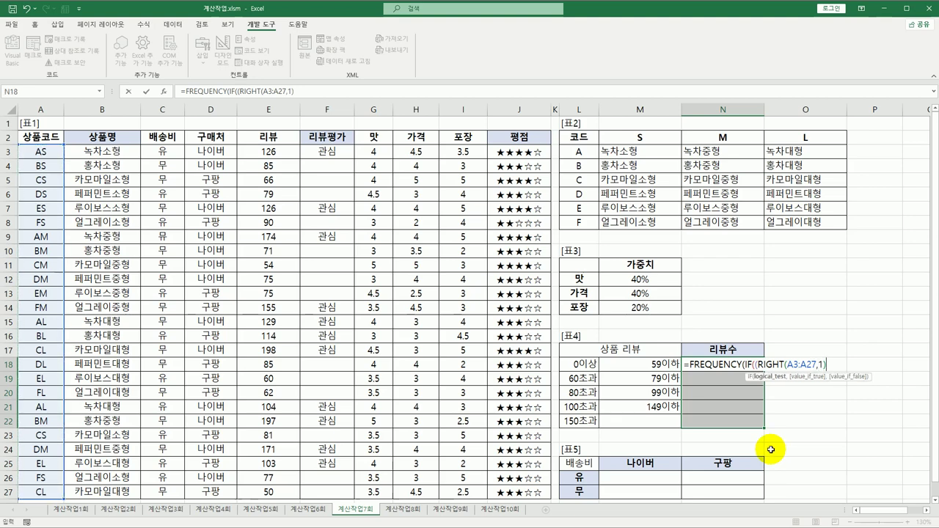
text("S")+(ri)
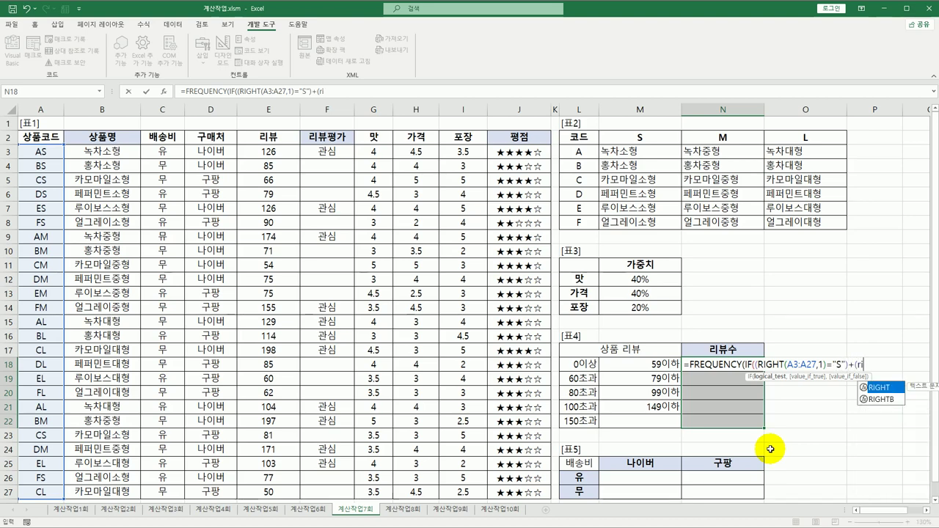
- Add RIGHT(A3:A27,1)="M" as the second bracketed condition and close the logical test
text(ght()
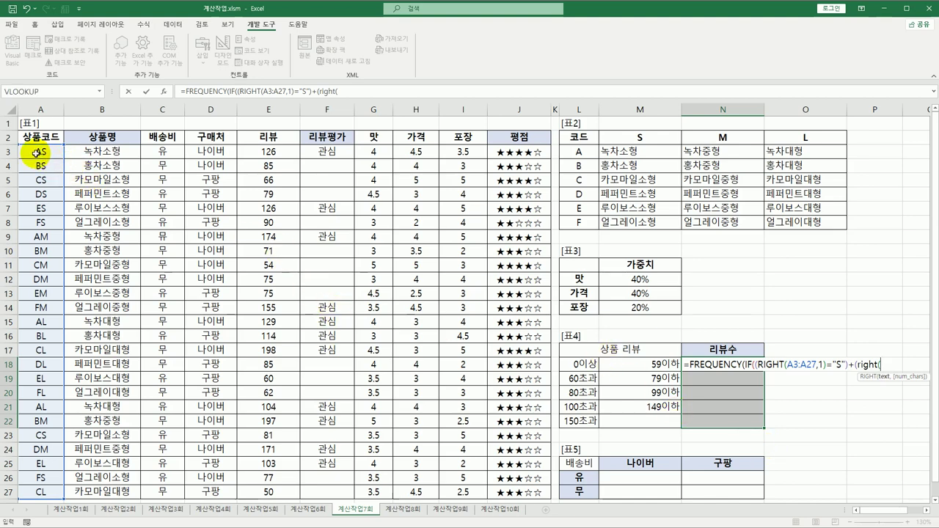
drag(36, 152, 51, 487)
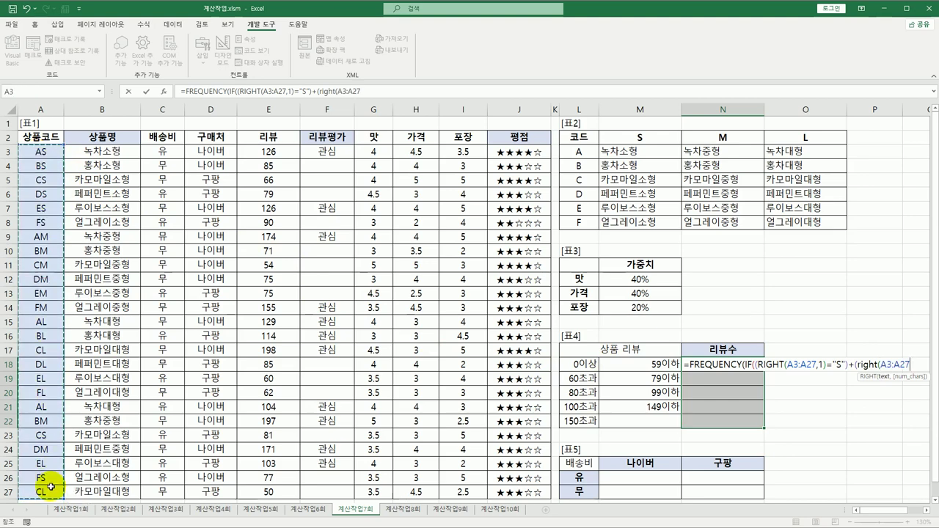
text(,)
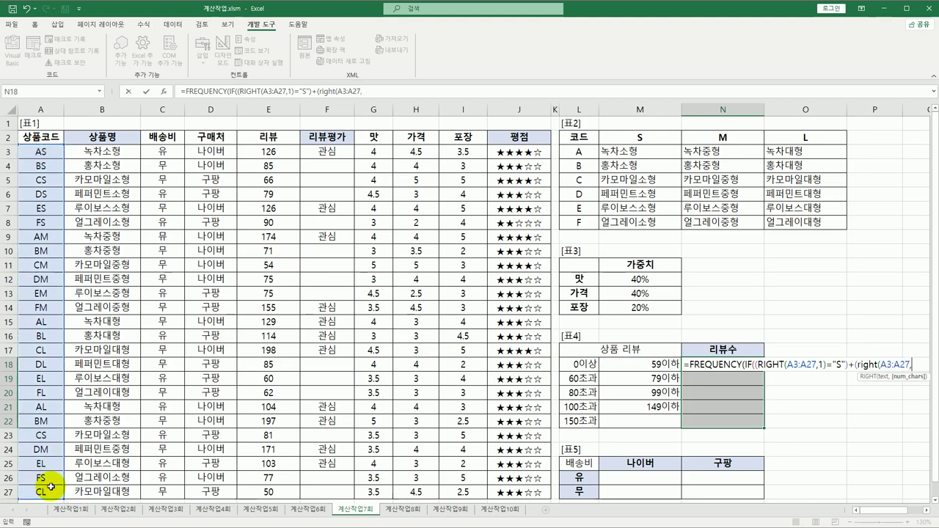
text(1)=)
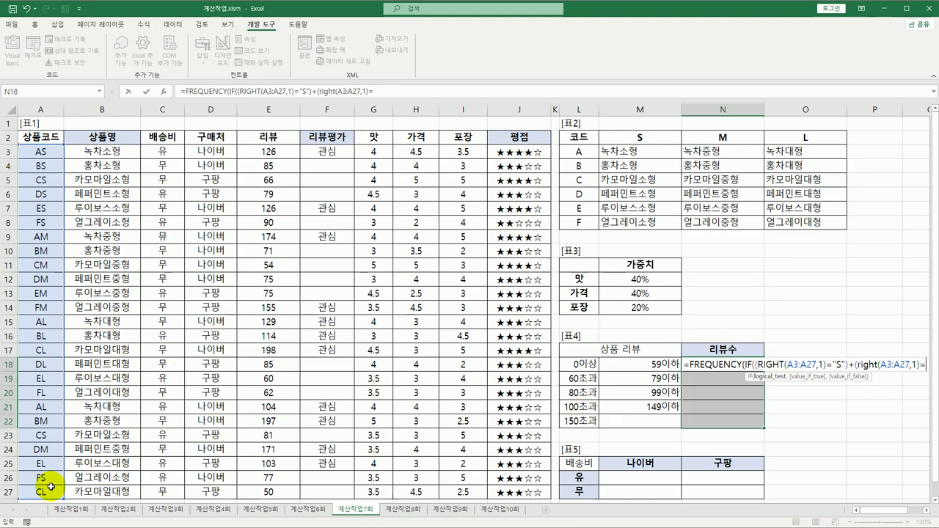
text("M)
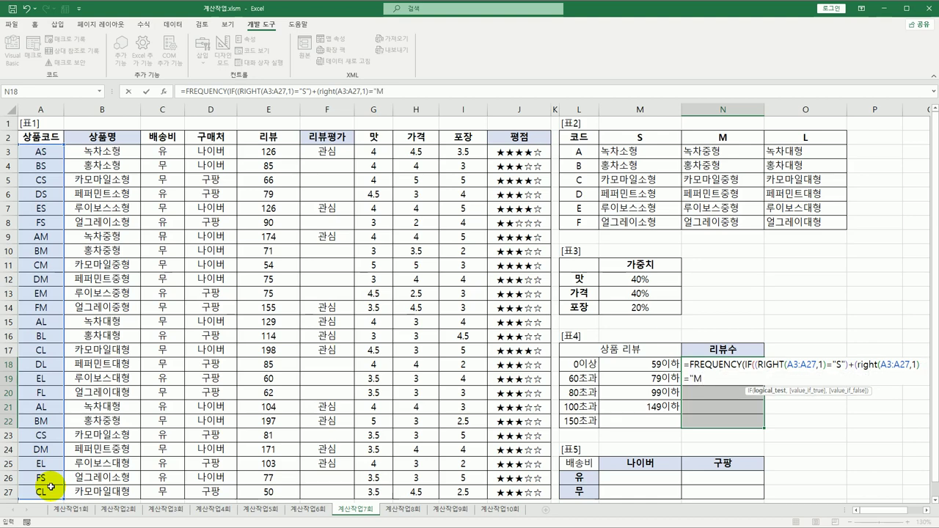
text("),)
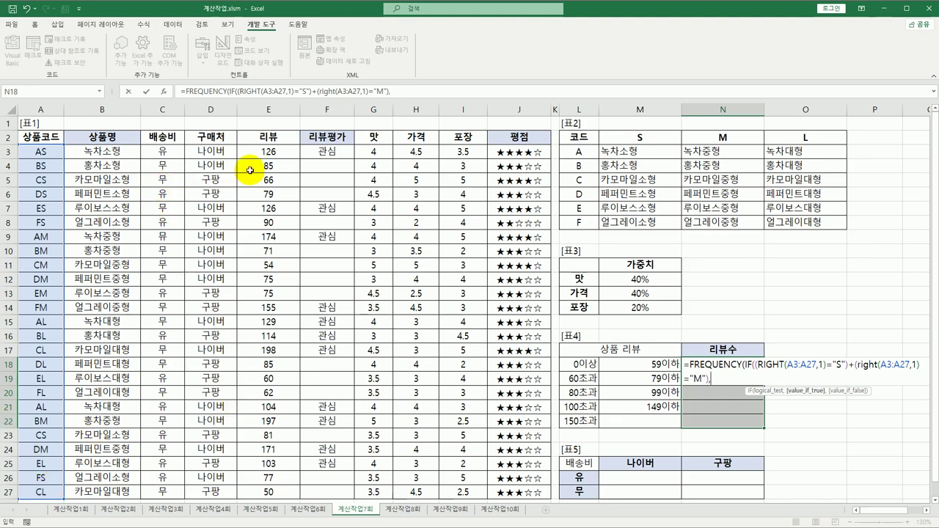
- Use E3:E27 as the IF's true value and M18:M22 as the FREQUENCY bins, and enter it as an array formula
click(272, 152)
drag(273, 153, 285, 492)
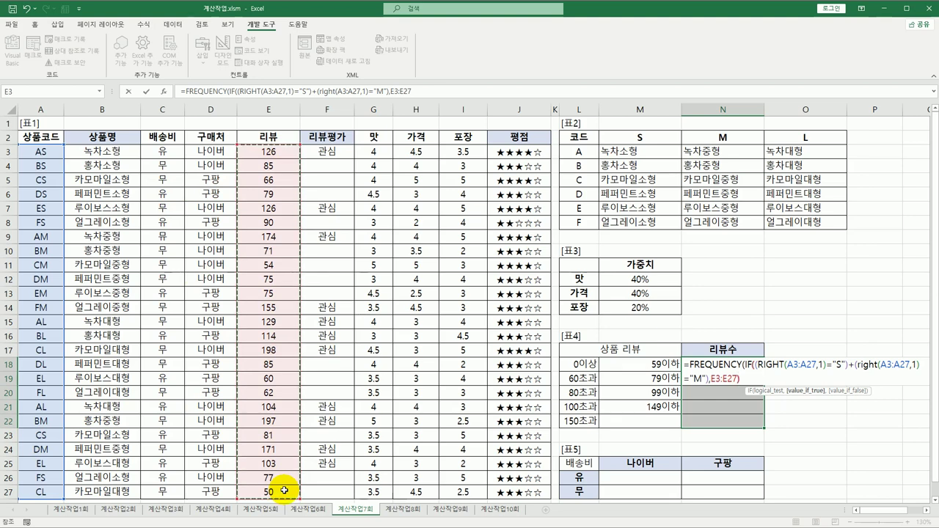
text(),)
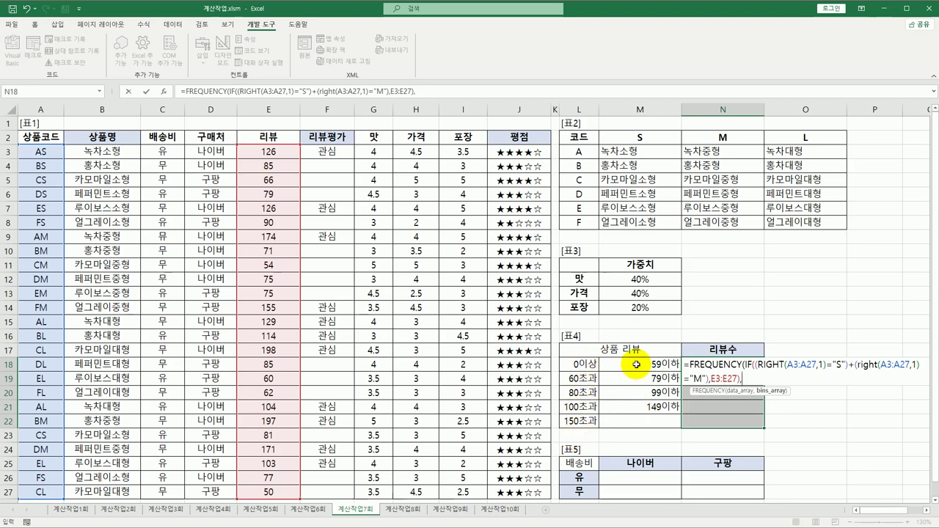
drag(637, 365, 632, 419)
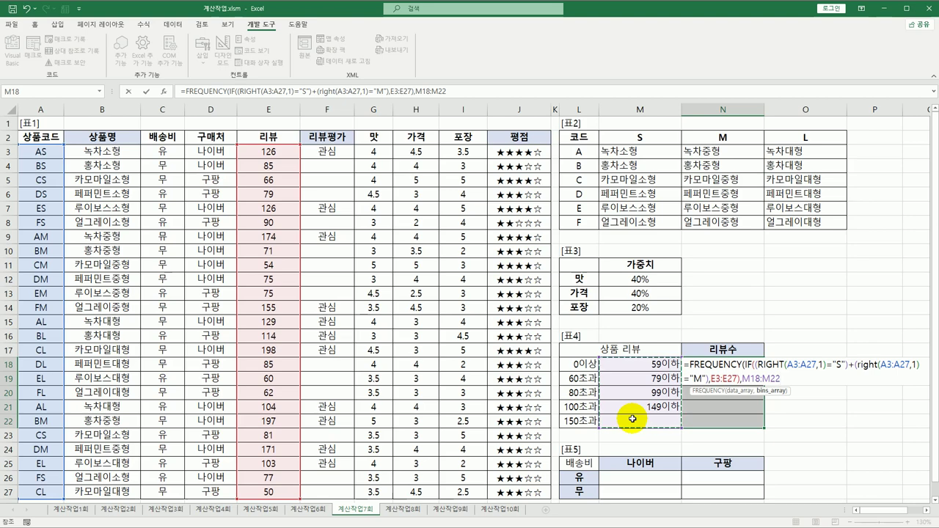
text())
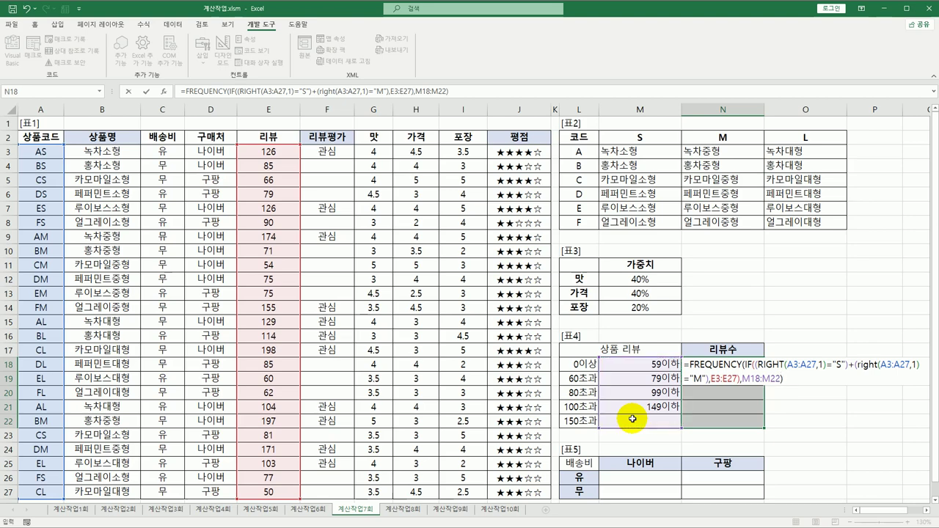
key(ctrl+shift+Return)
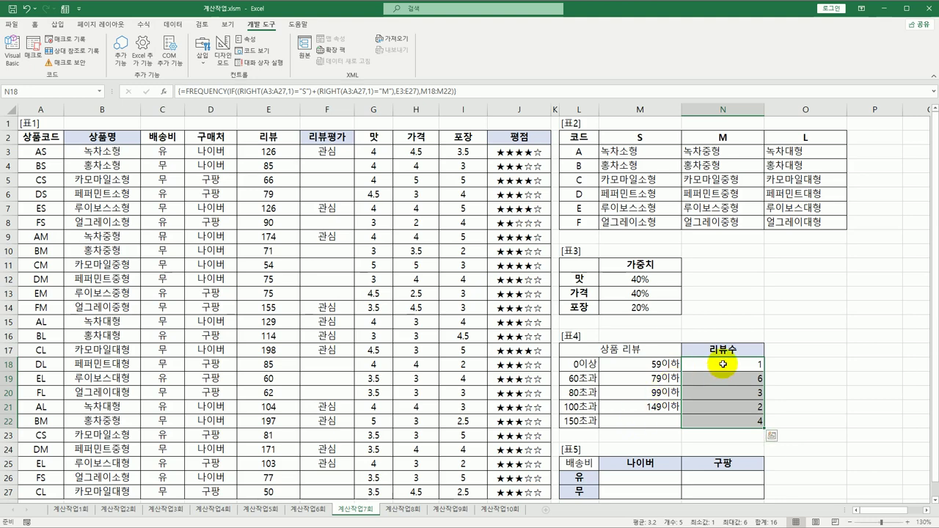
- Begin wrapping the FREQUENCY array formula of the 리뷰수 cells N18:N22 in a REPT function
drag(723, 364, 724, 422)
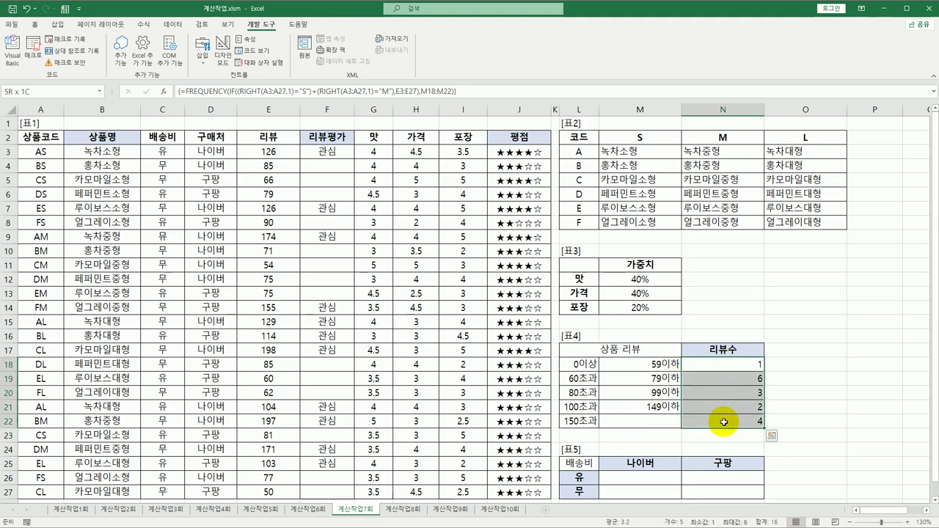
click(186, 91)
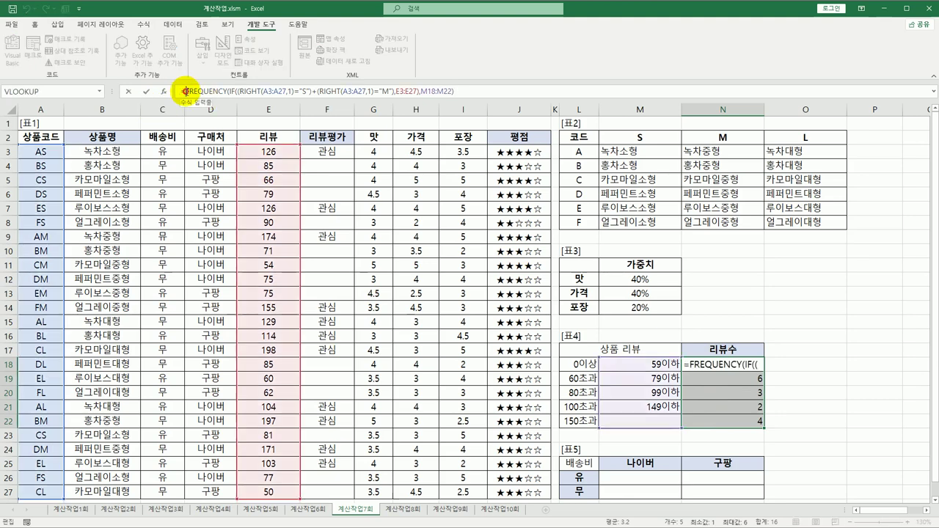
click(701, 371)
click(688, 365)
text(rept)
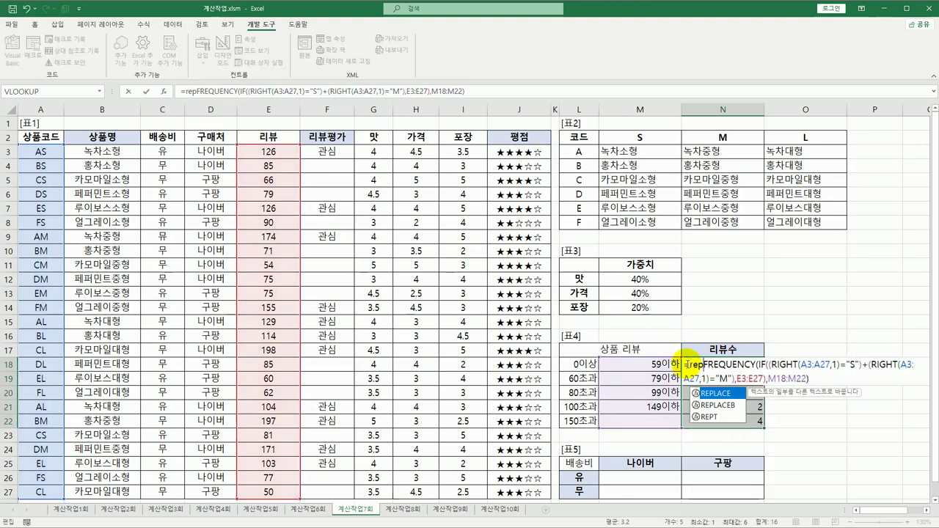
key(Tab)
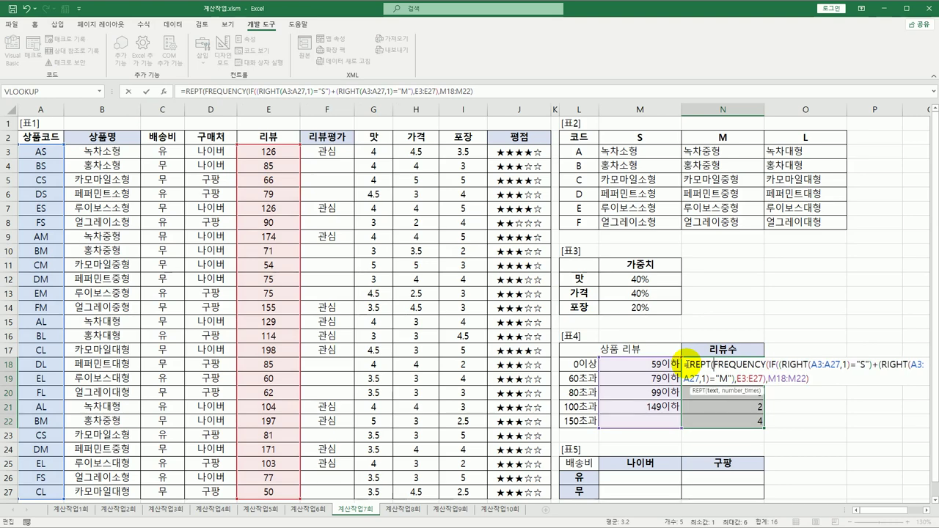
- Set "♥" as REPT's text with the FREQUENCY result as its repeat count, and enter it as an array formula
text(")
key(BackSpace)
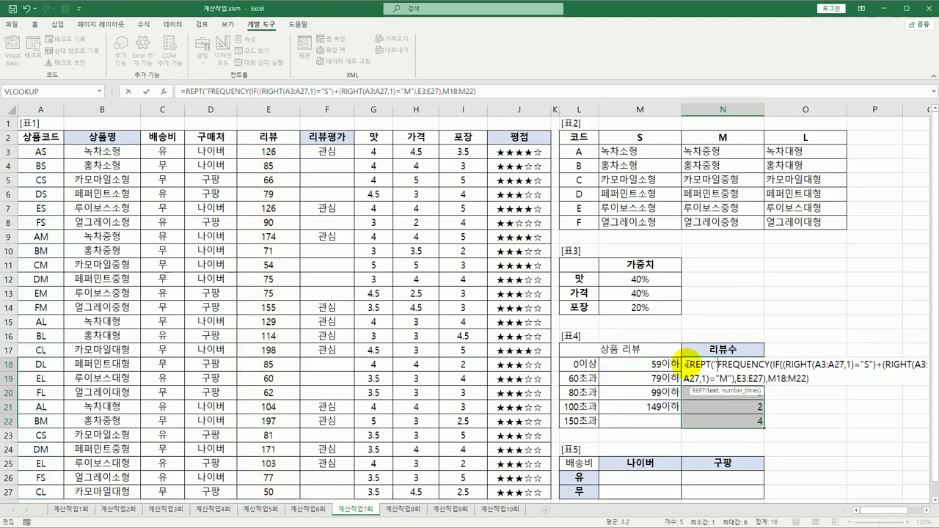
text(ㅁ)
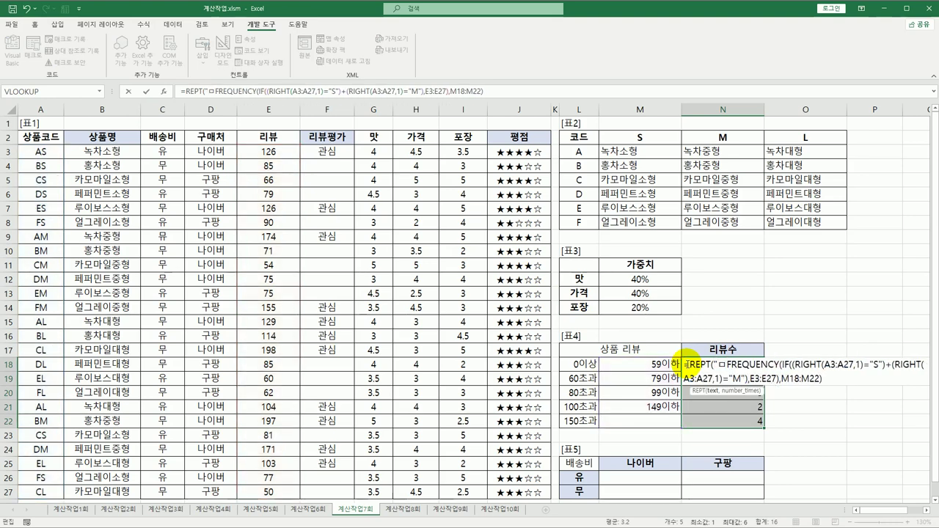
key(Hangul_Hanja)
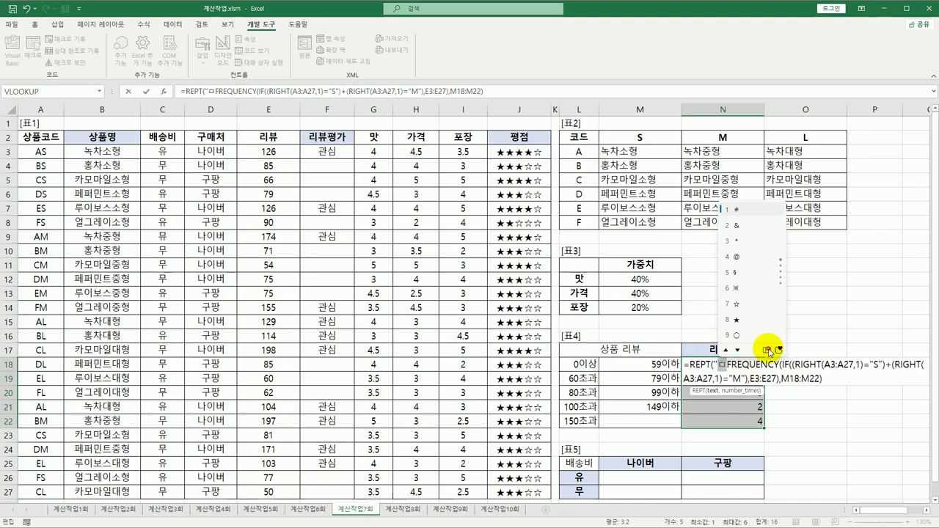
click(778, 351)
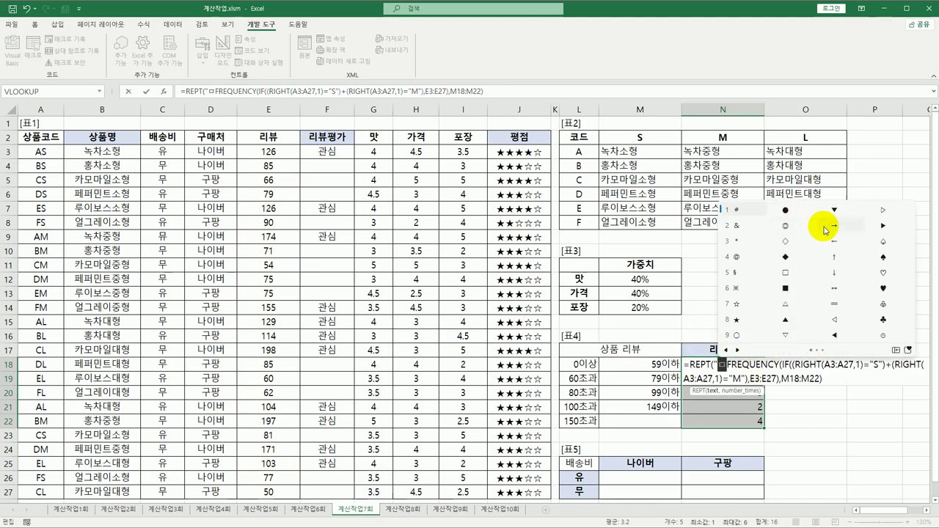
click(884, 287)
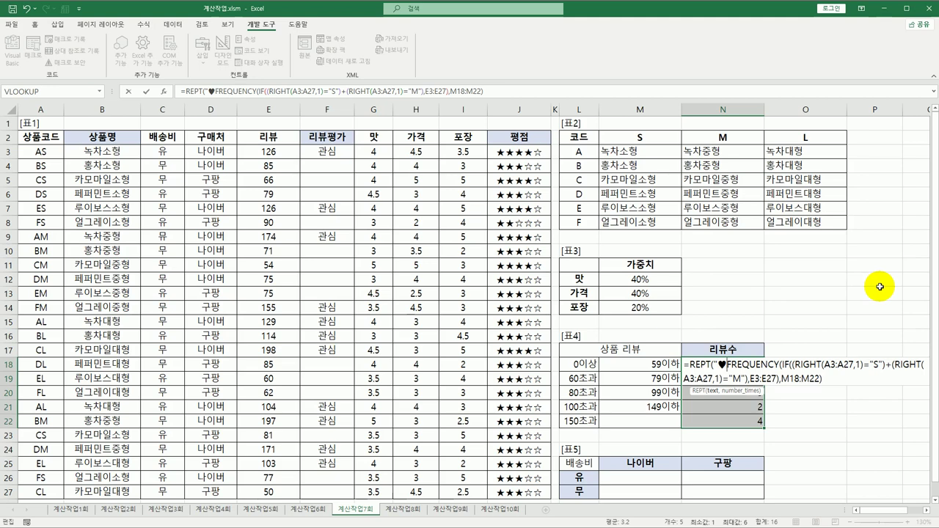
text(",)
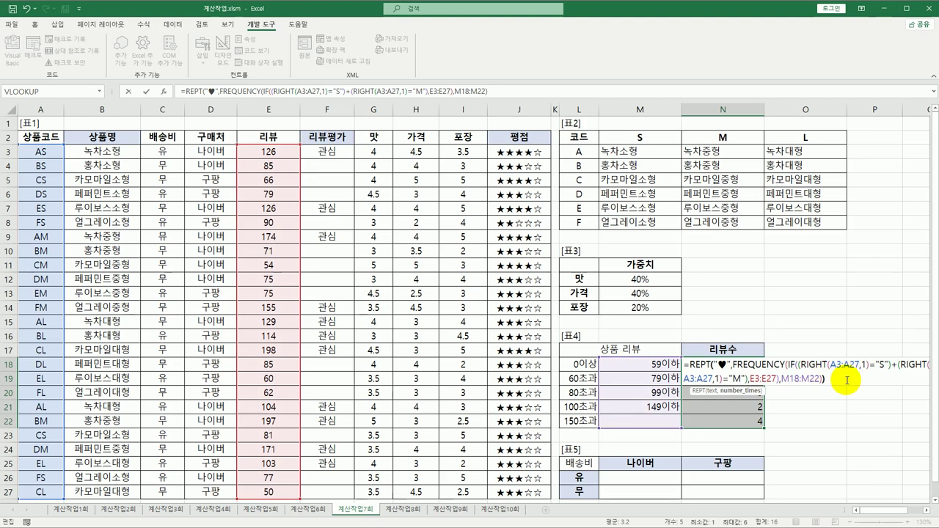
text())
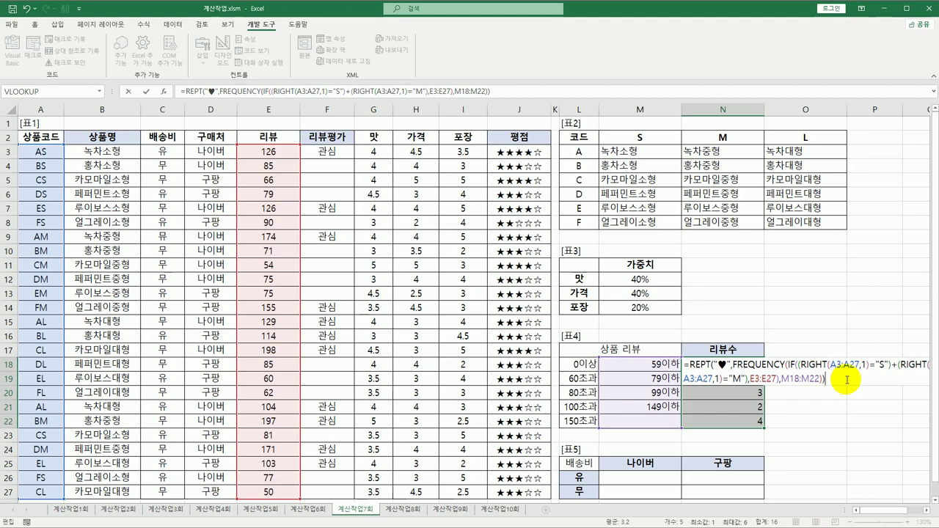
key(ctrl+shift+Return)
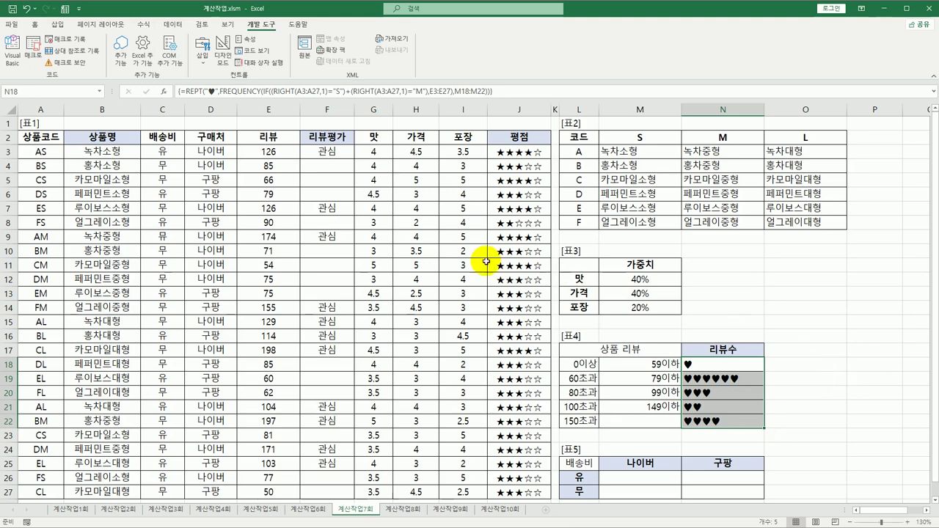
- Start a CONCAT formula in 표5's cell M26 with "/" between two blank arguments
click(163, 137)
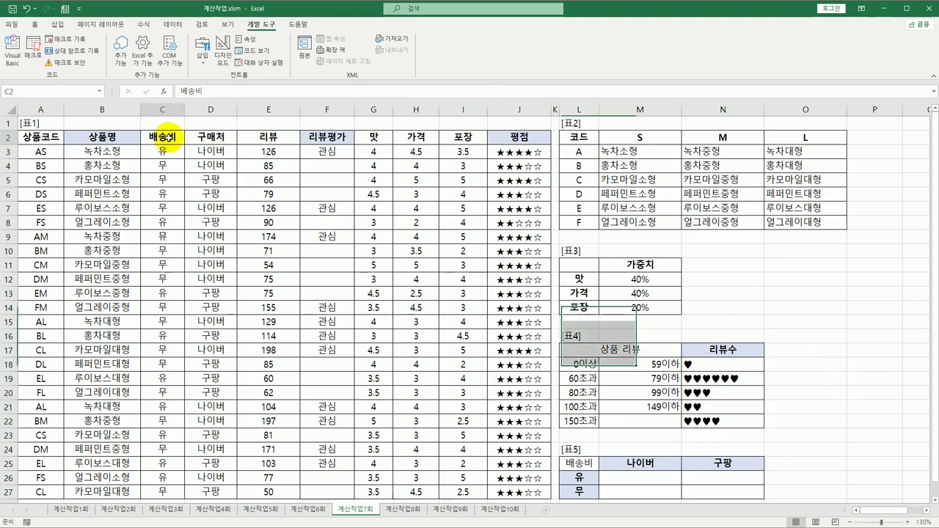
click(232, 138)
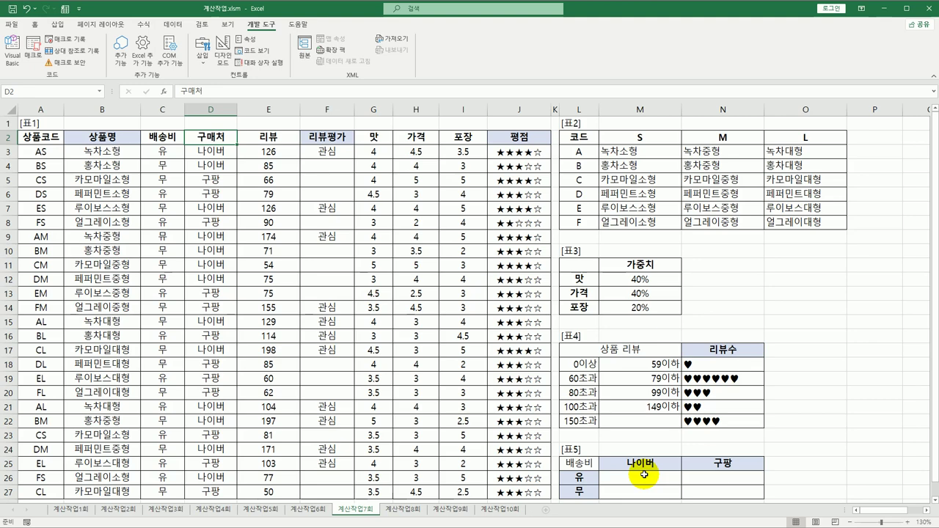
click(645, 474)
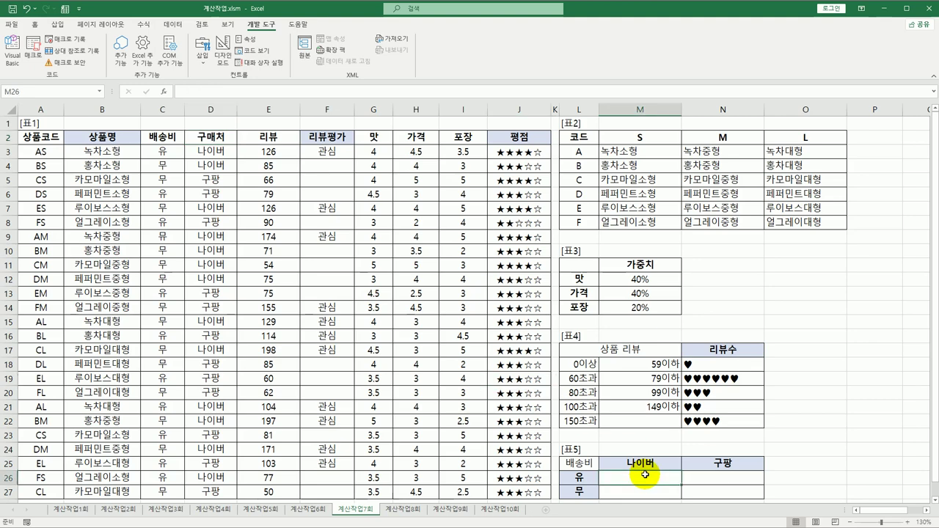
text(=)
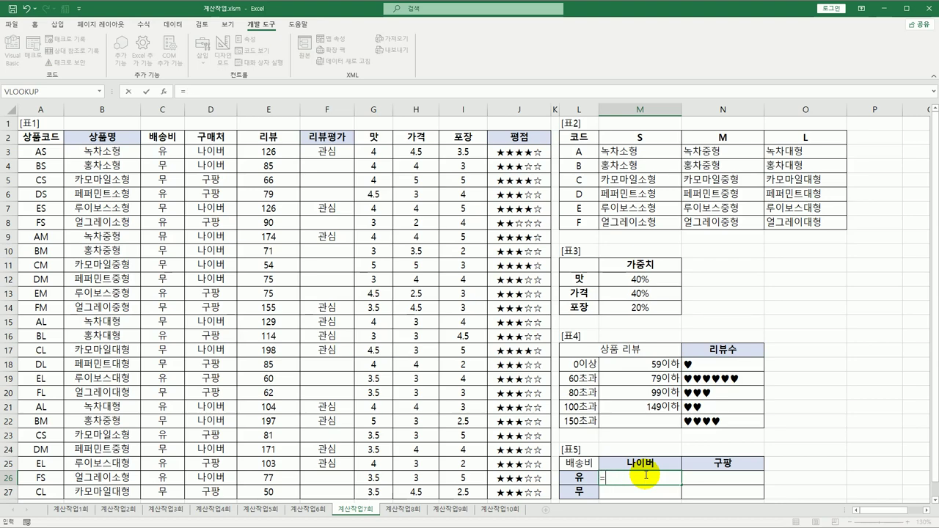
text(co)
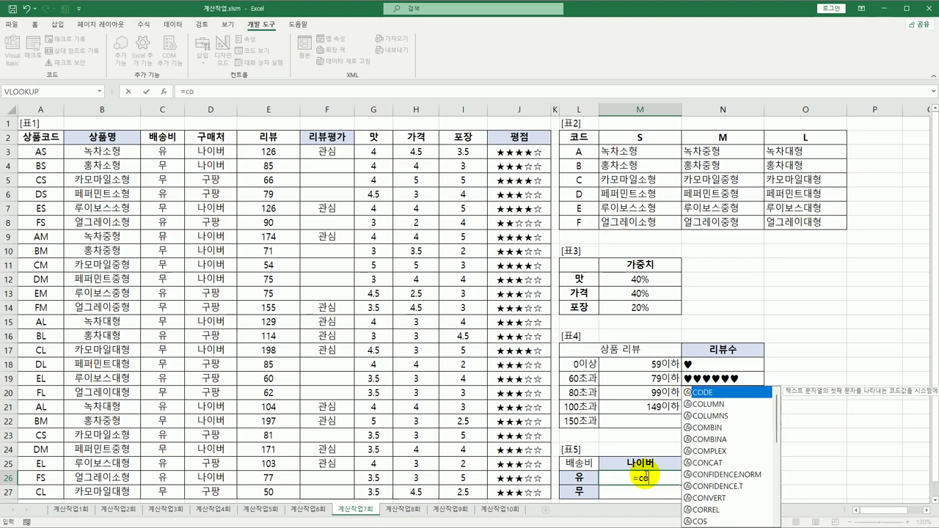
text(n)
key(Tab)
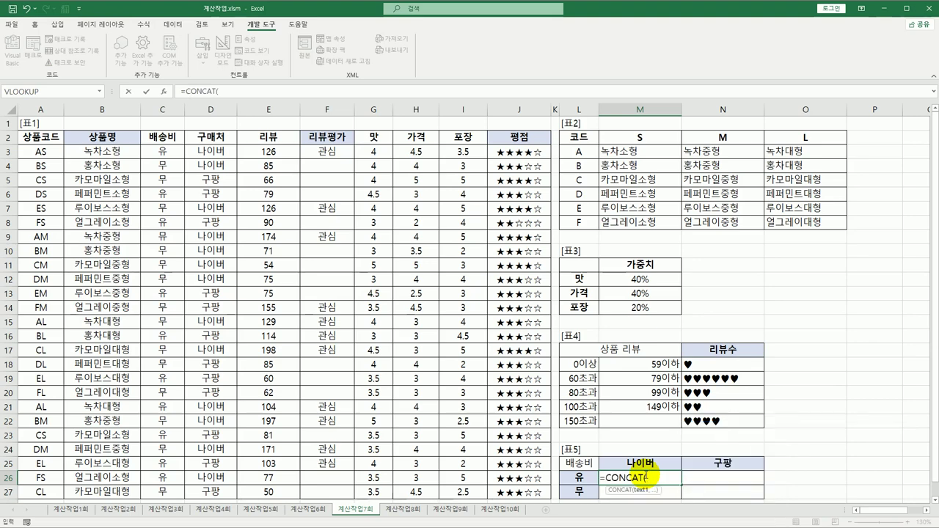
text(,"/", ))
click(677, 480)
click(647, 479)
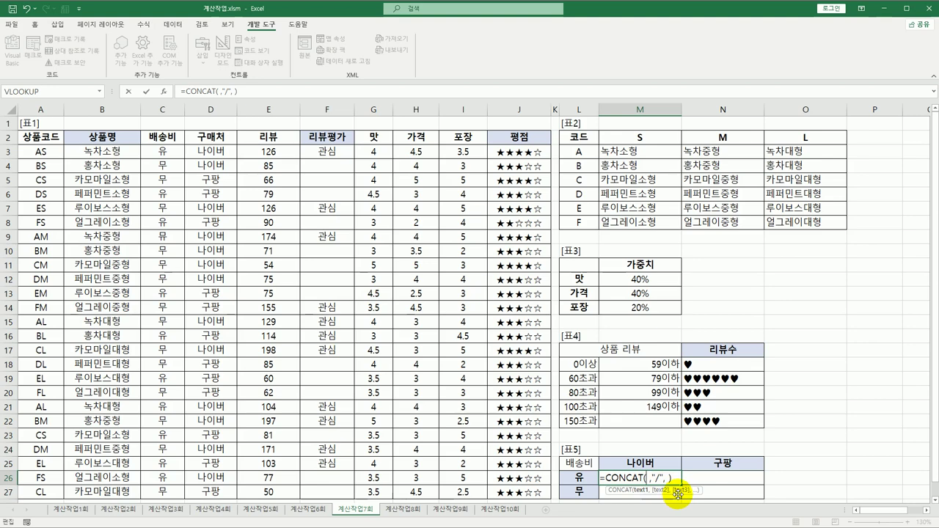
- Nest SUM and IF in CONCAT's first argument, with $C$3:$C$27=$L26 as the first bracketed condition
text(sum)
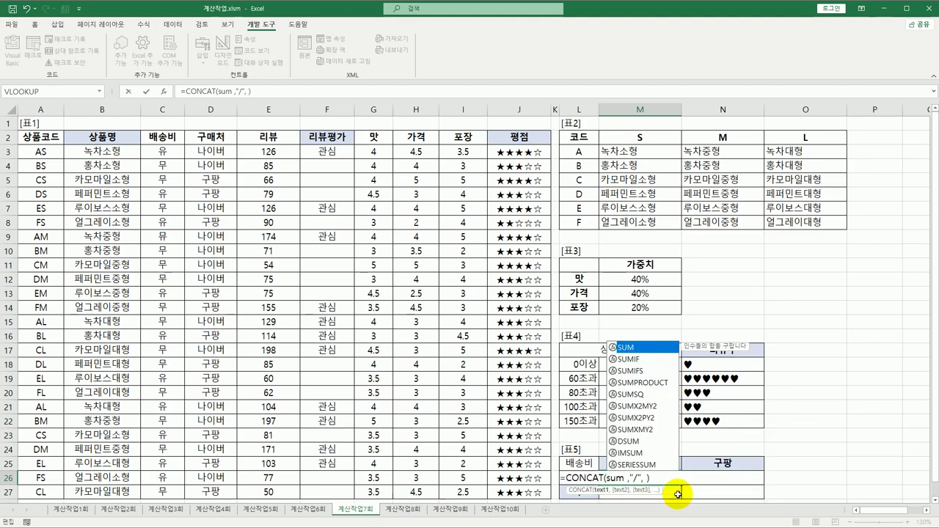
text((if()
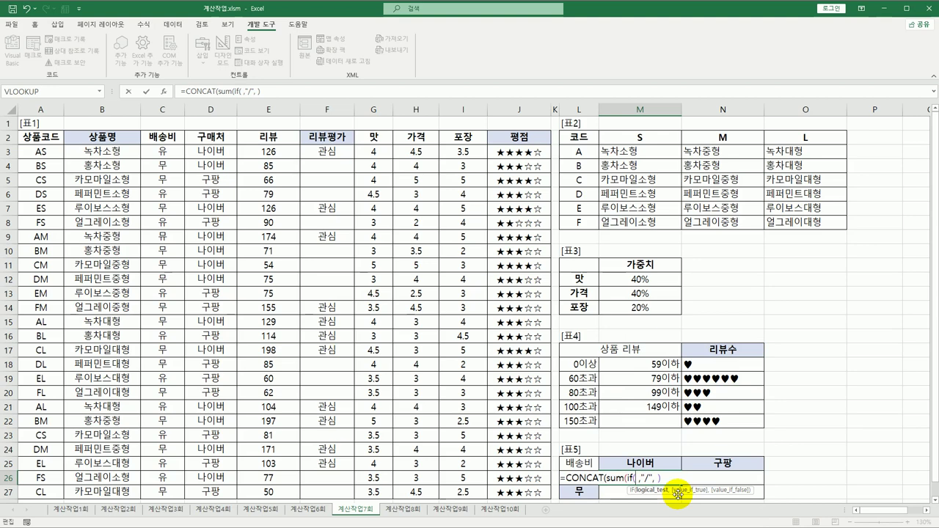
text(()
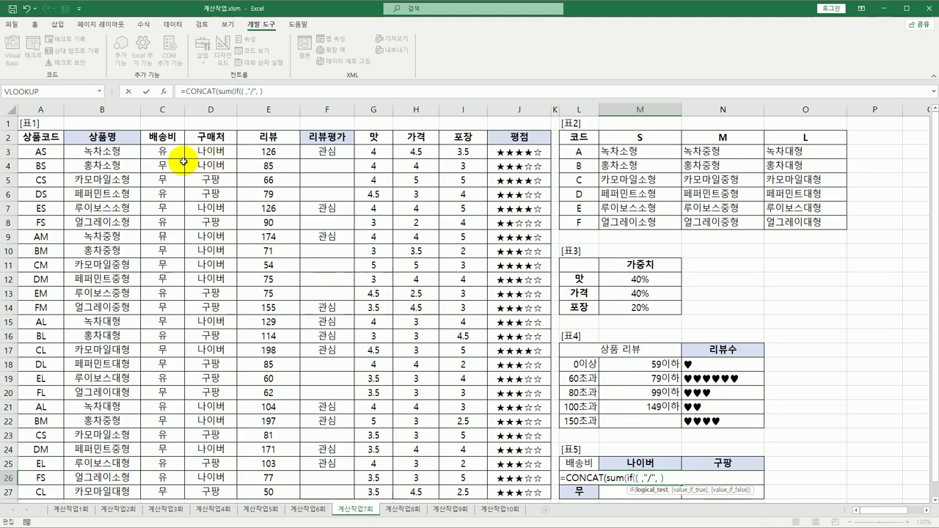
drag(163, 151, 166, 489)
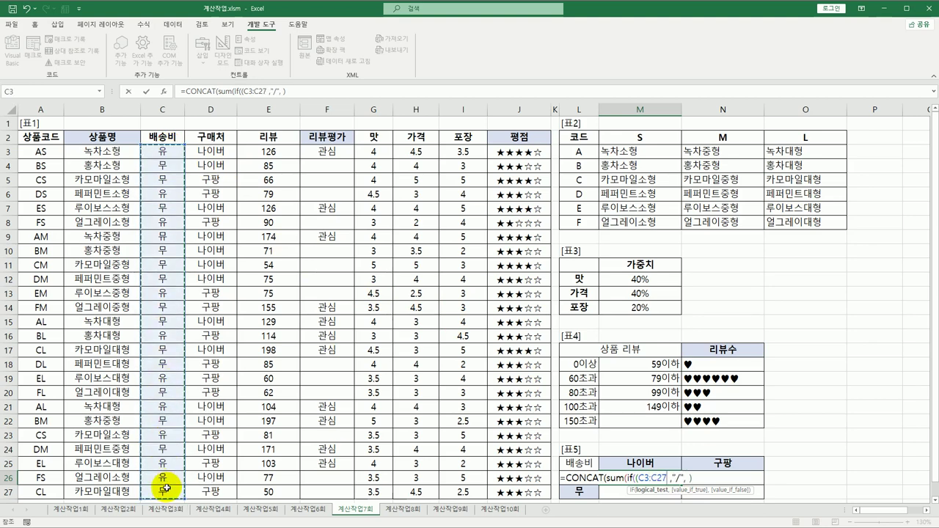
key(F4)
text(=)
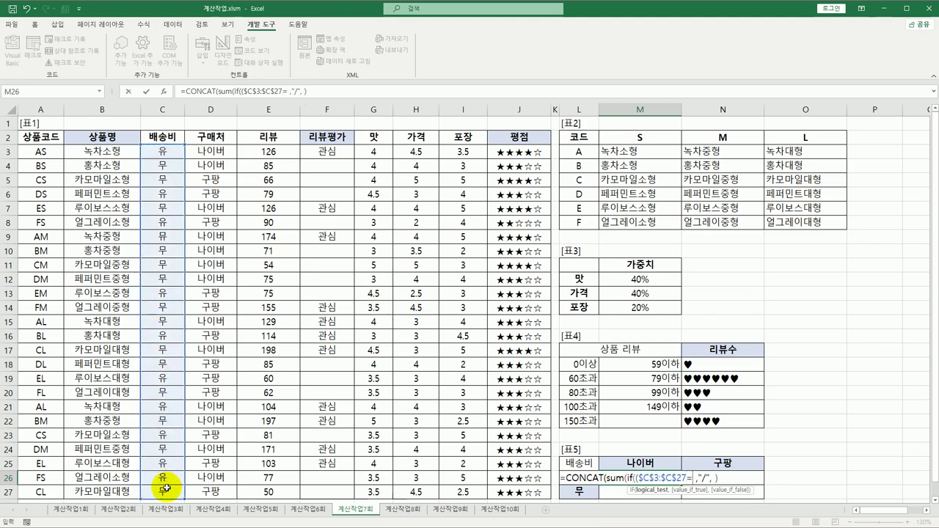
key(Left)
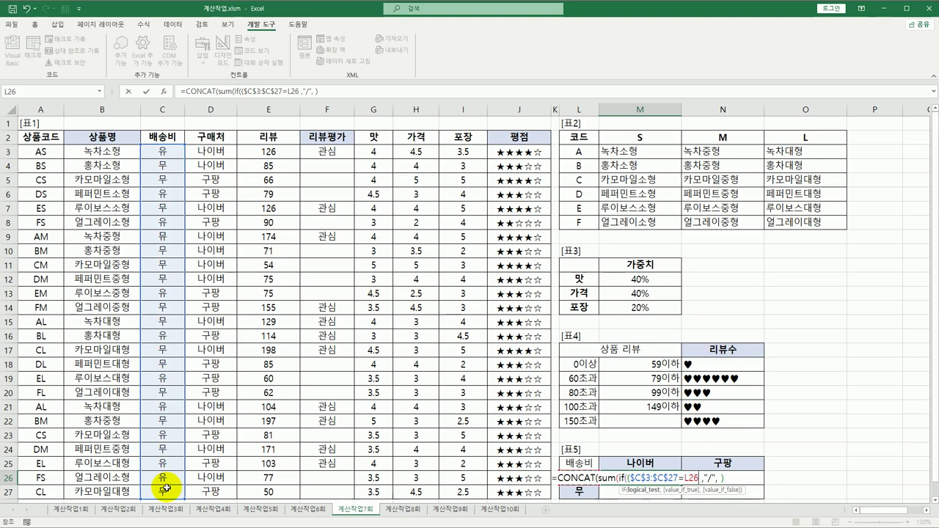
key(F4)
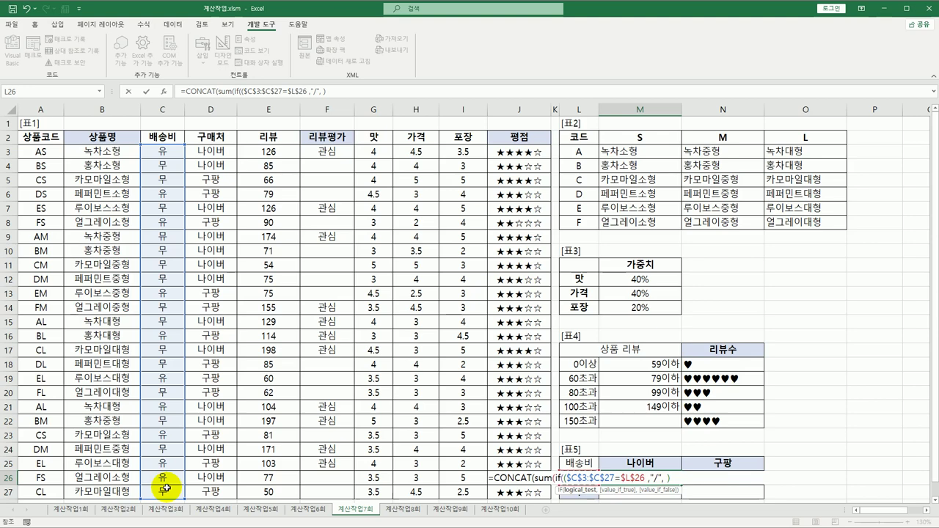
key(F4)
key(F4)
text())
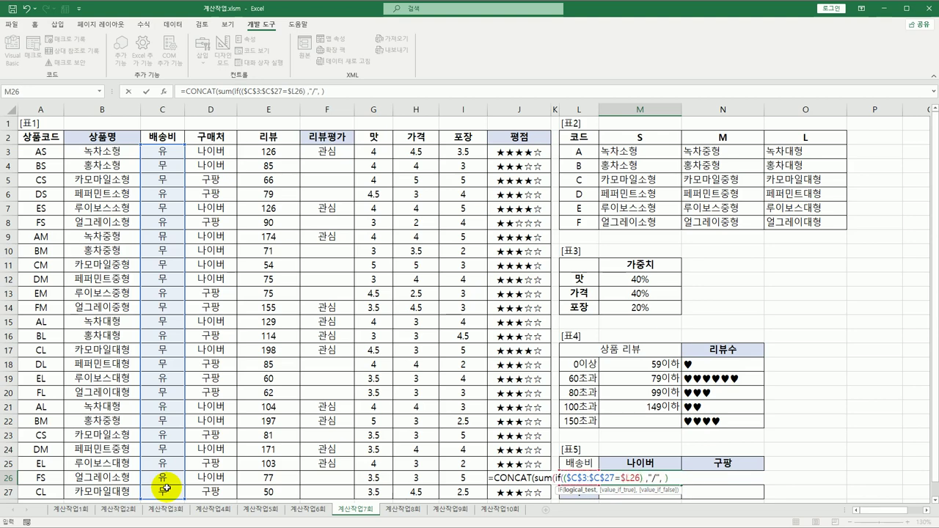
- Multiply by the bracketed condition $D$3:$D$27=M$25, set the IF's true value to 1 and close the IF
text(*()
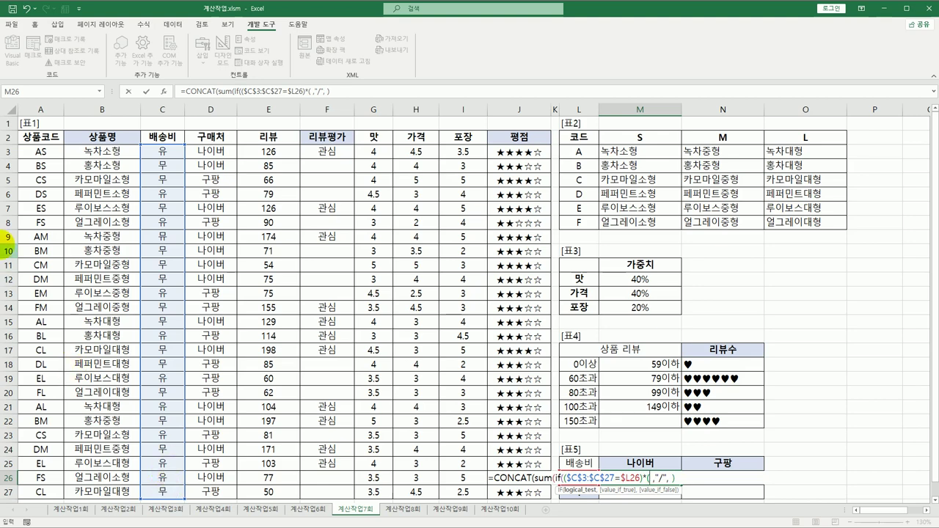
drag(208, 151, 219, 499)
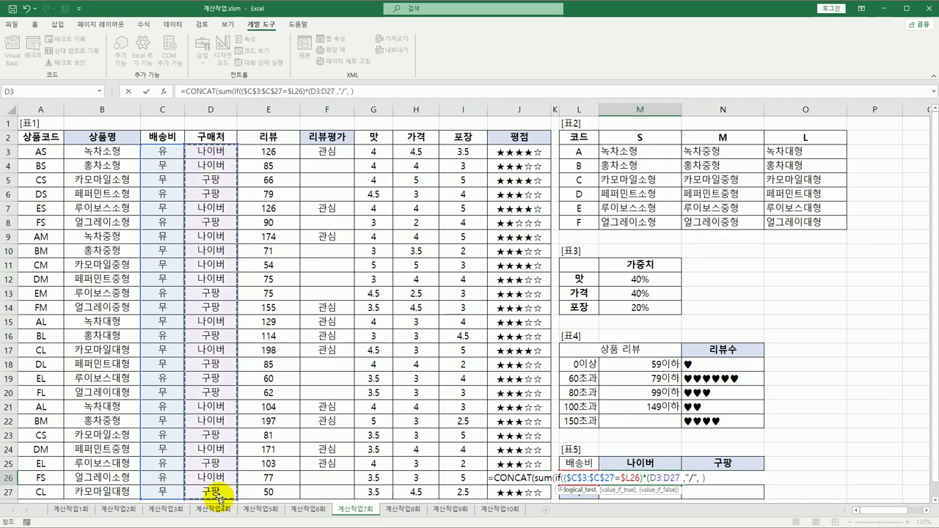
key(F4)
text(=)
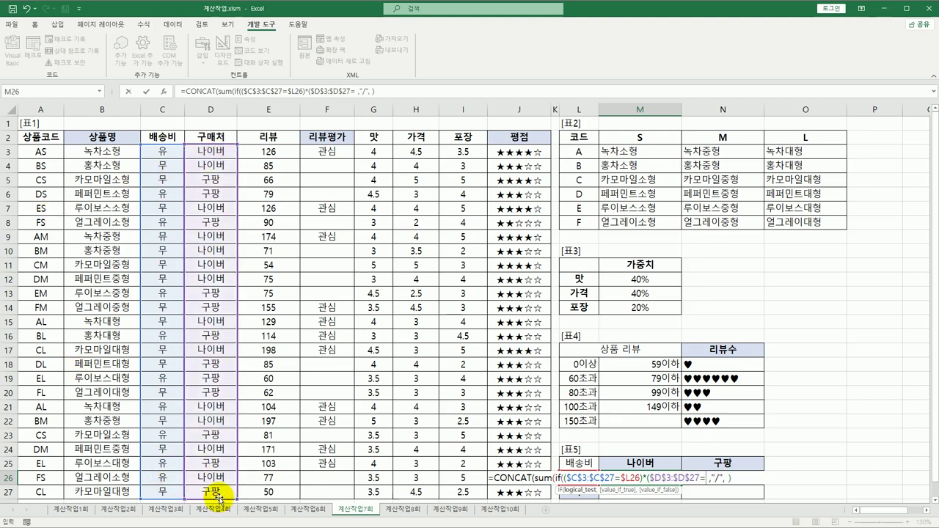
key(Up)
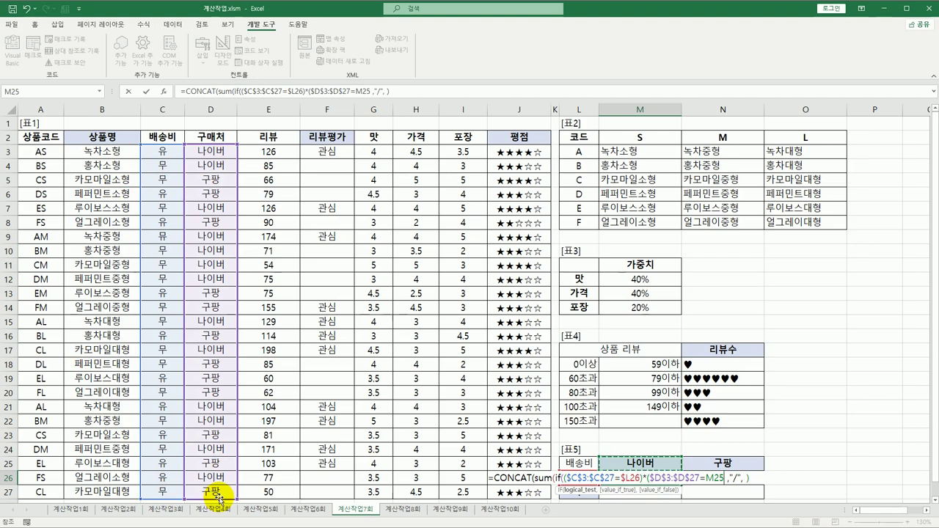
key(F4)
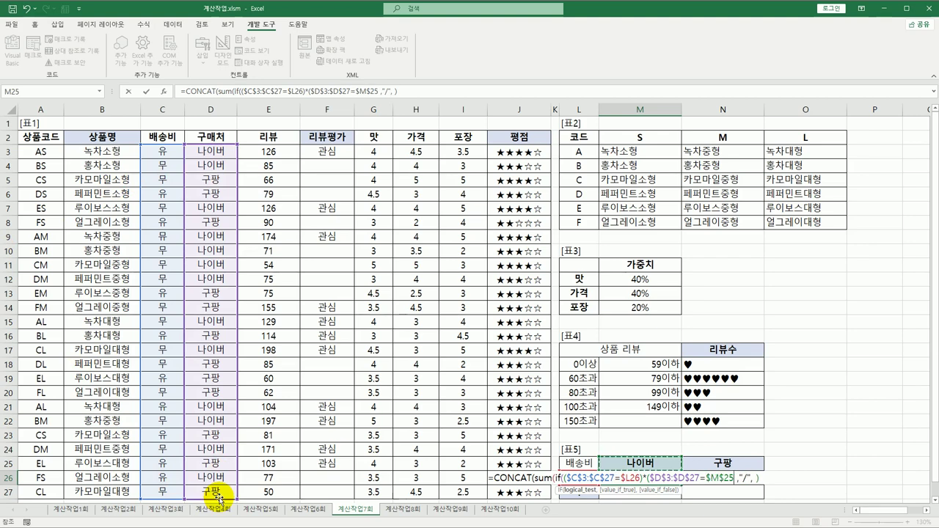
key(F4)
text())
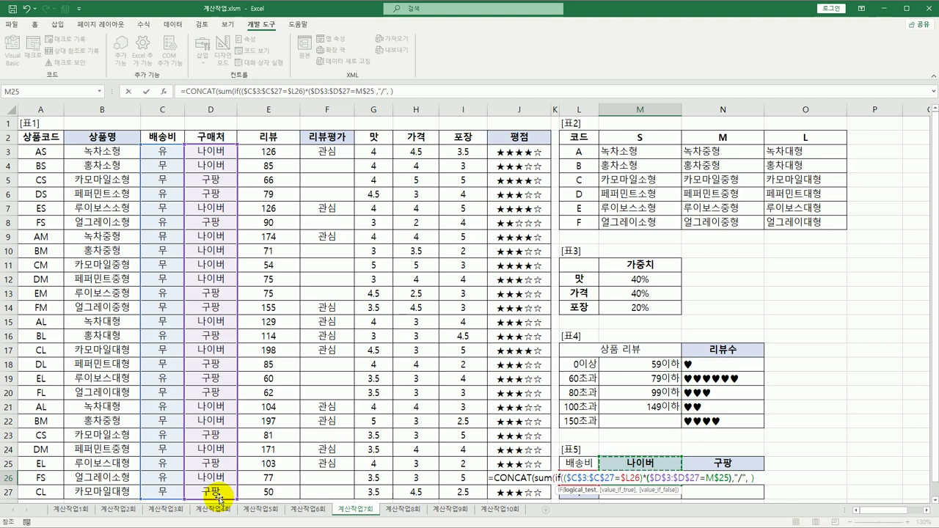
text(,1)
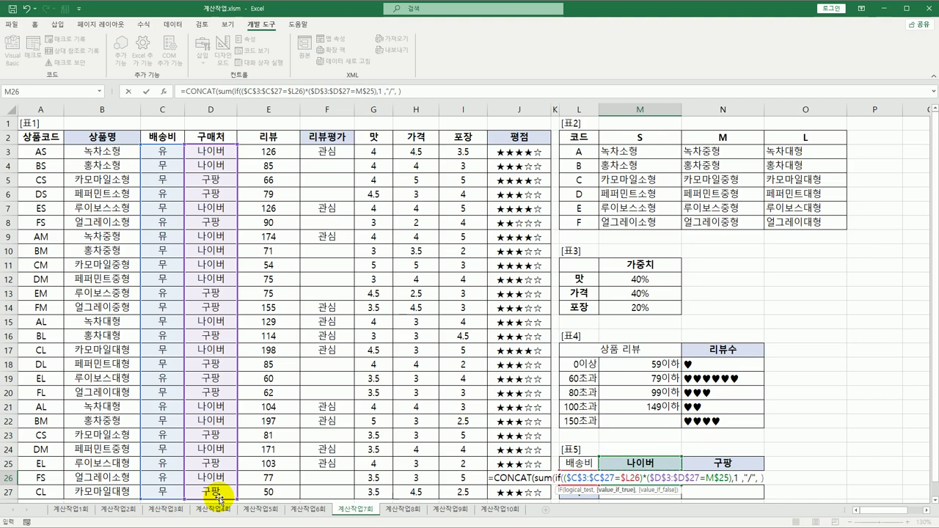
text())
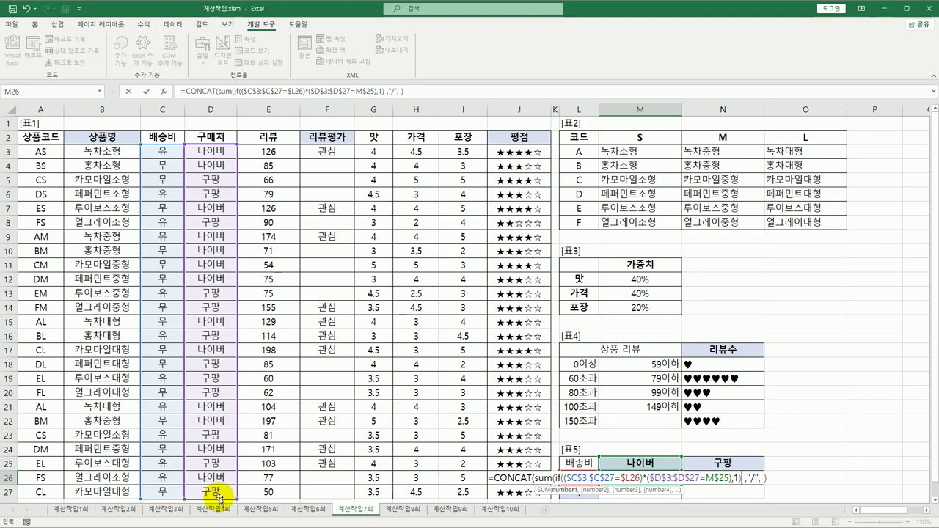
- Close the SUM and set COUNTA($C$3:$C$27) with absolute references as CONCAT's last argument, after "/"
text())
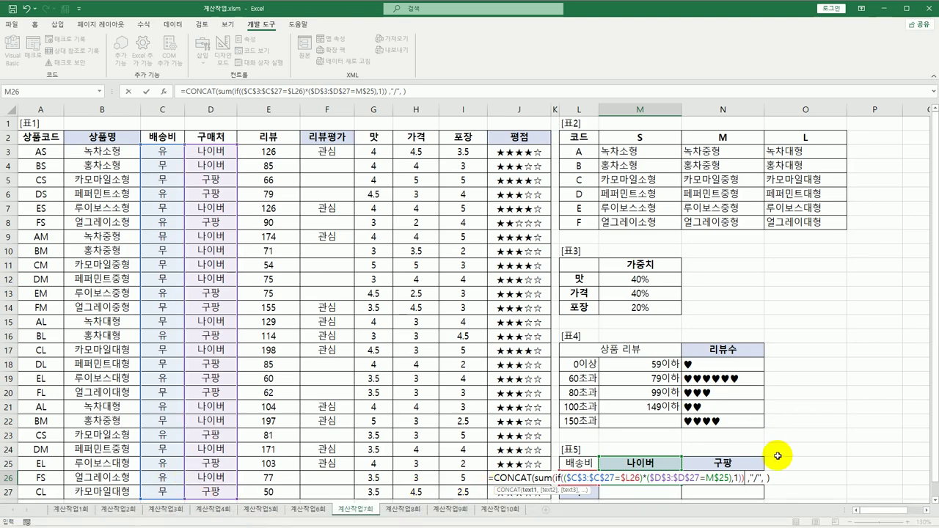
click(762, 478)
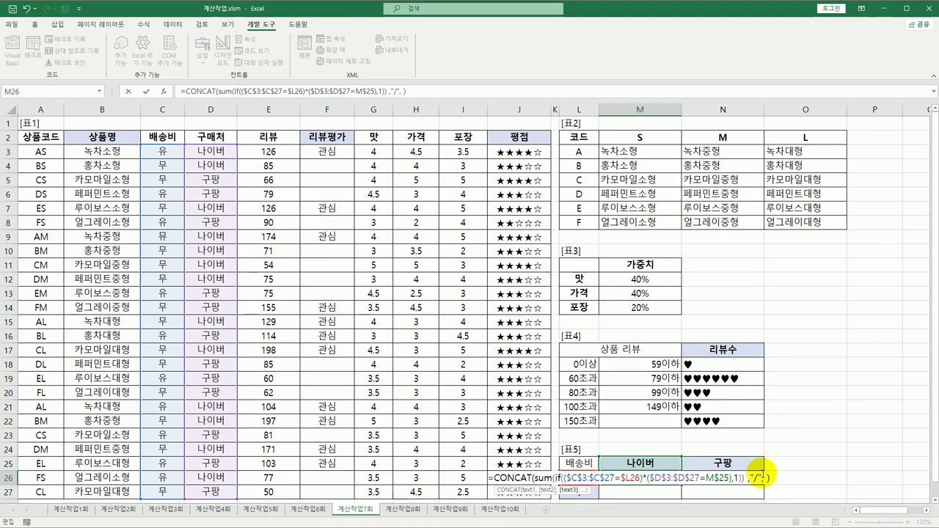
text(counta)
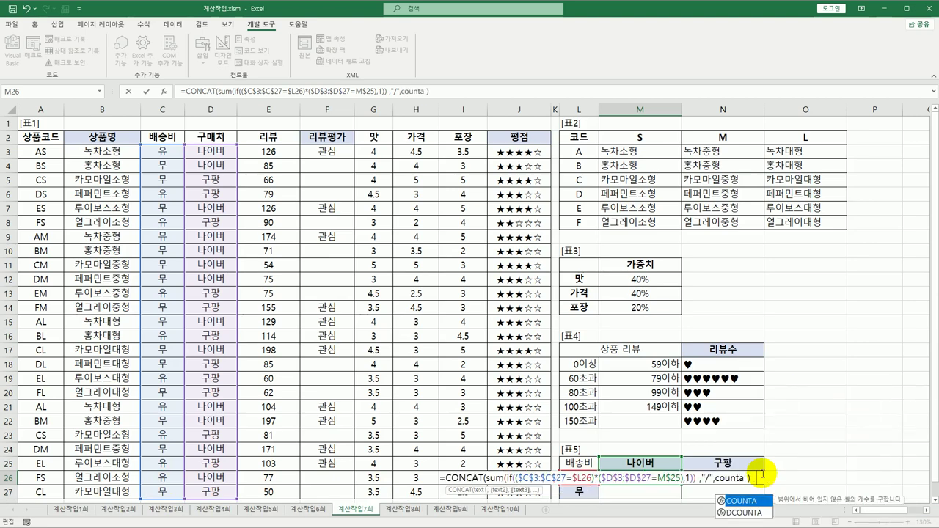
key(Tab)
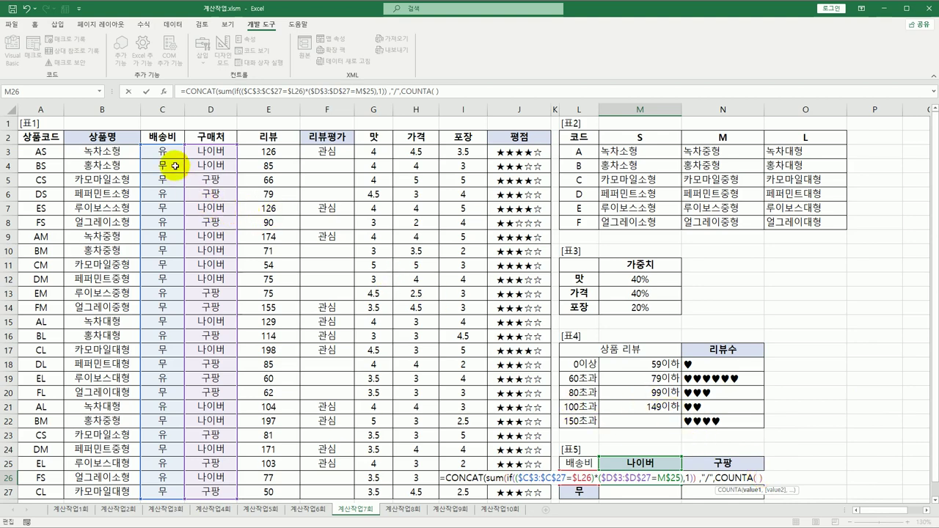
drag(175, 152, 175, 495)
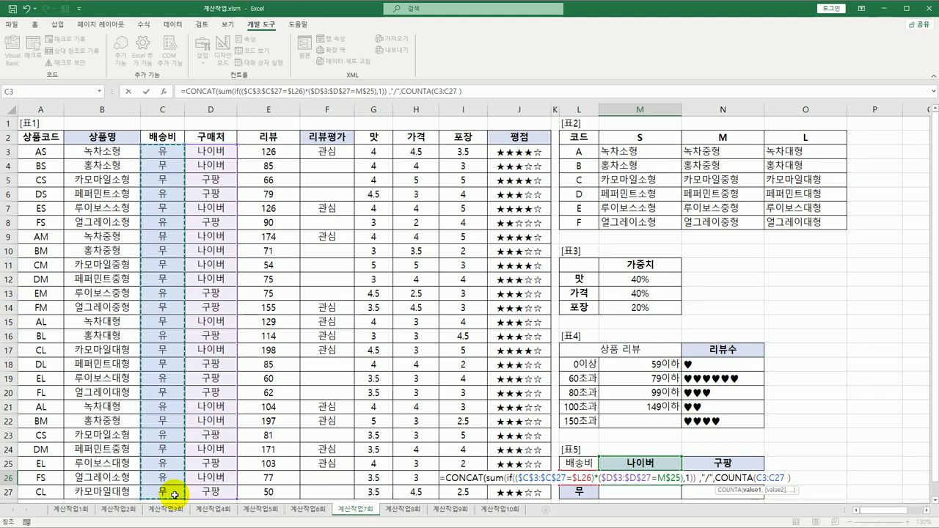
key(F4)
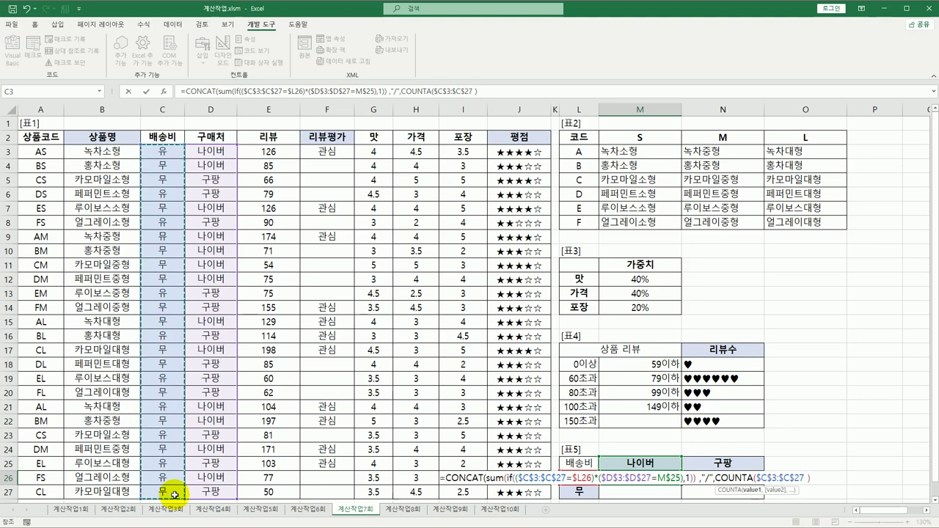
text())
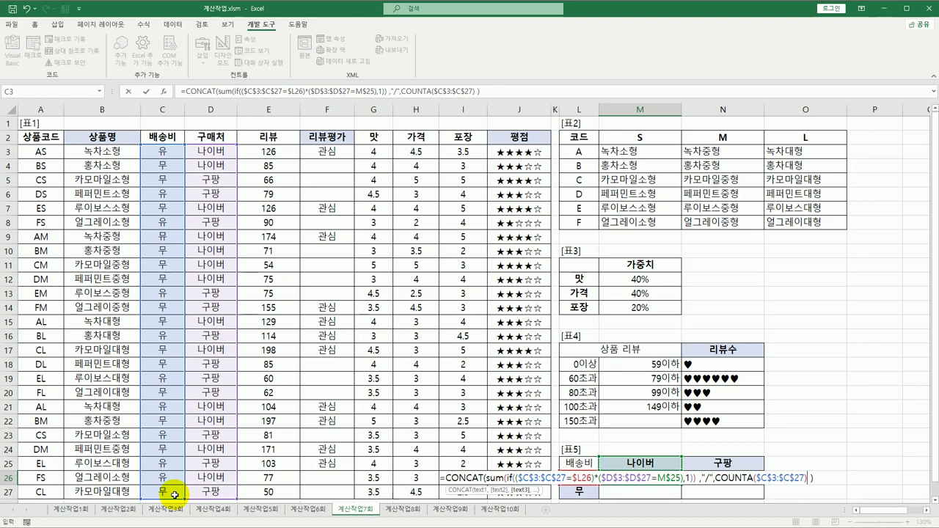
- Insert spaces before the nested SUM and IF functions in M26's CONCAT formula to separate them
click(477, 476)
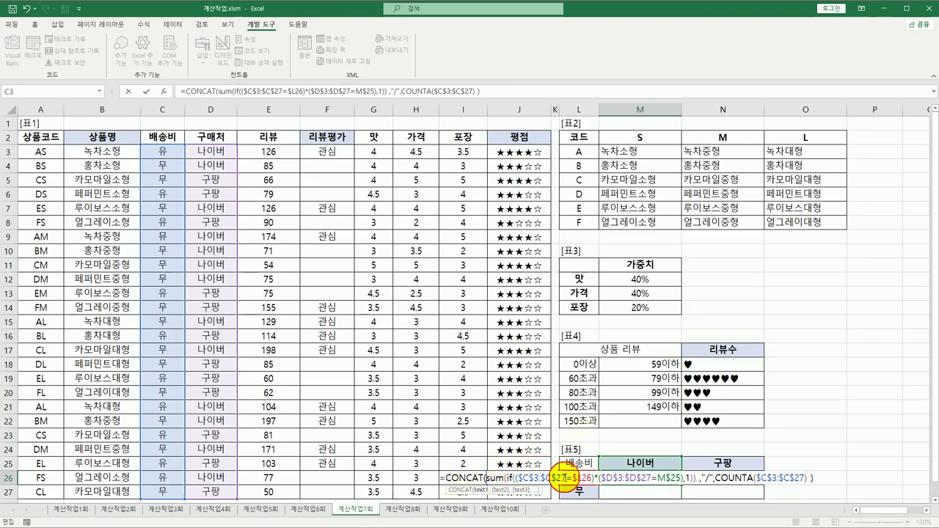
key(Right)
key(Right)
key(Right)
key(Right)
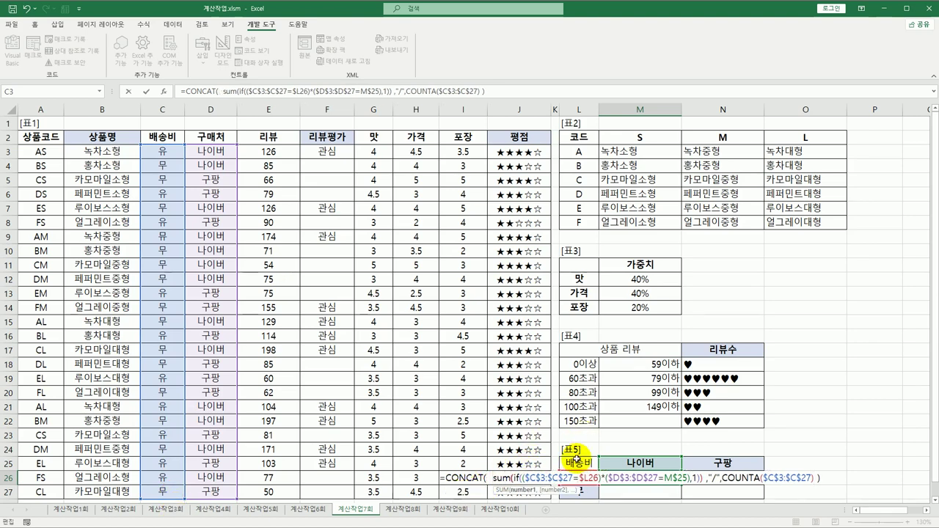
key(Right)
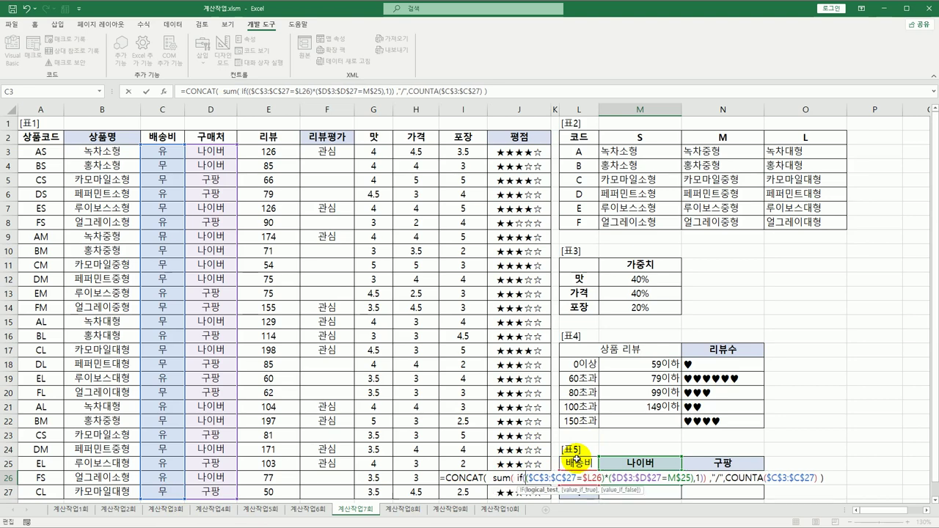
- Enter the CONCAT formula in M26 as an array formula and fill it across M26:N27 of 표5
key(End)
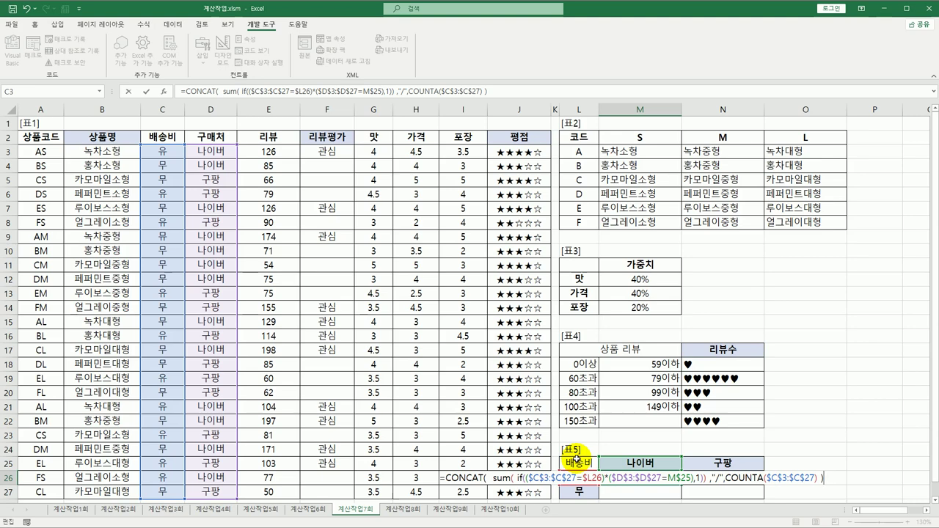
key(ctrl+shift+Return)
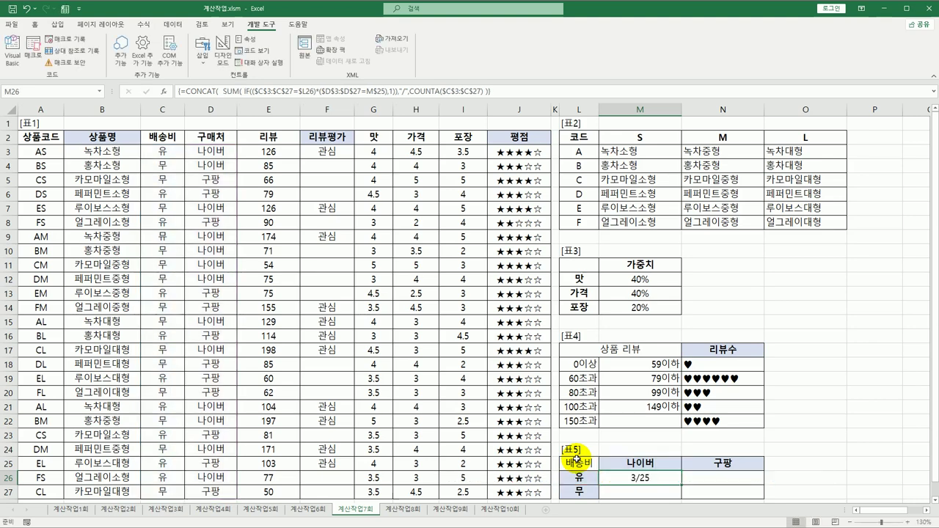
drag(681, 485, 725, 499)
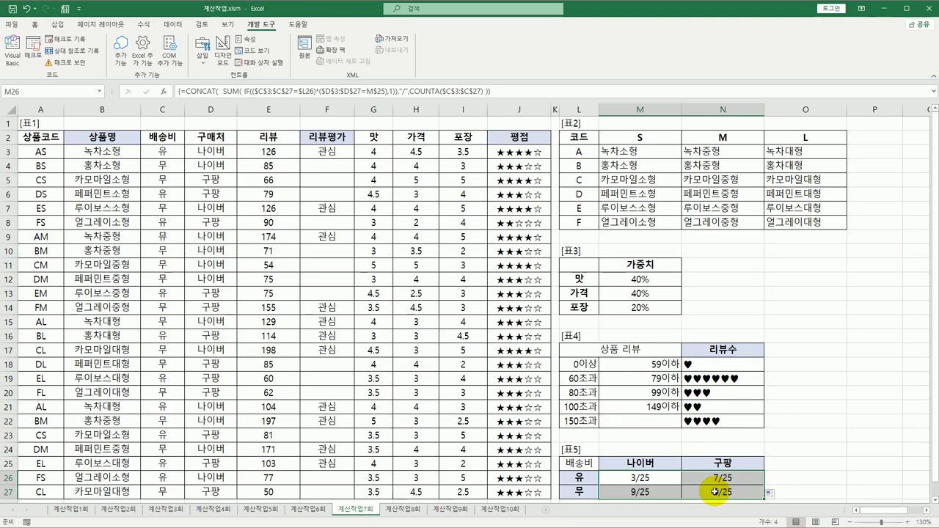
click(643, 478)
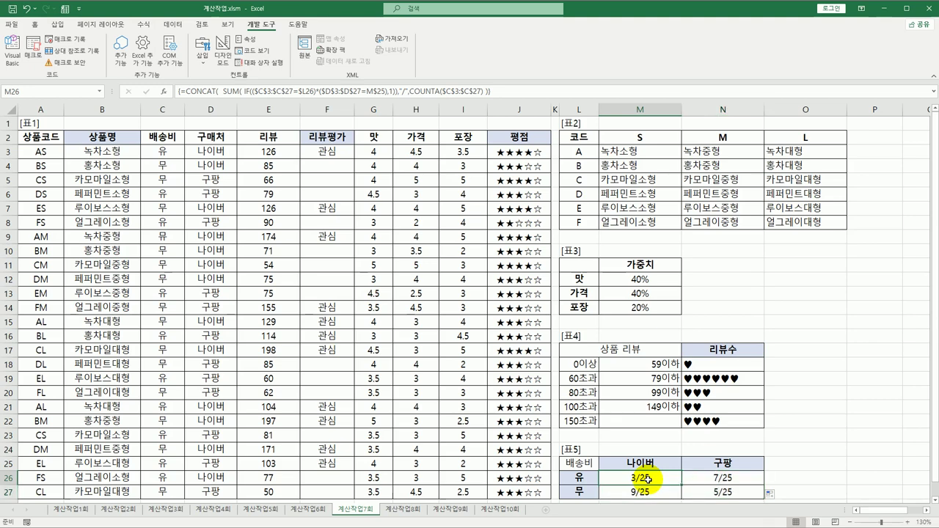